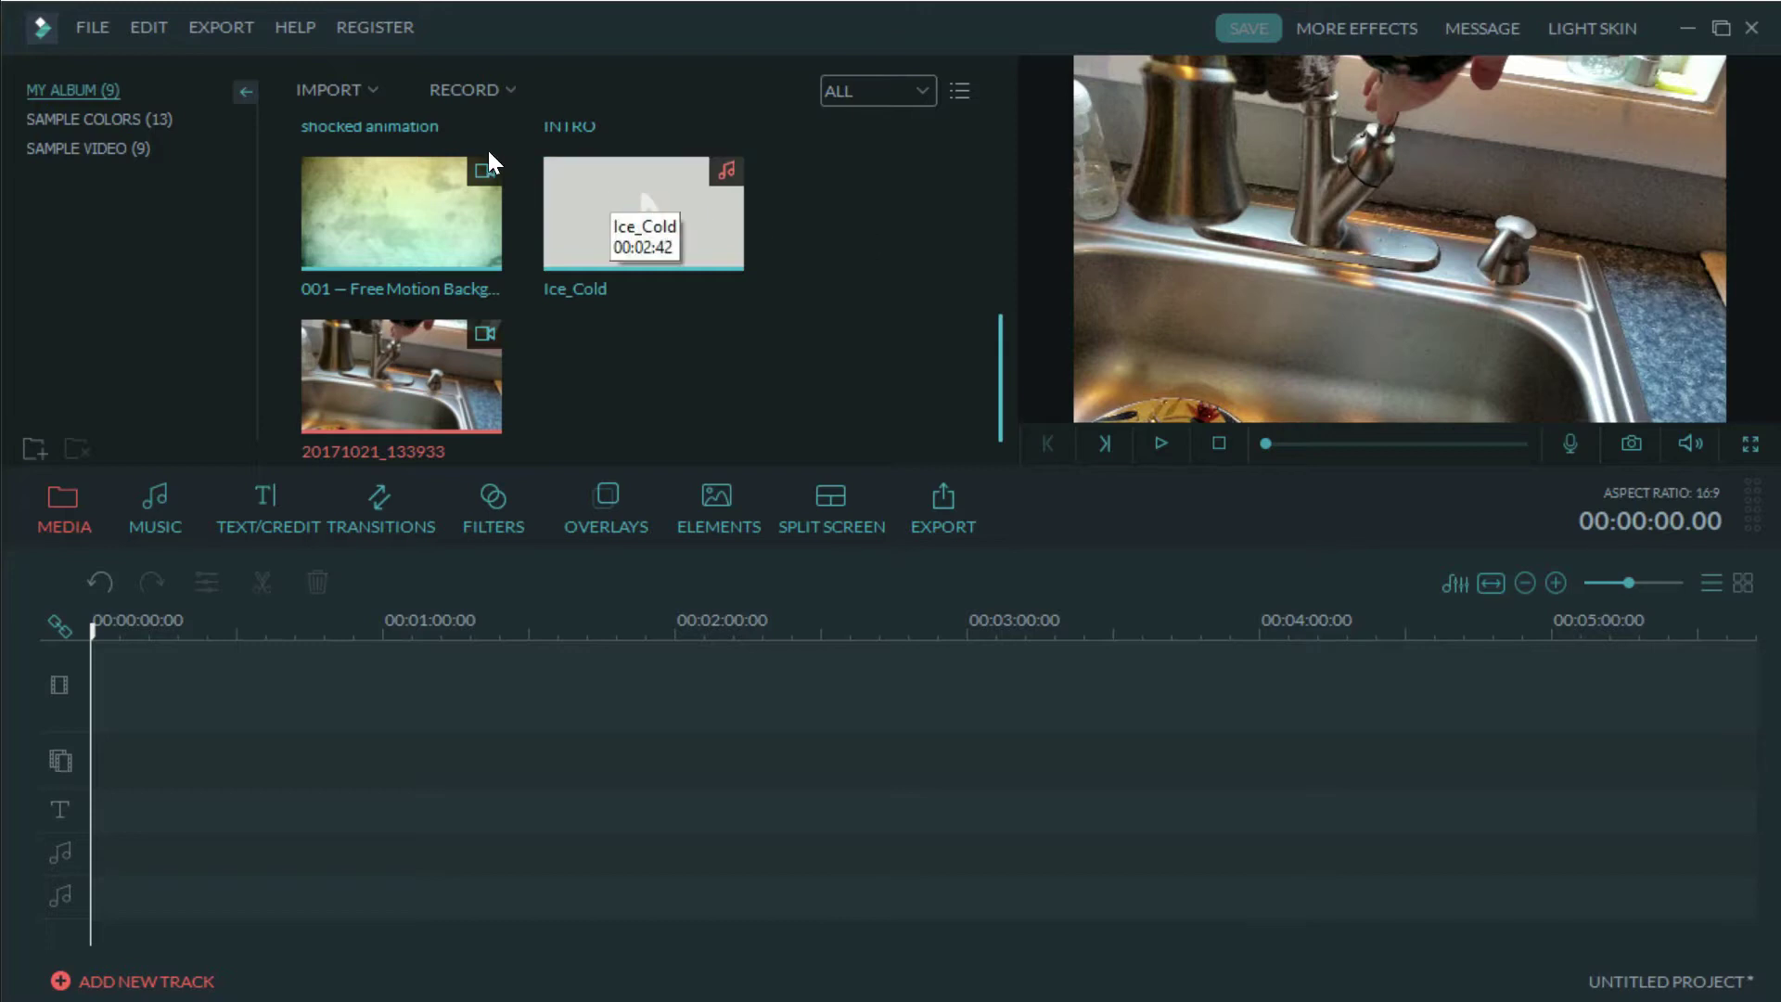
- Import the MAX_0002 video from the Desktop folder pics/2017-10-17 into the media library
click(366, 91)
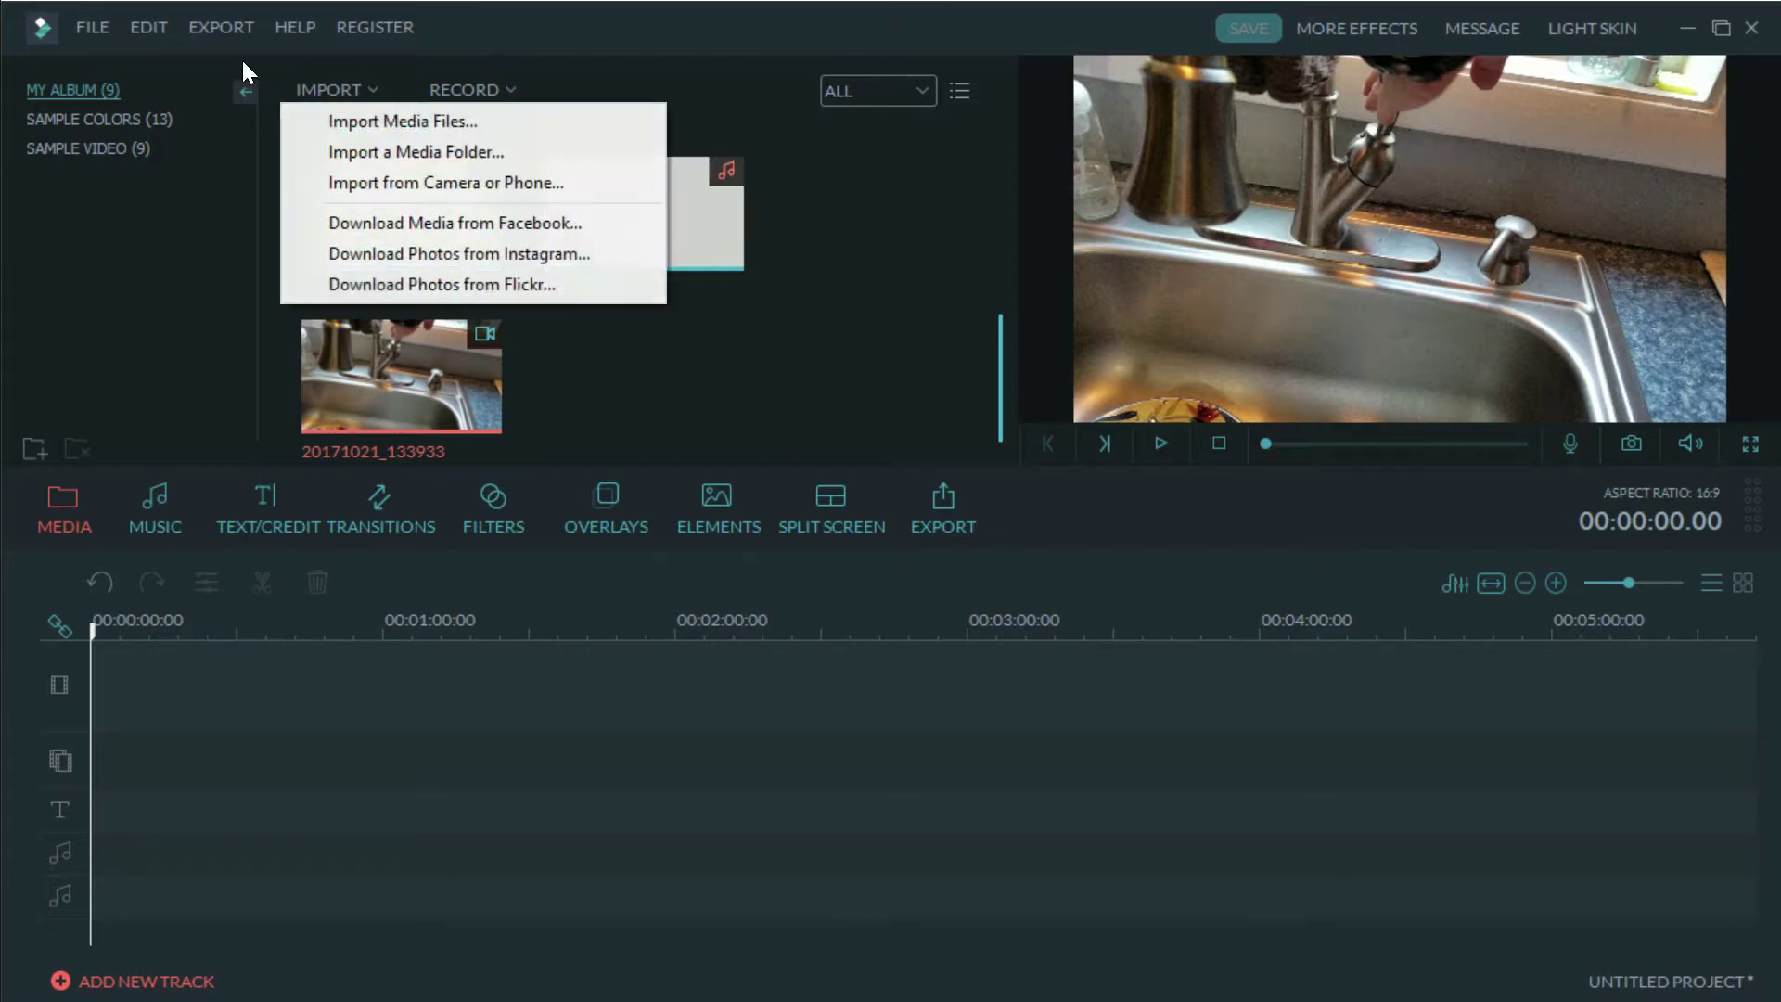
click(455, 119)
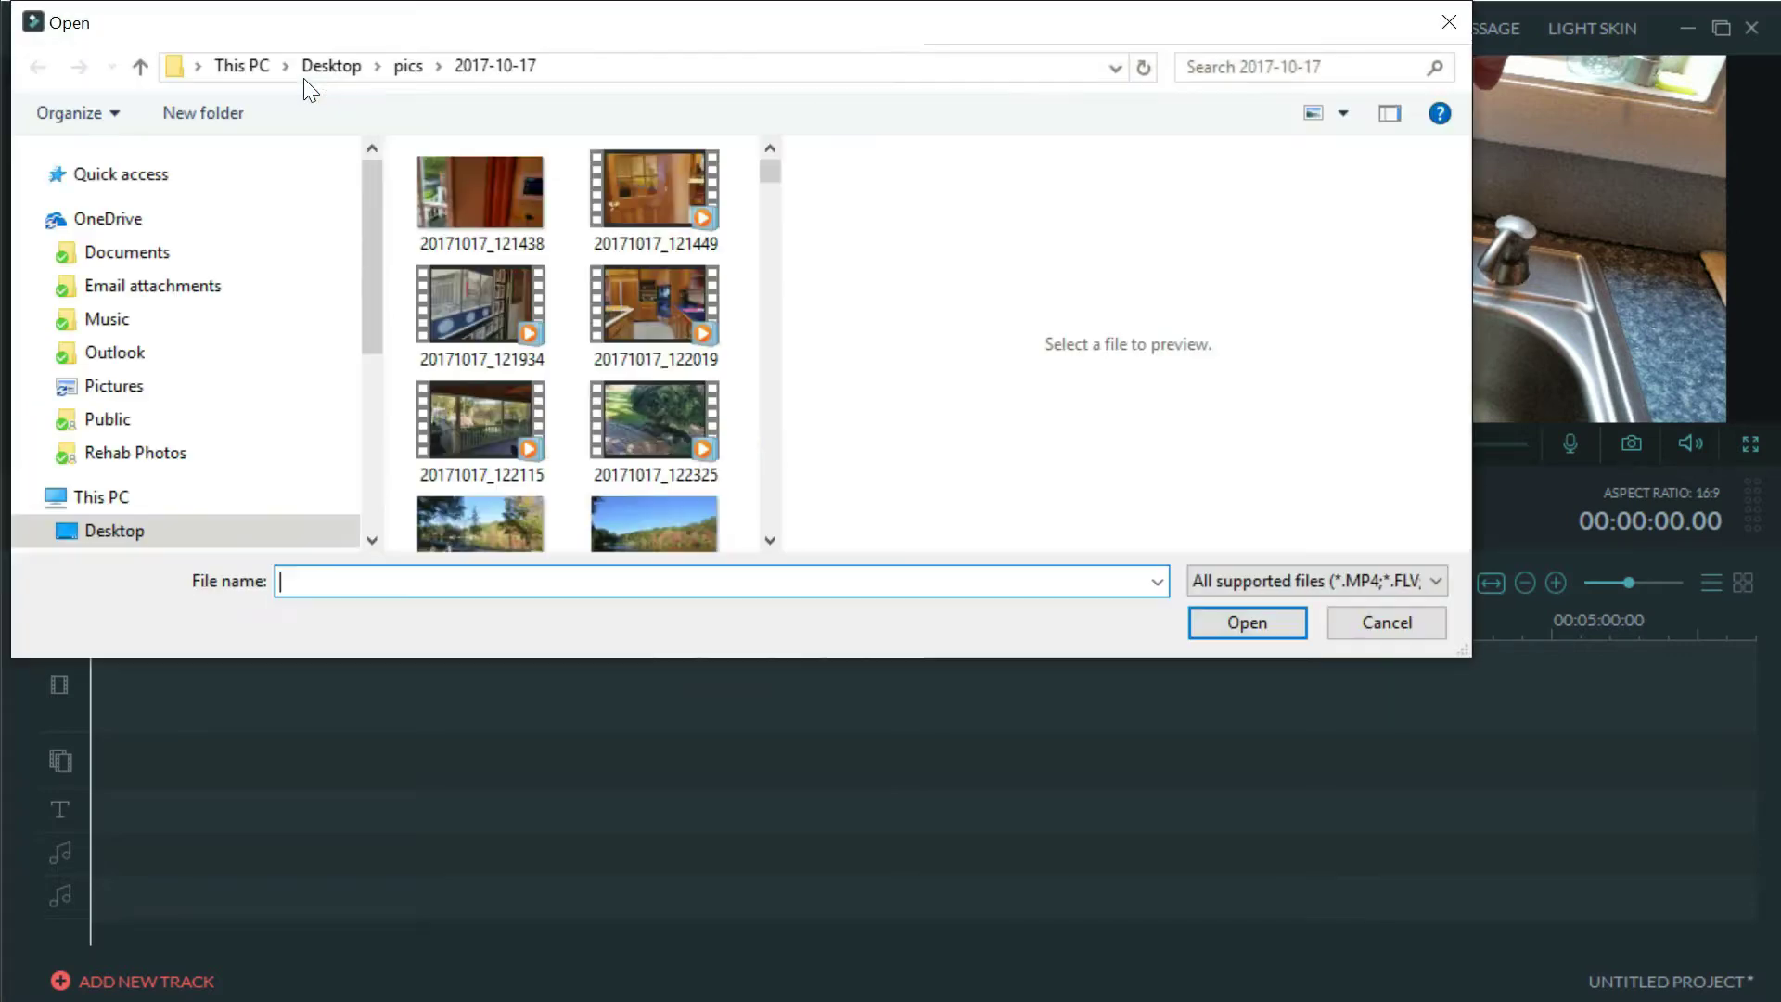
scroll(729, 343, down, 20)
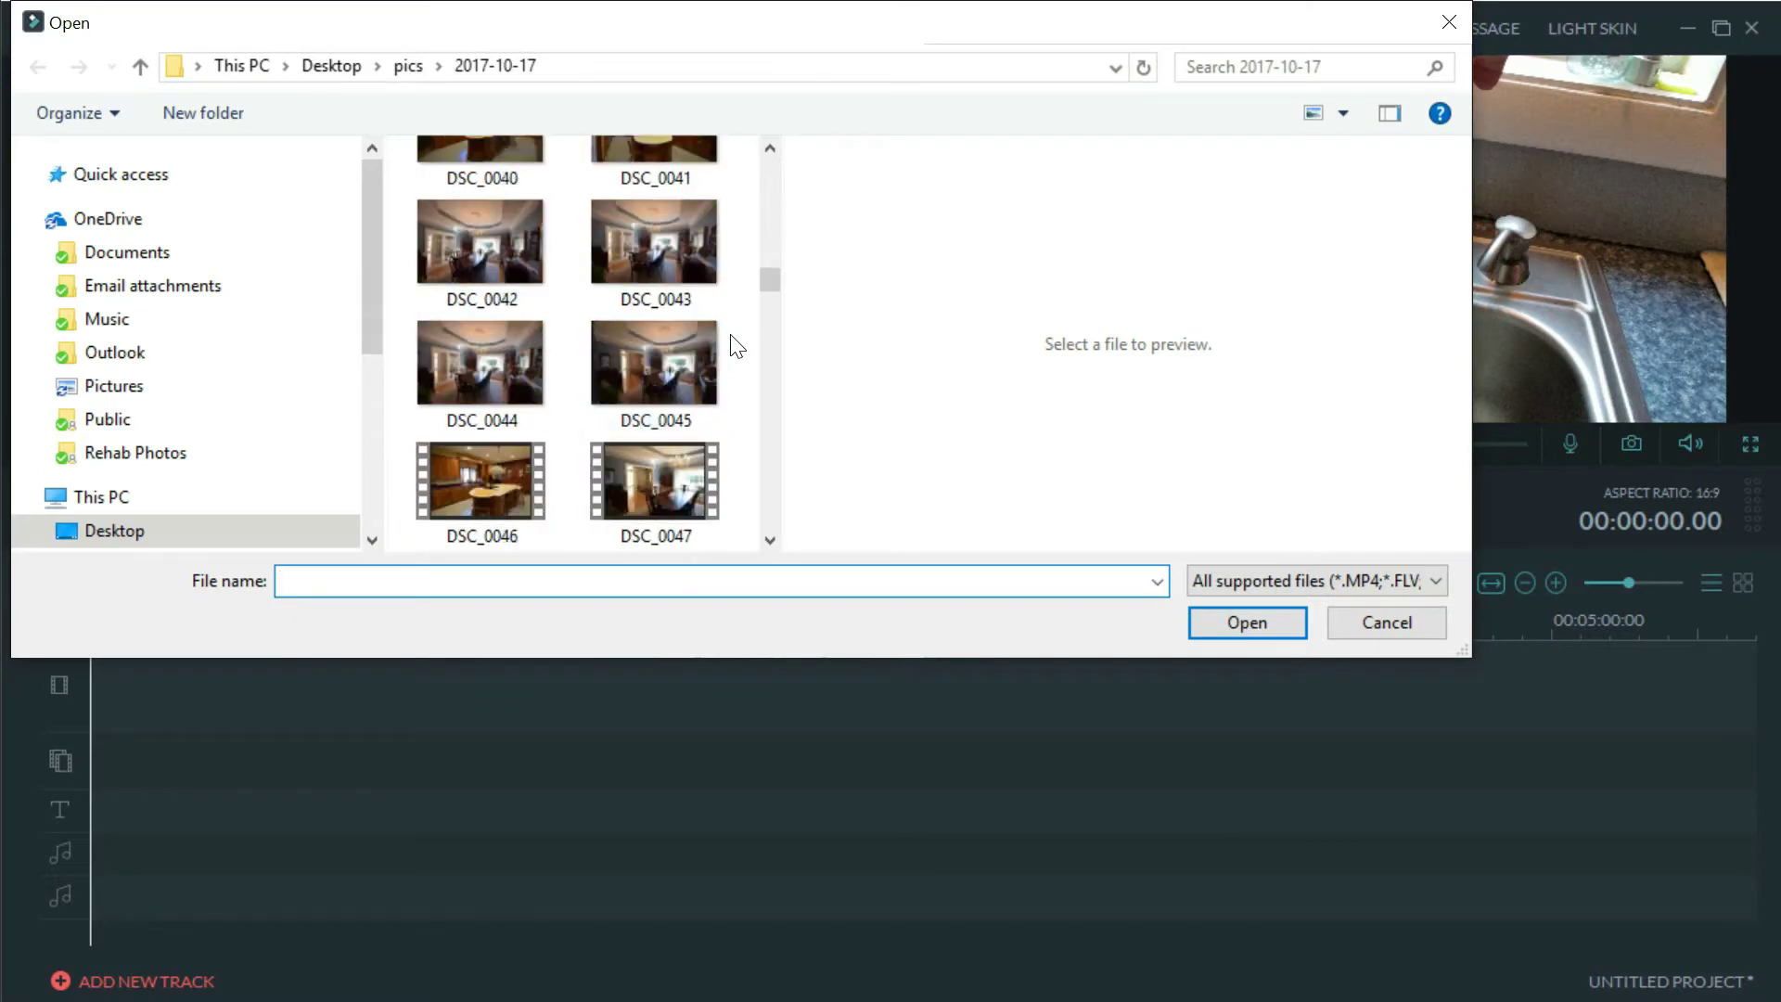
scroll(733, 348, down, 5)
scroll(733, 351, up, 3)
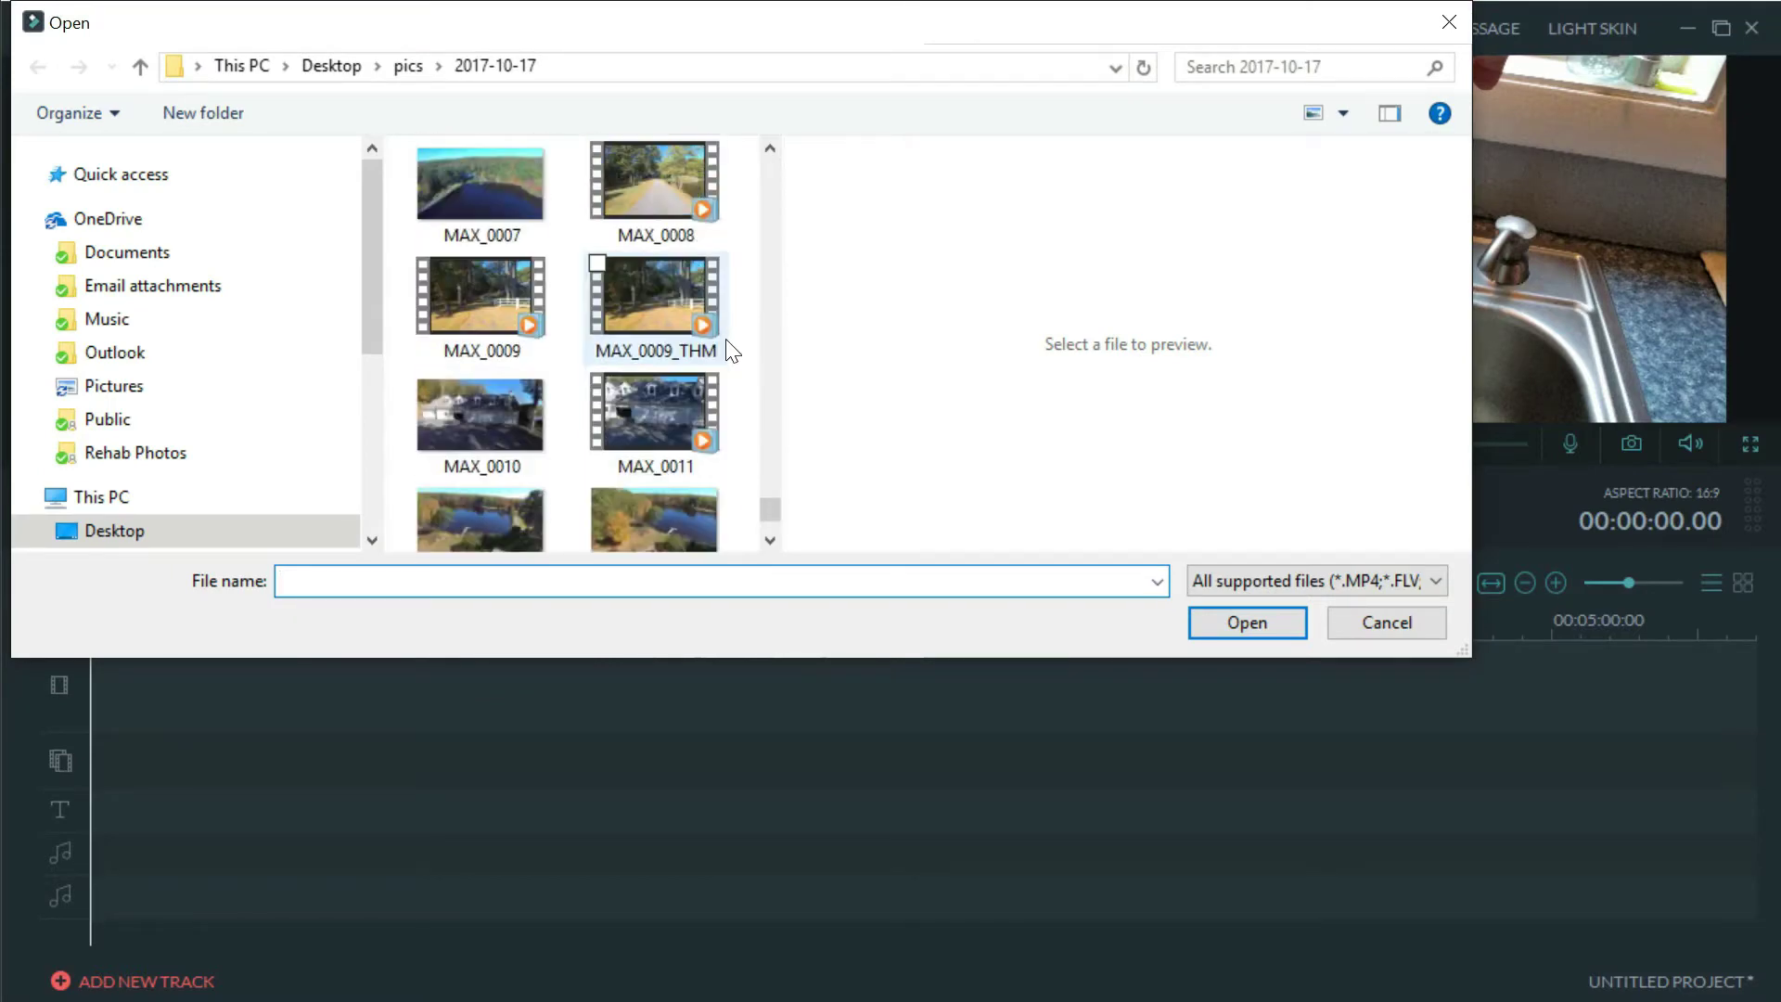
scroll(733, 351, down, 1)
scroll(732, 351, up, 3)
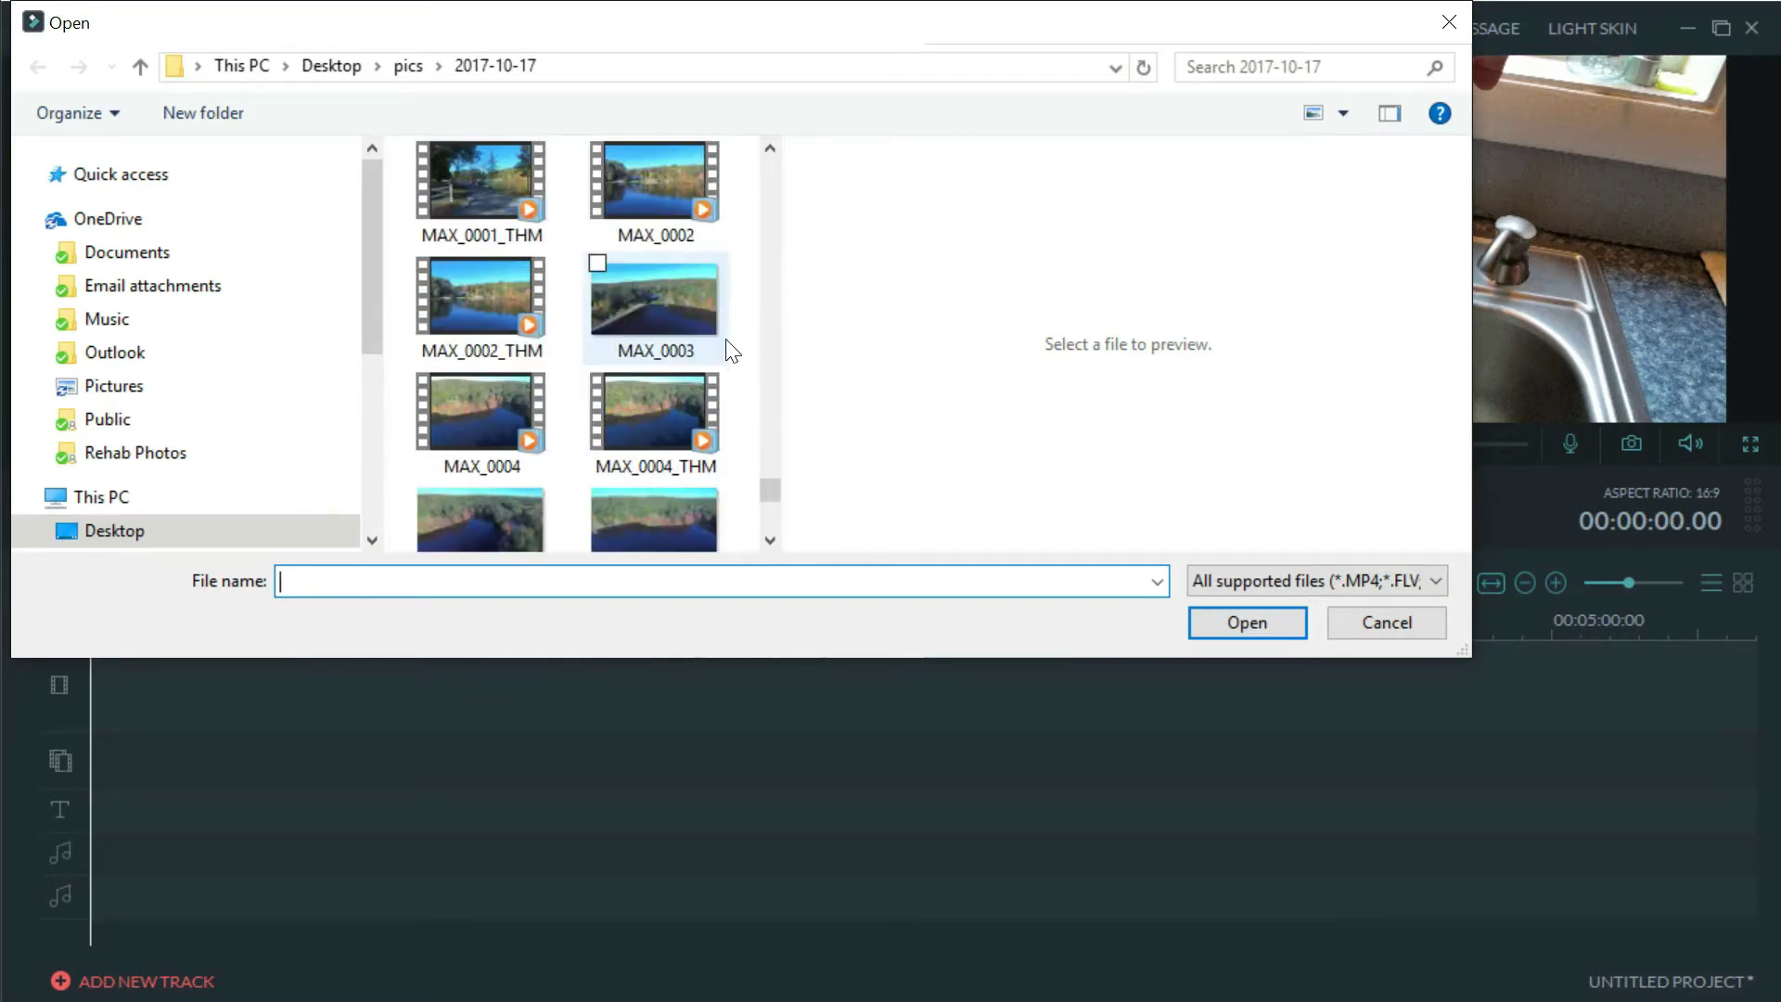
scroll(725, 337, down, 2)
scroll(726, 338, up, 2)
scroll(593, 293, down, 1)
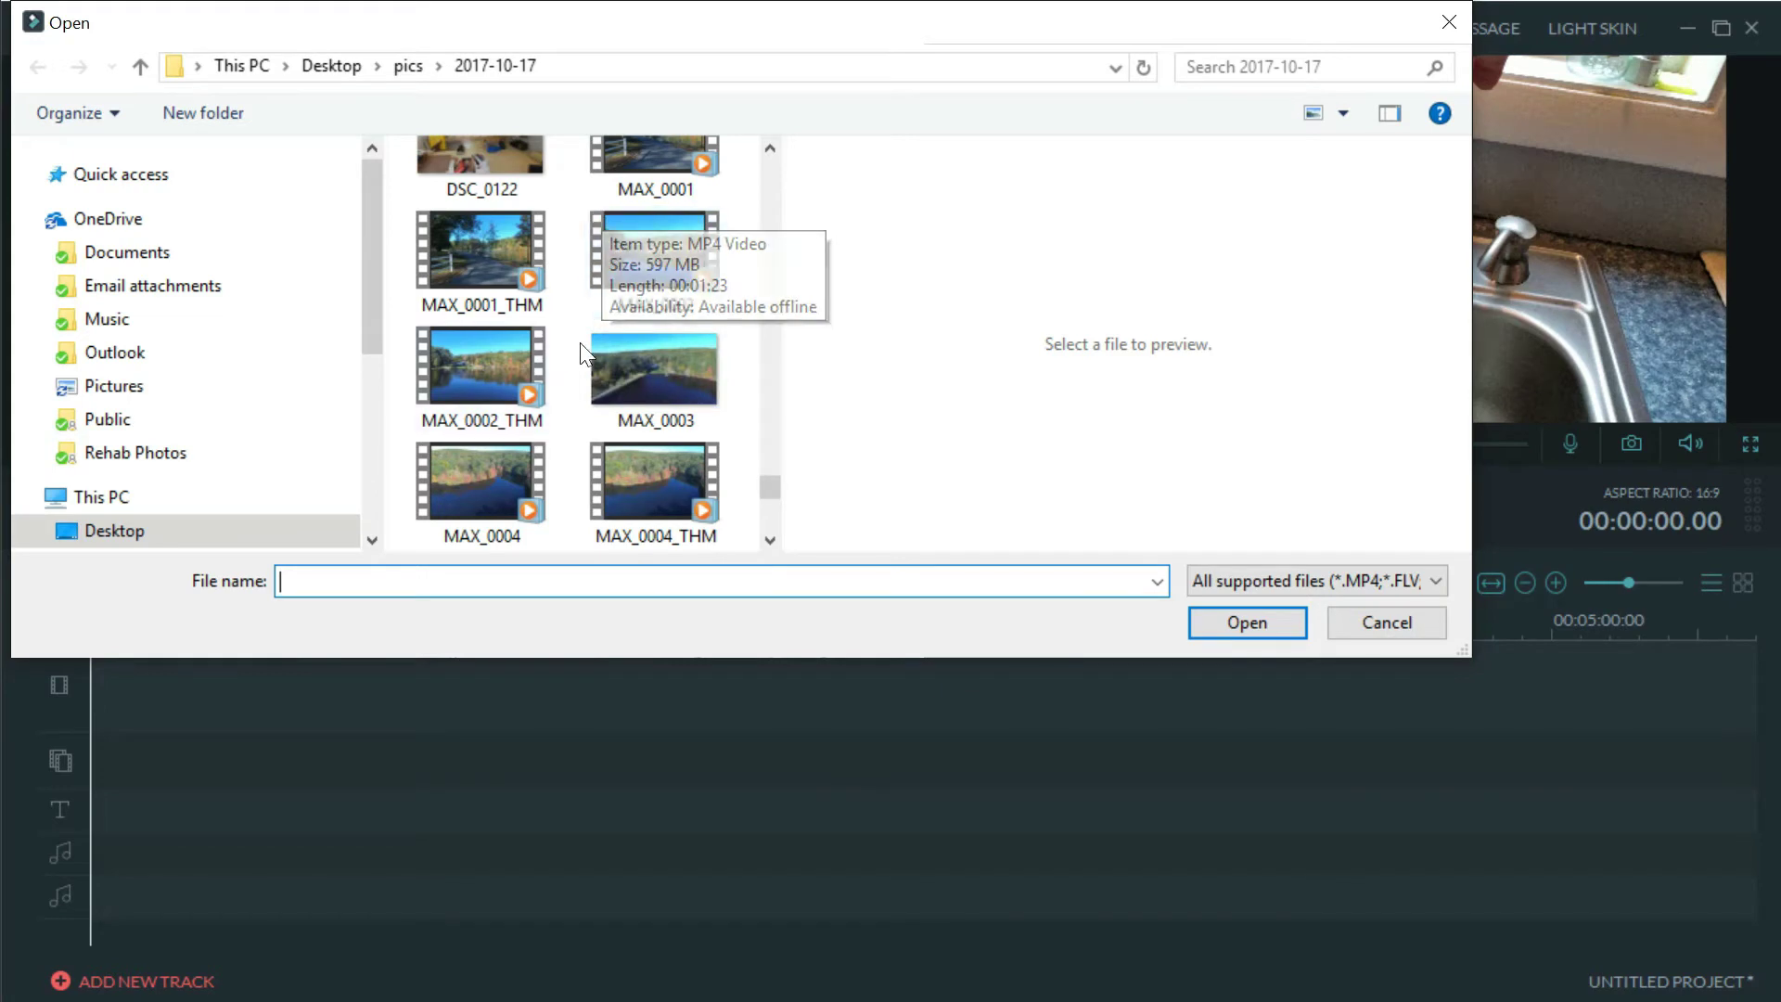
click(604, 222)
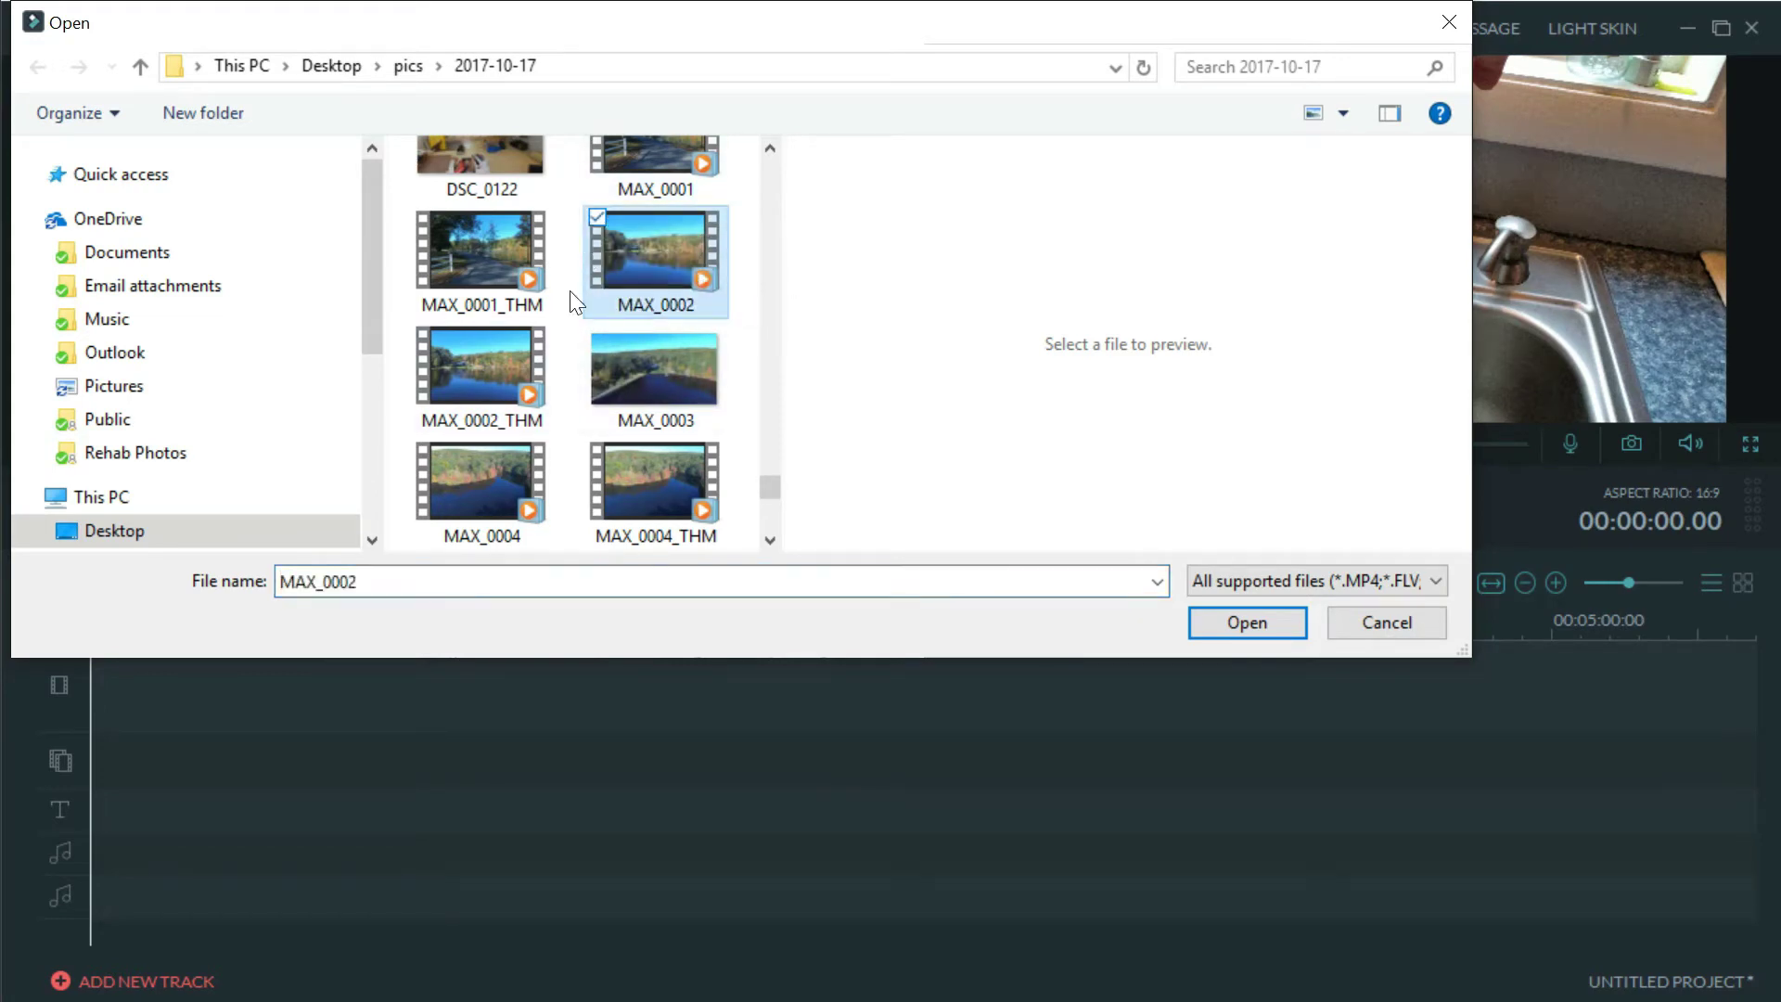
click(1271, 634)
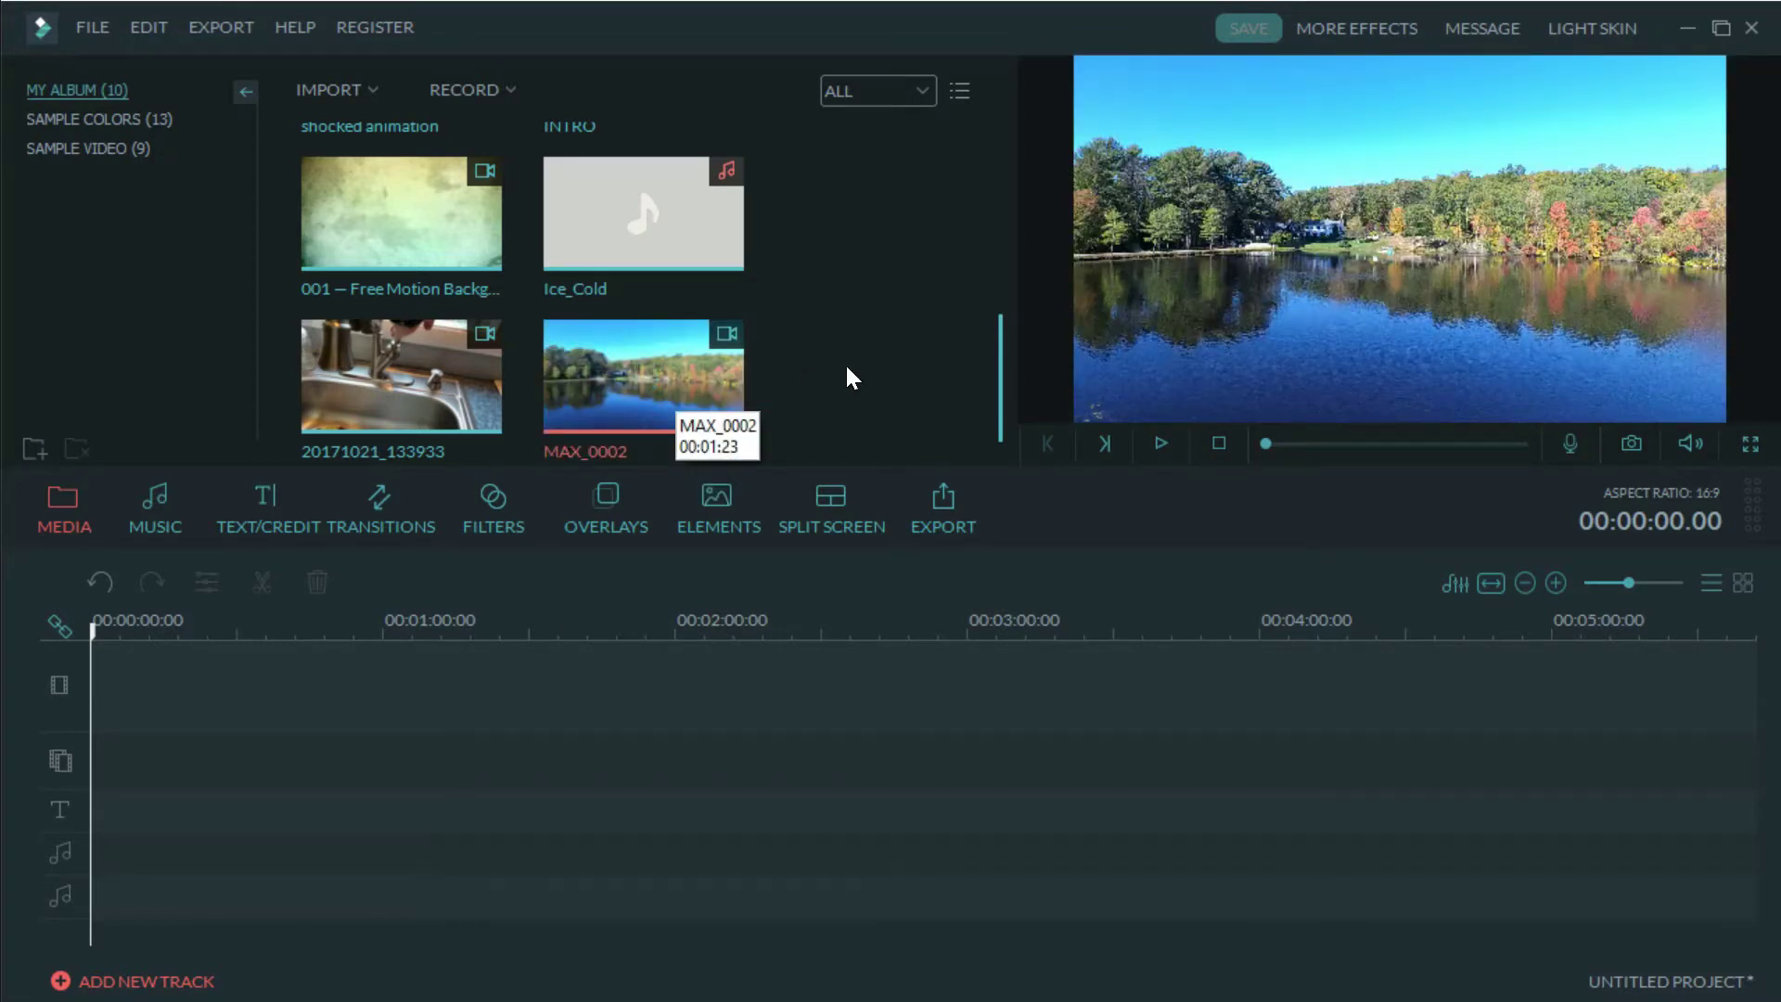
- Place the MAX_0002 clip at the start of the video track
mouse_move(720, 384)
drag(704, 375, 302, 703)
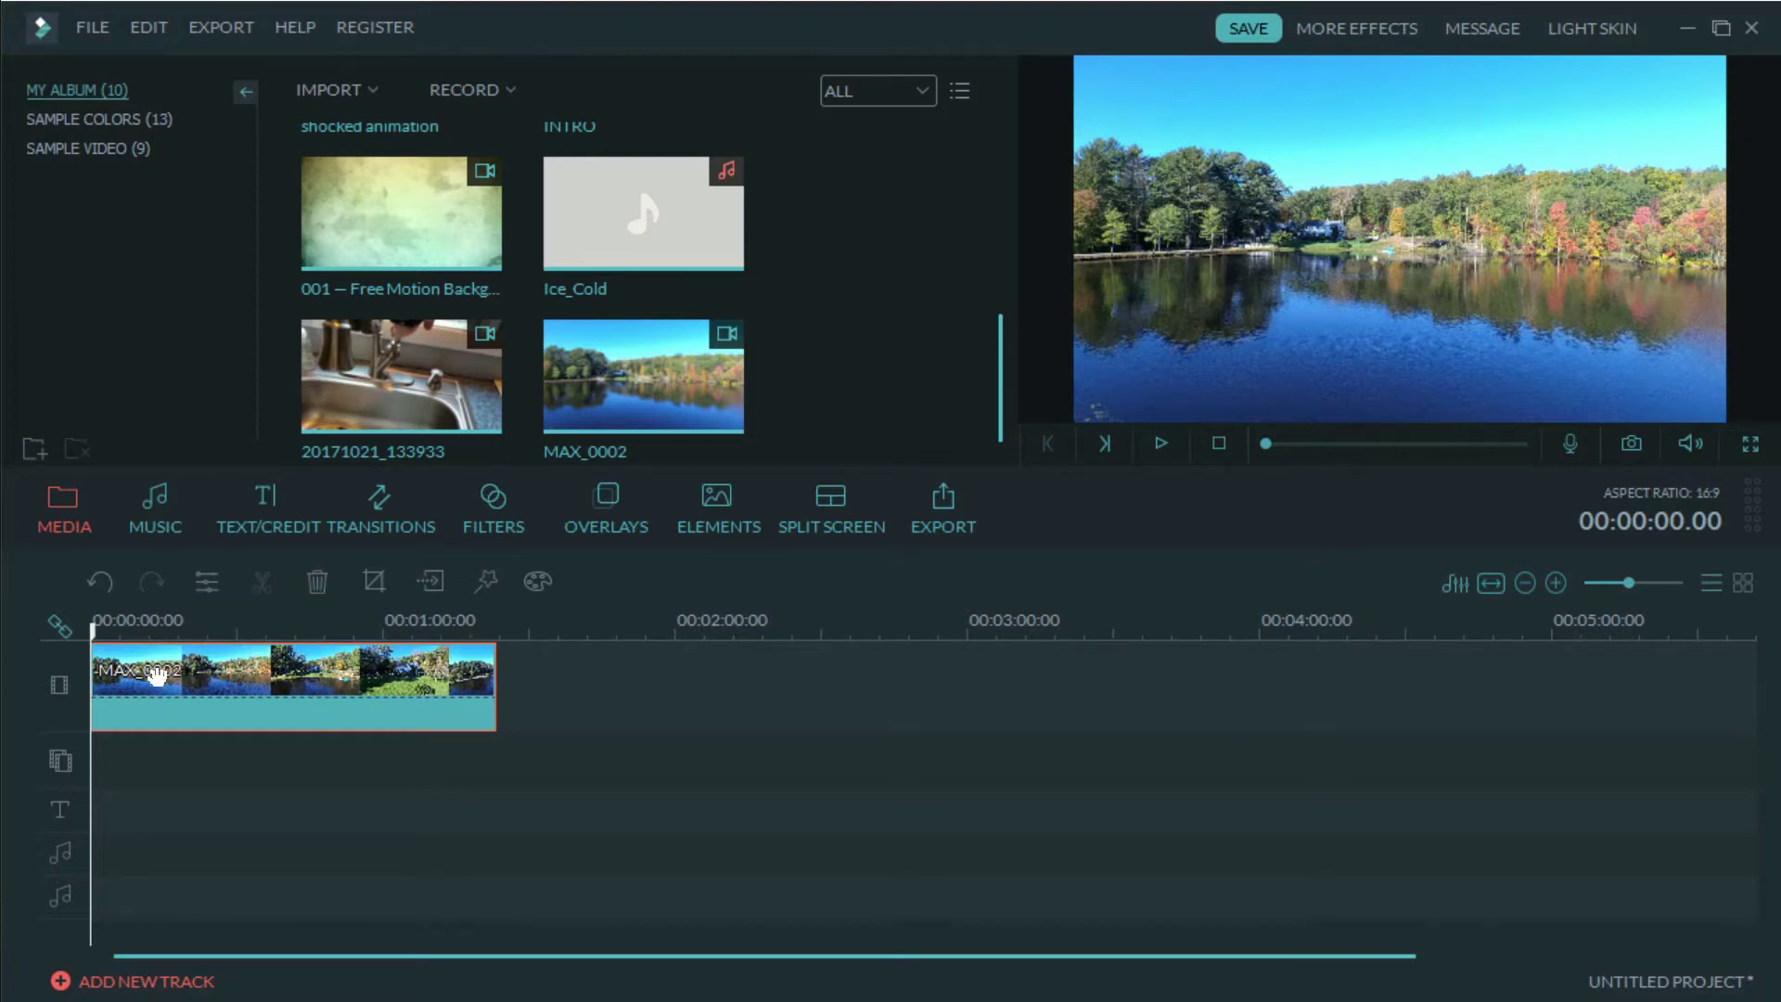
click(561, 694)
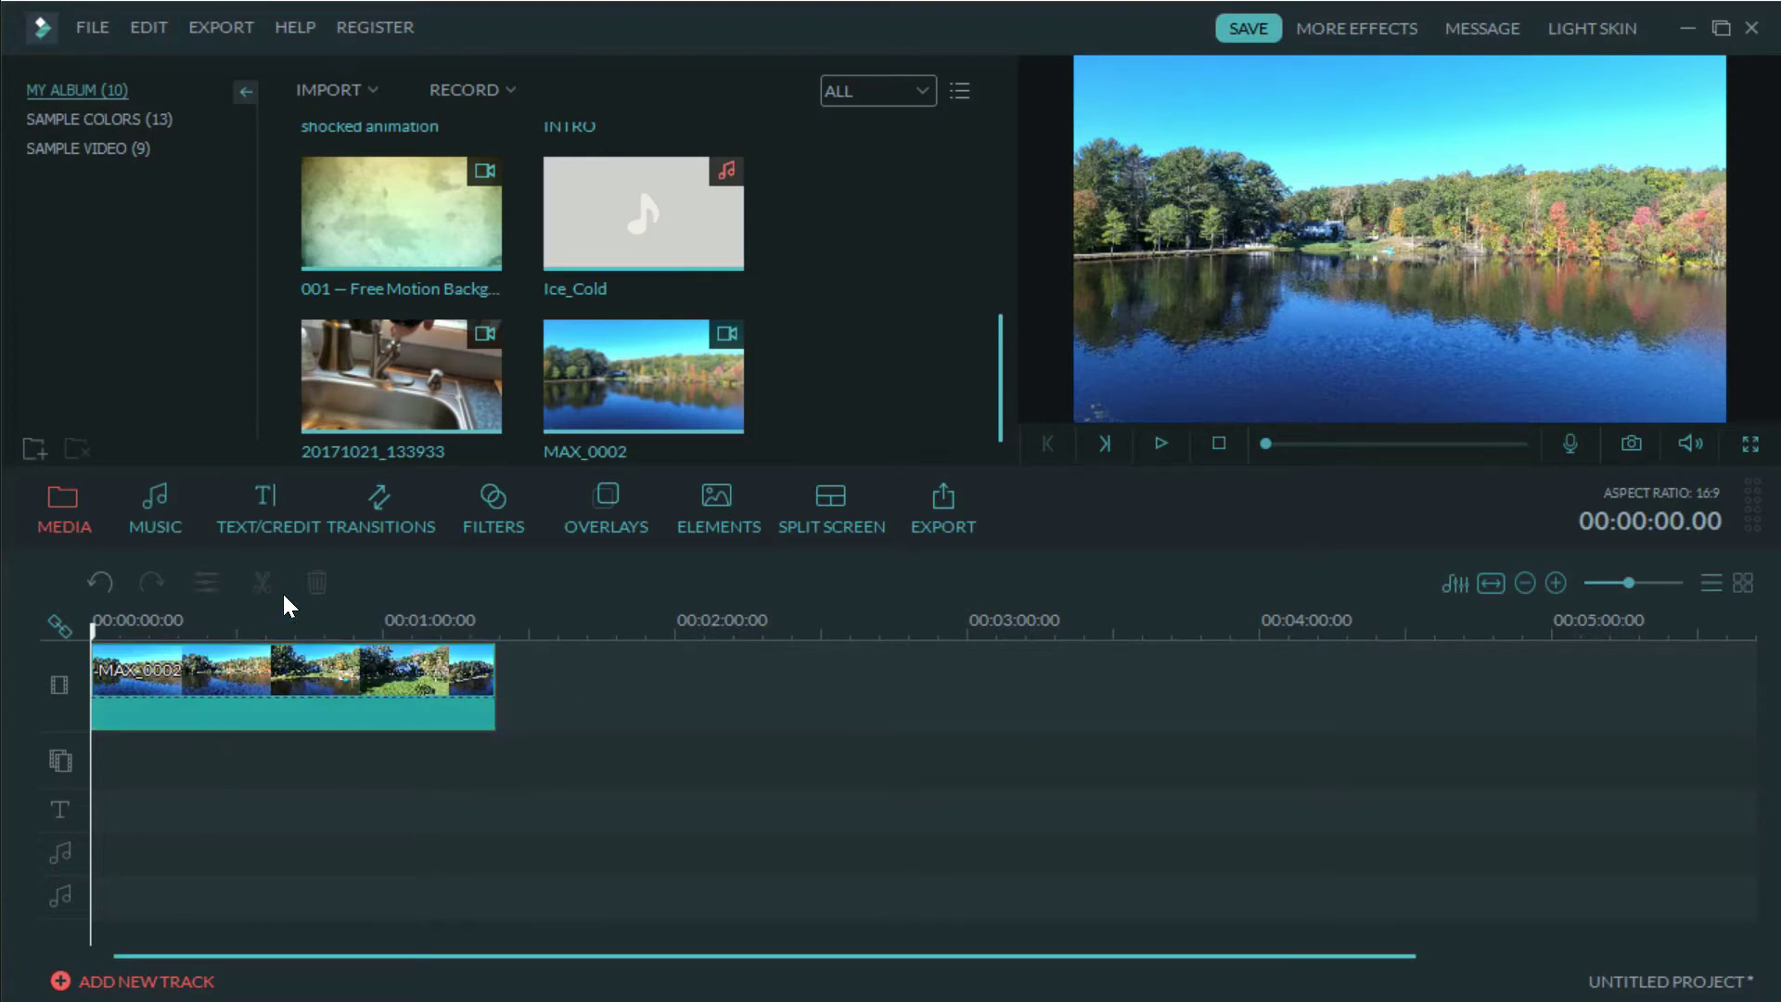
- Open the edit settings of the MAX_0002 clip on the timeline
right_click(364, 671)
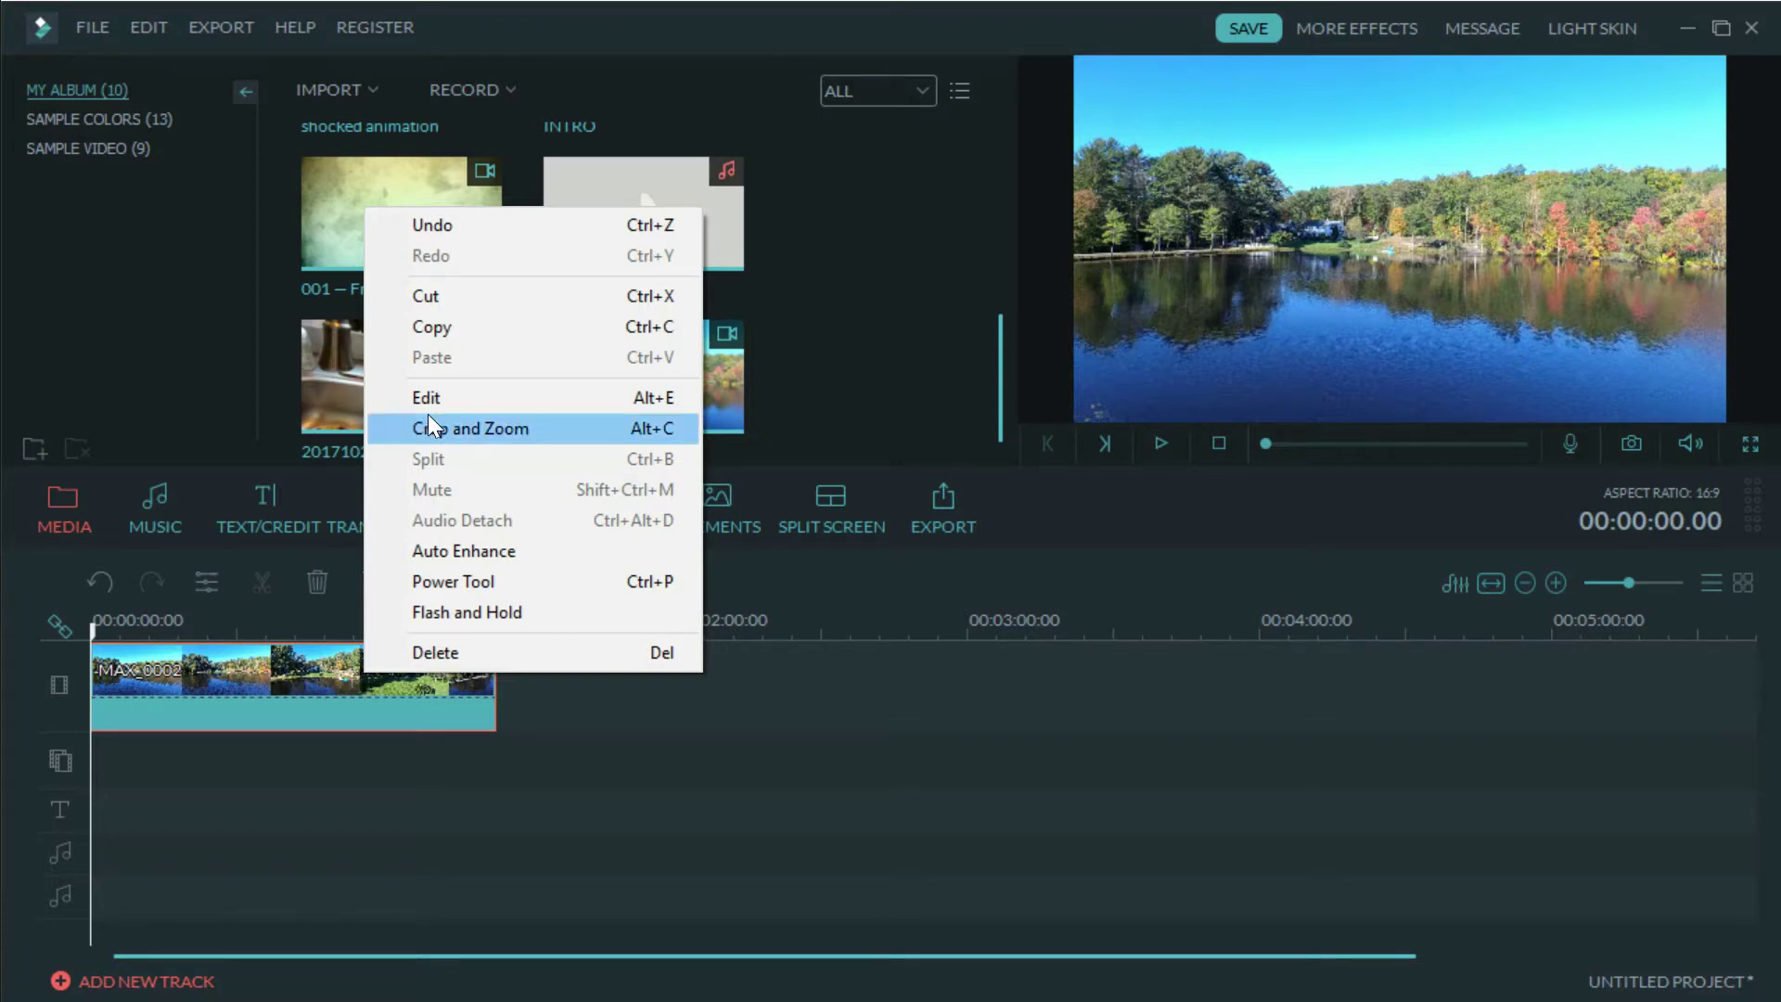
right_click(269, 675)
key(Escape)
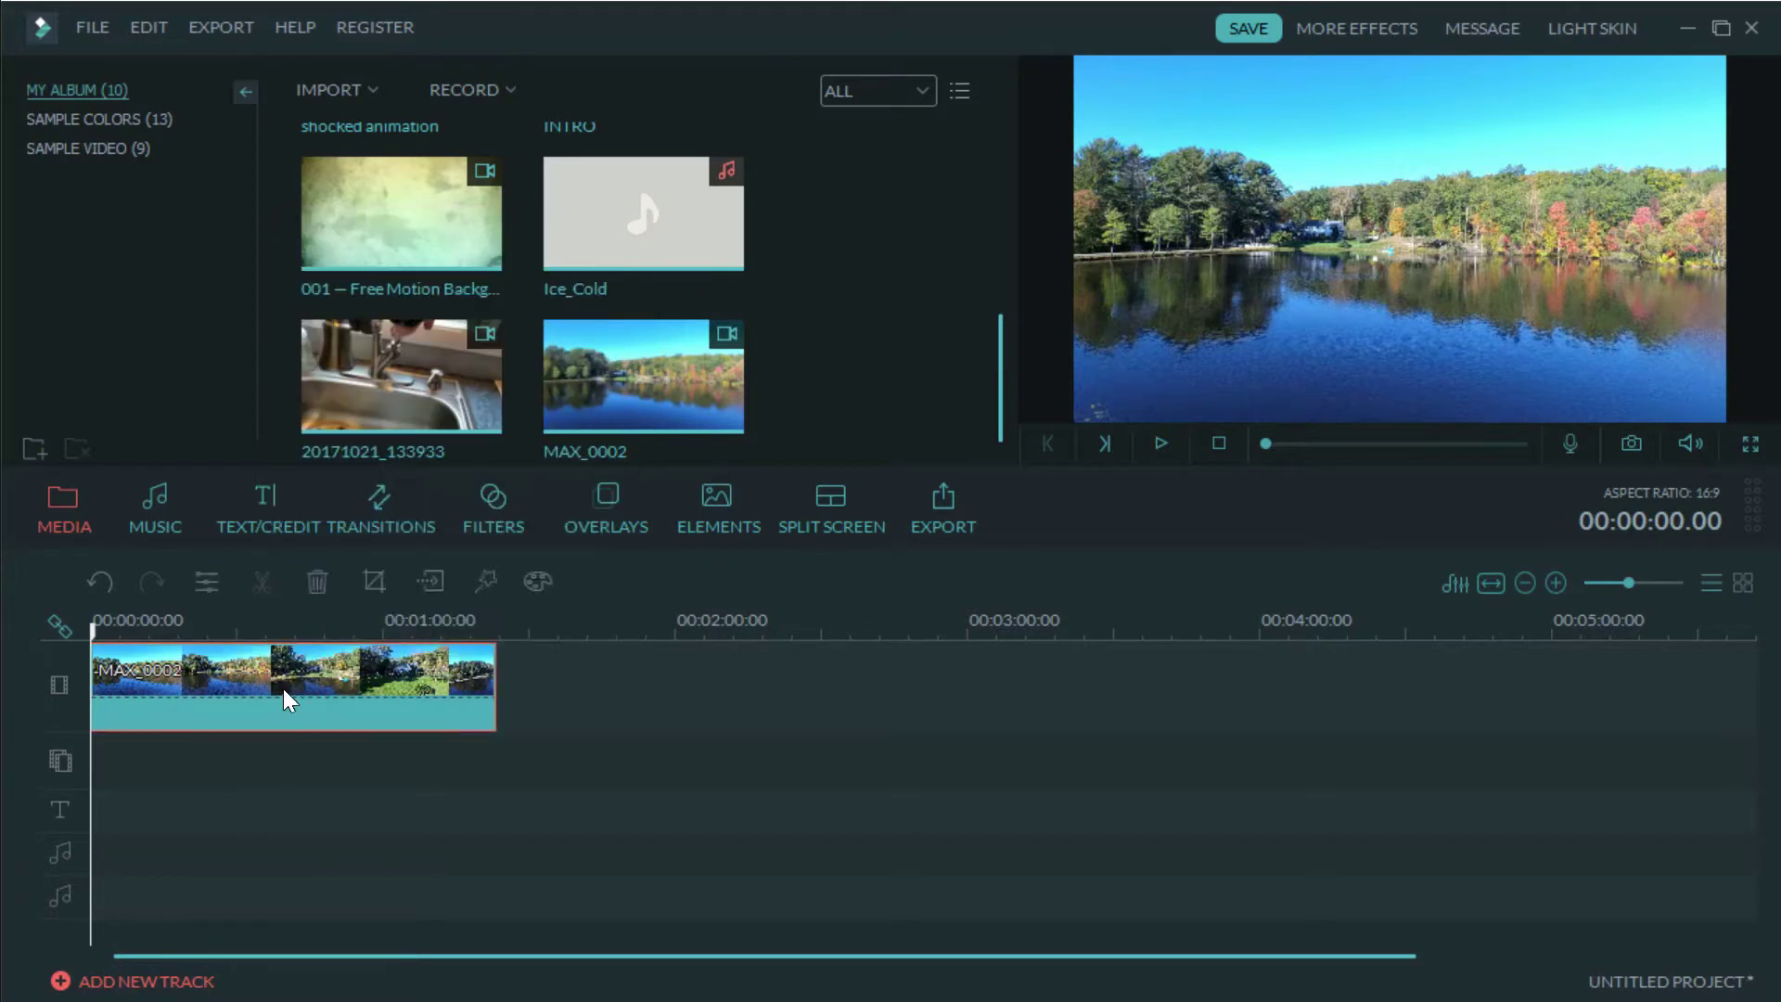
right_click(282, 688)
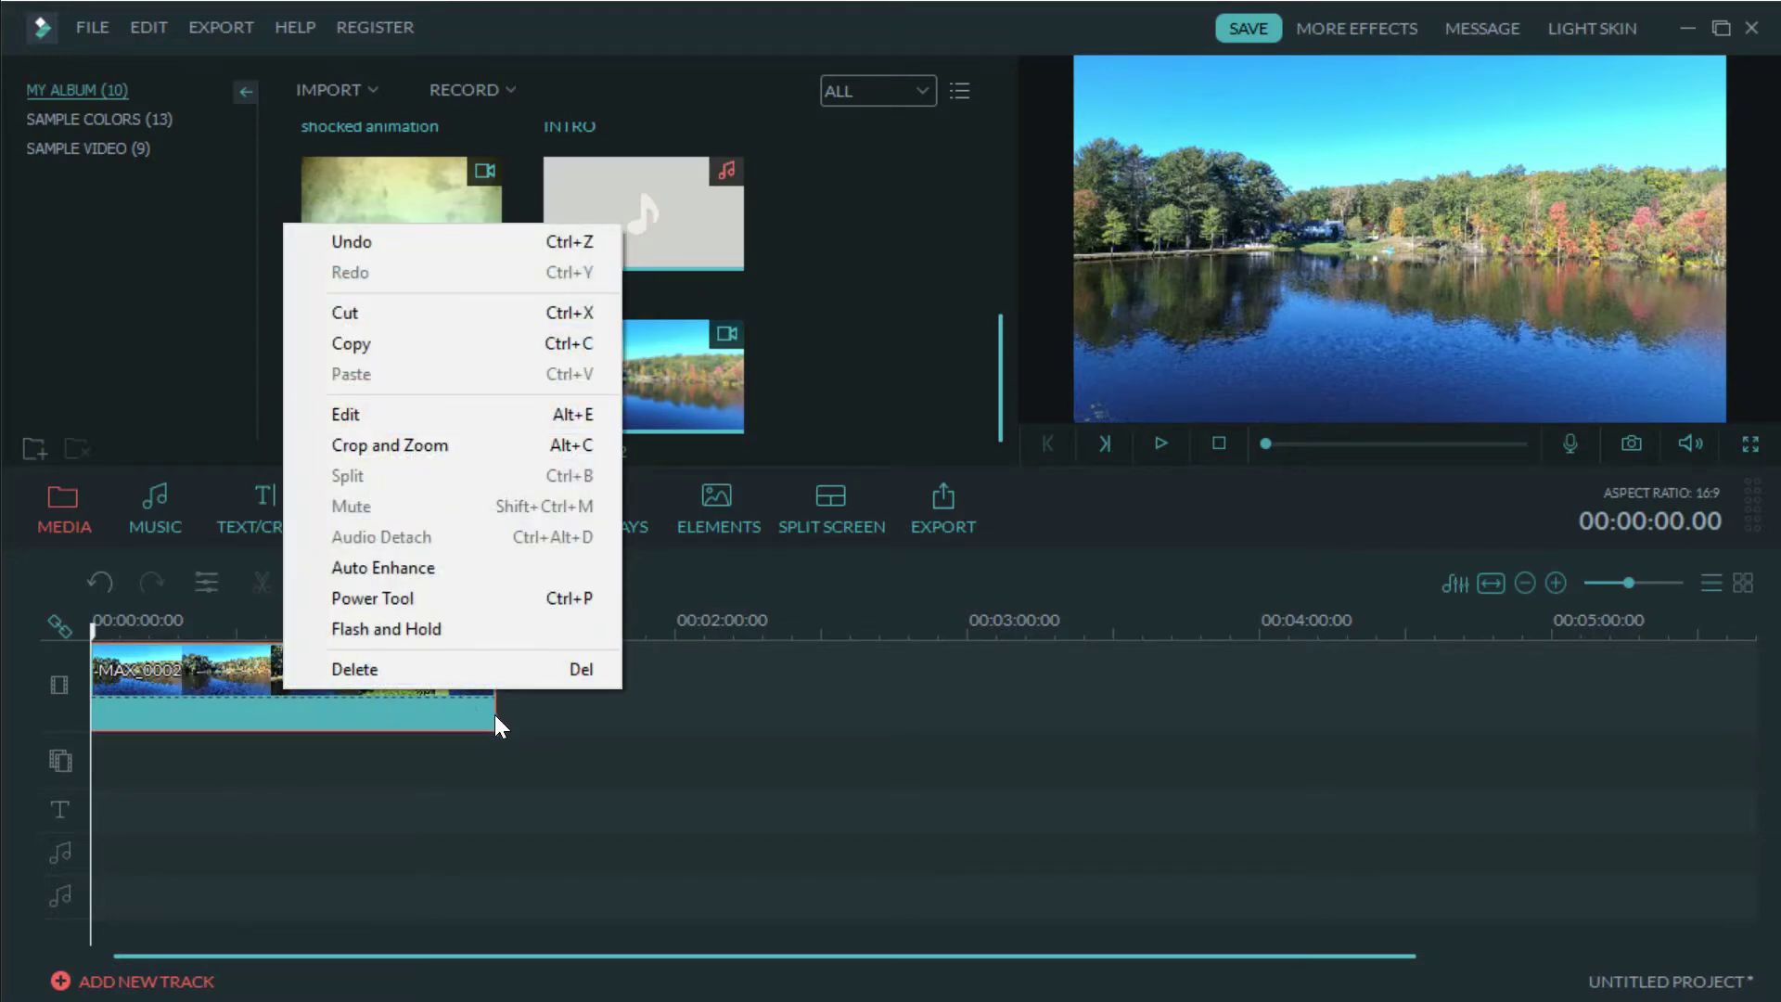
click(440, 417)
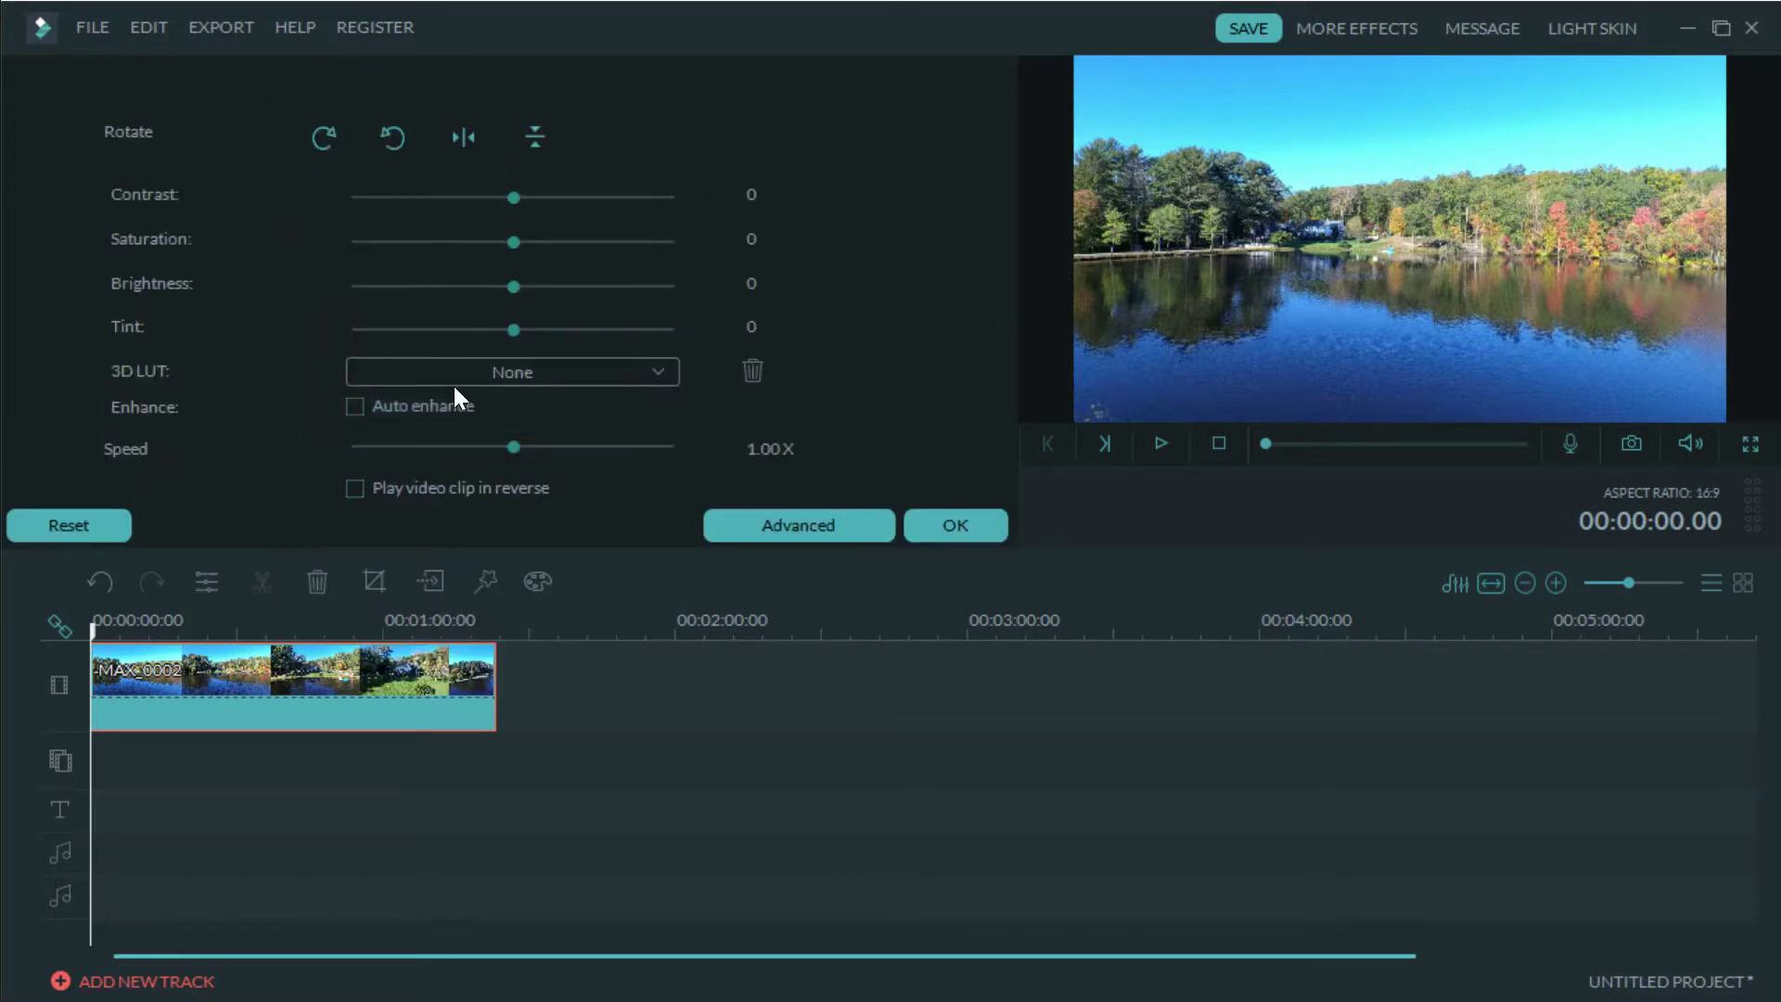
- Try the 007 Series, Cool Film, Gravity, Mission Impossible and Clean & Tidy_1 3D LUTs on the clip
click(502, 380)
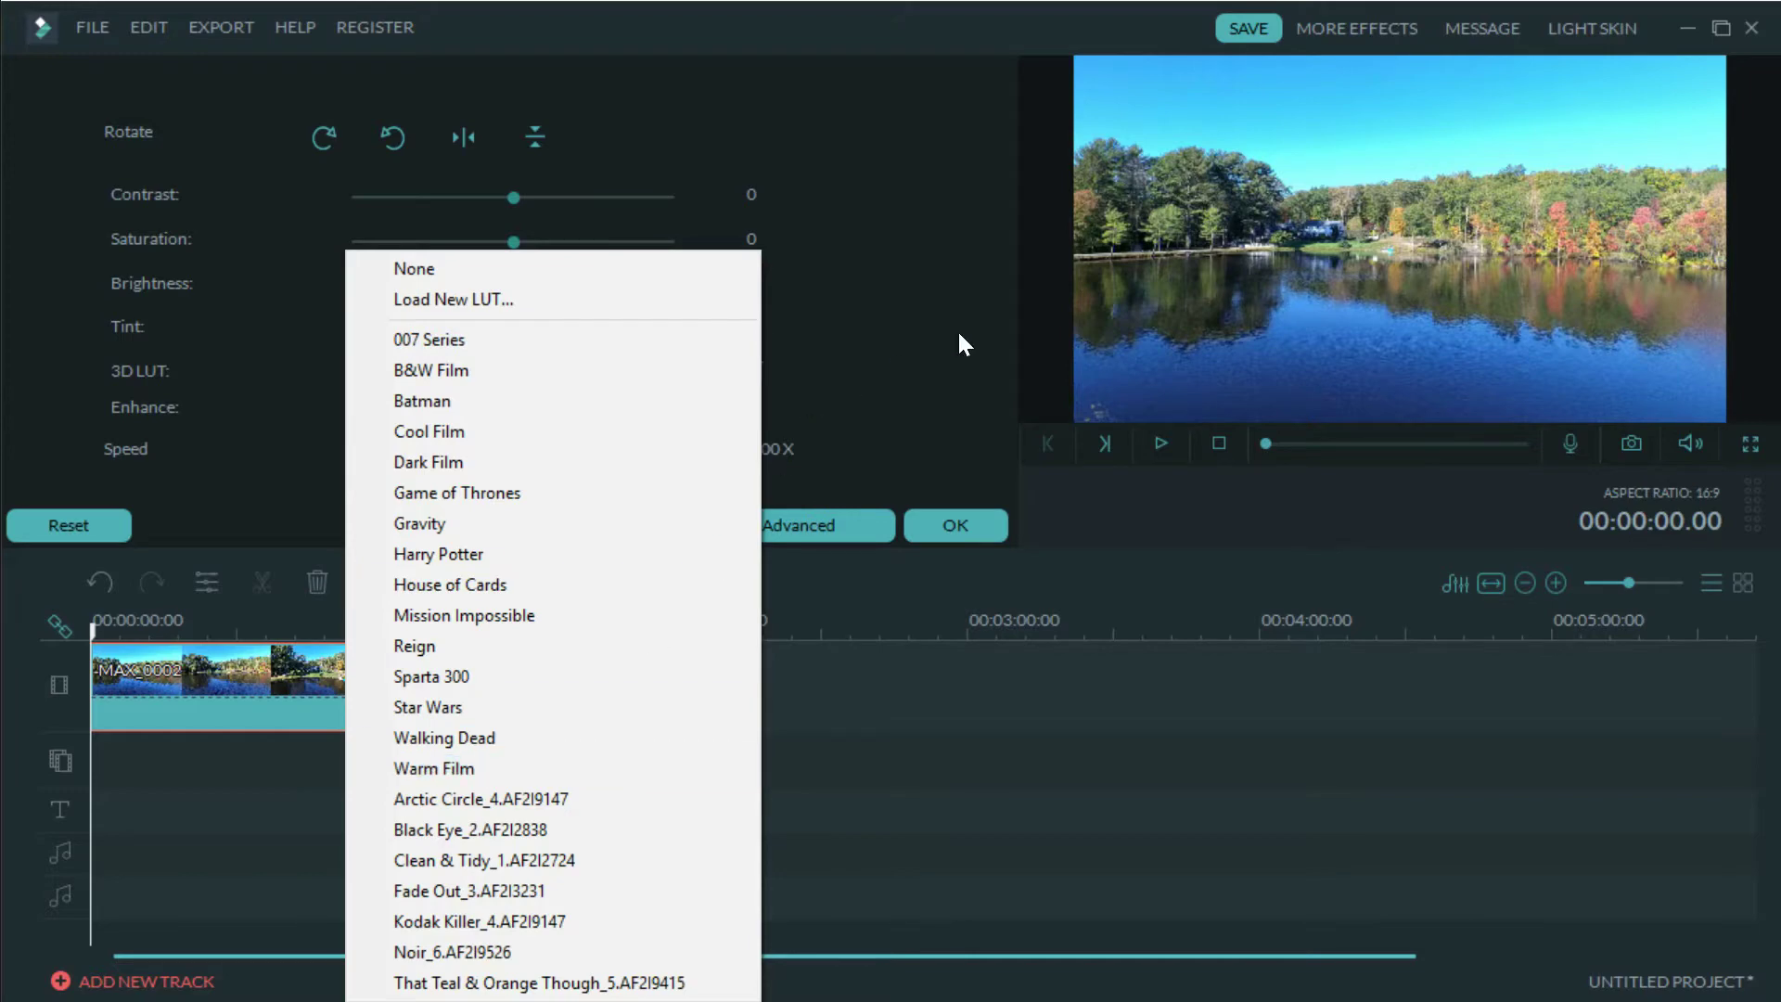
click(585, 343)
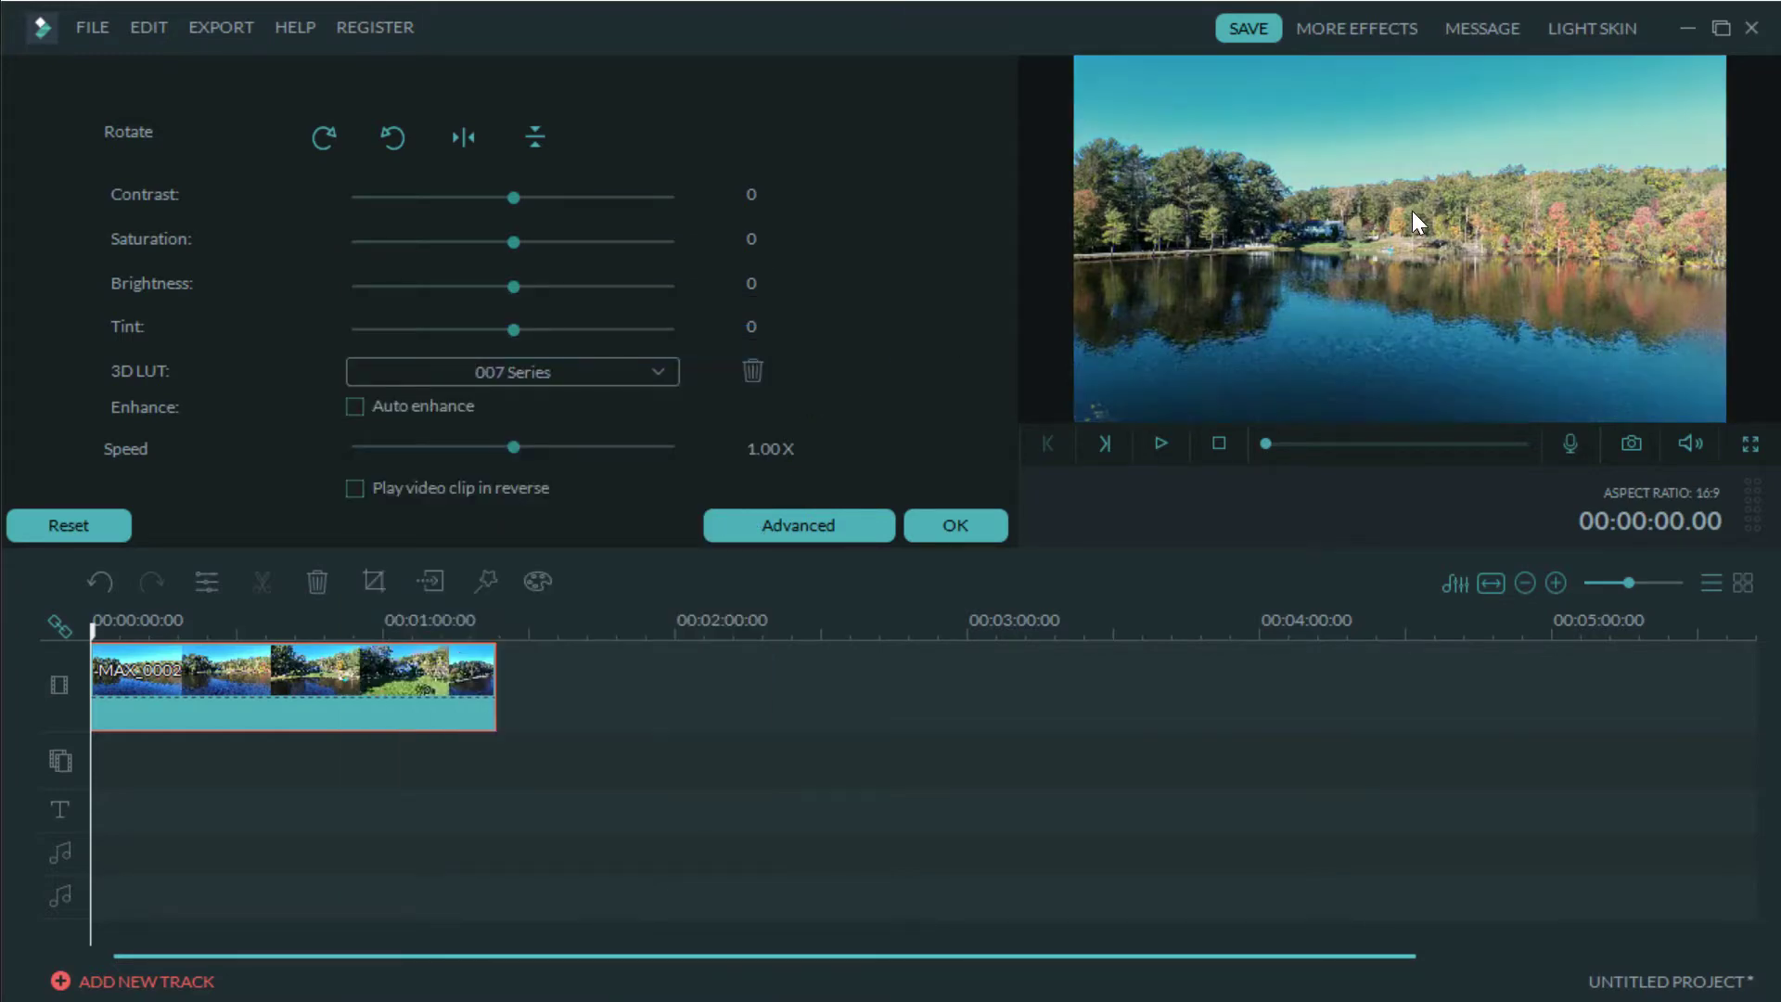
click(609, 371)
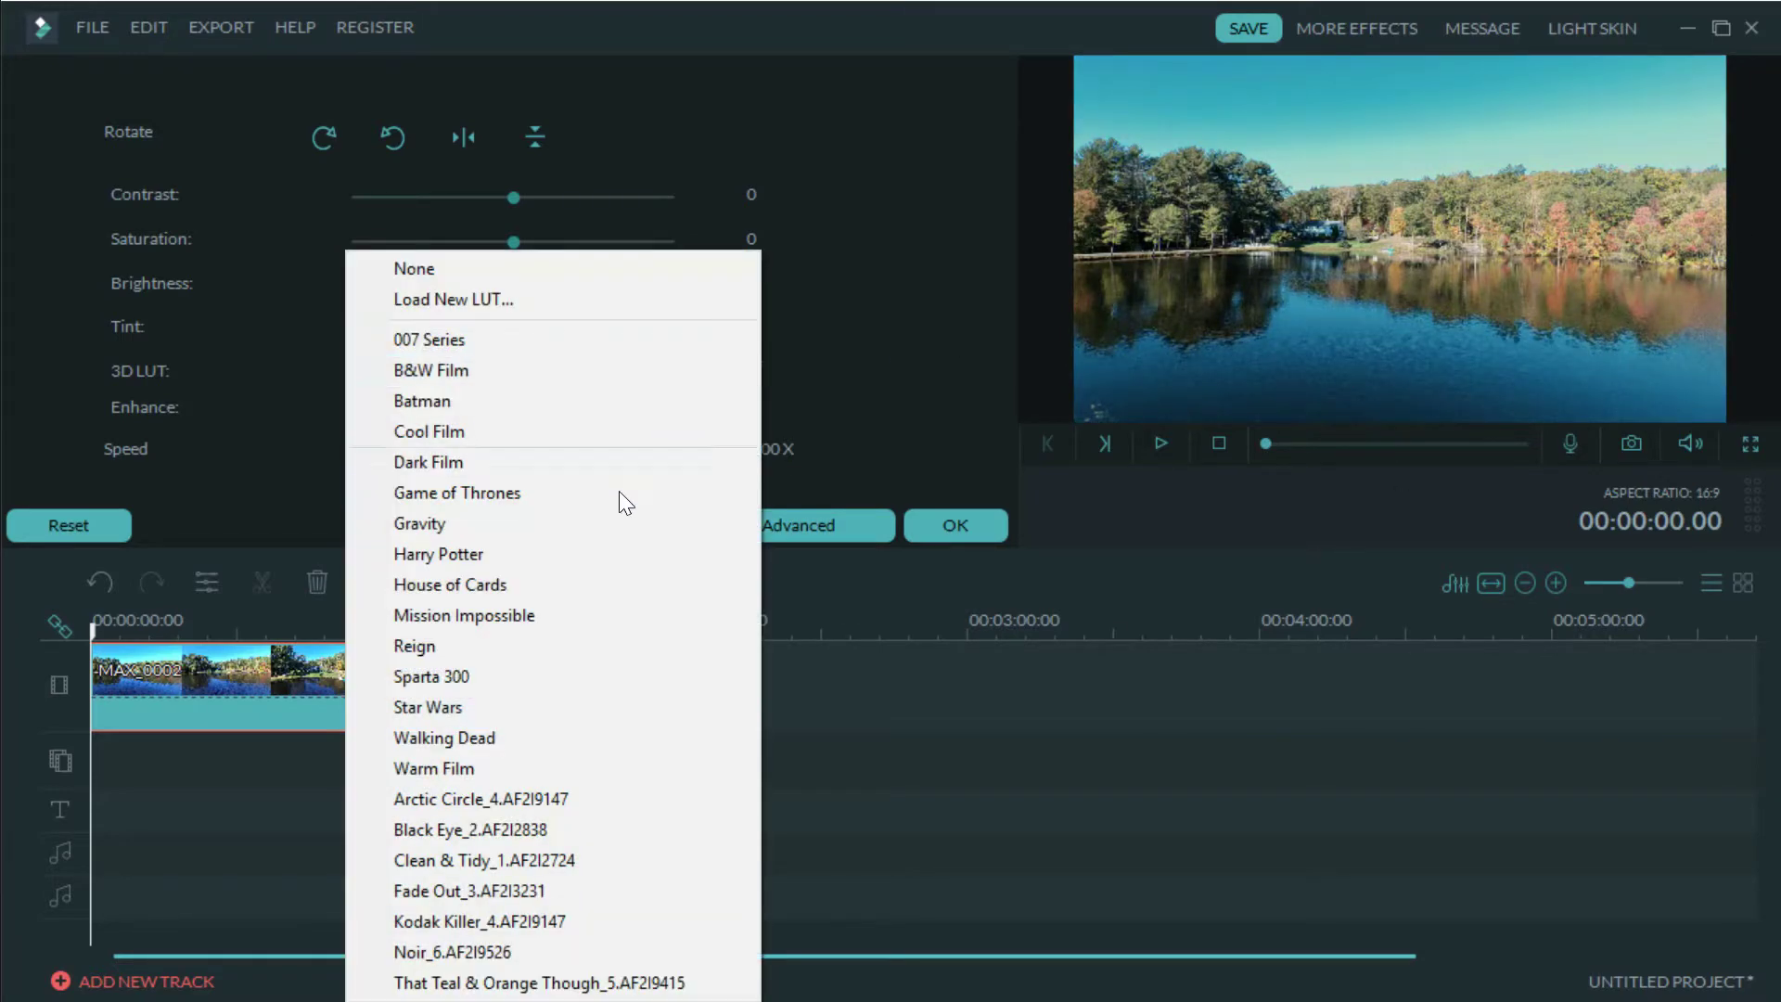
click(578, 442)
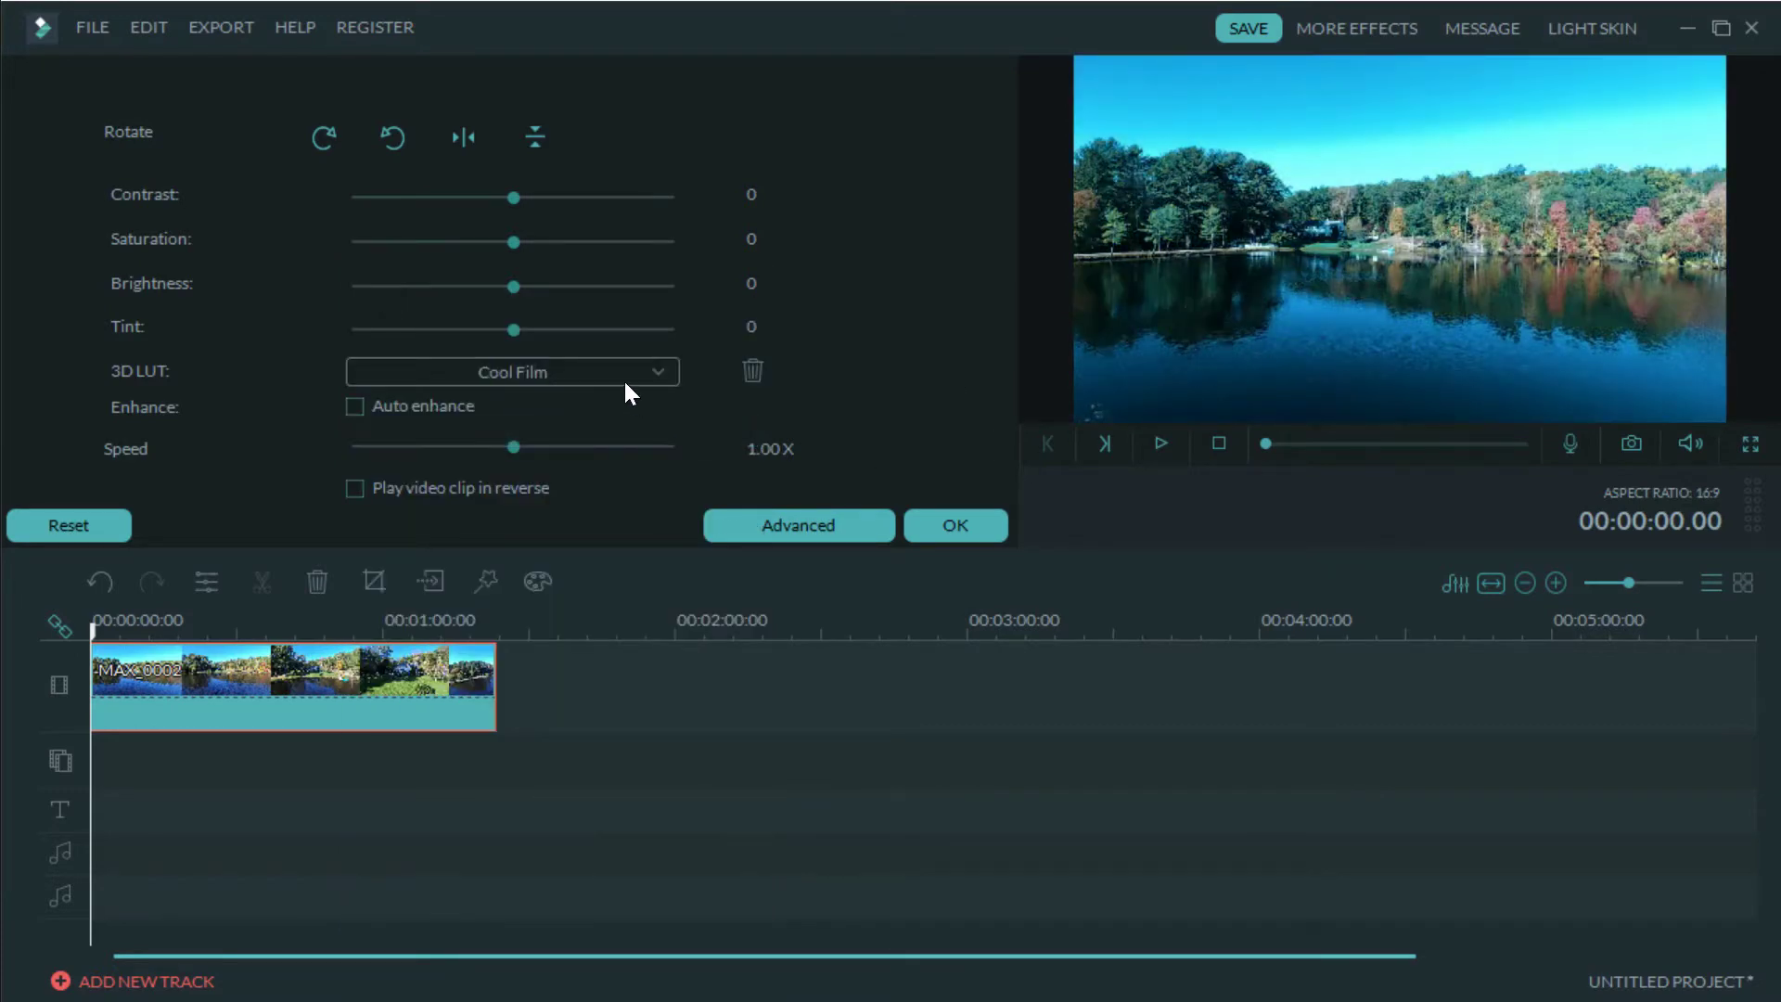
click(626, 384)
click(591, 521)
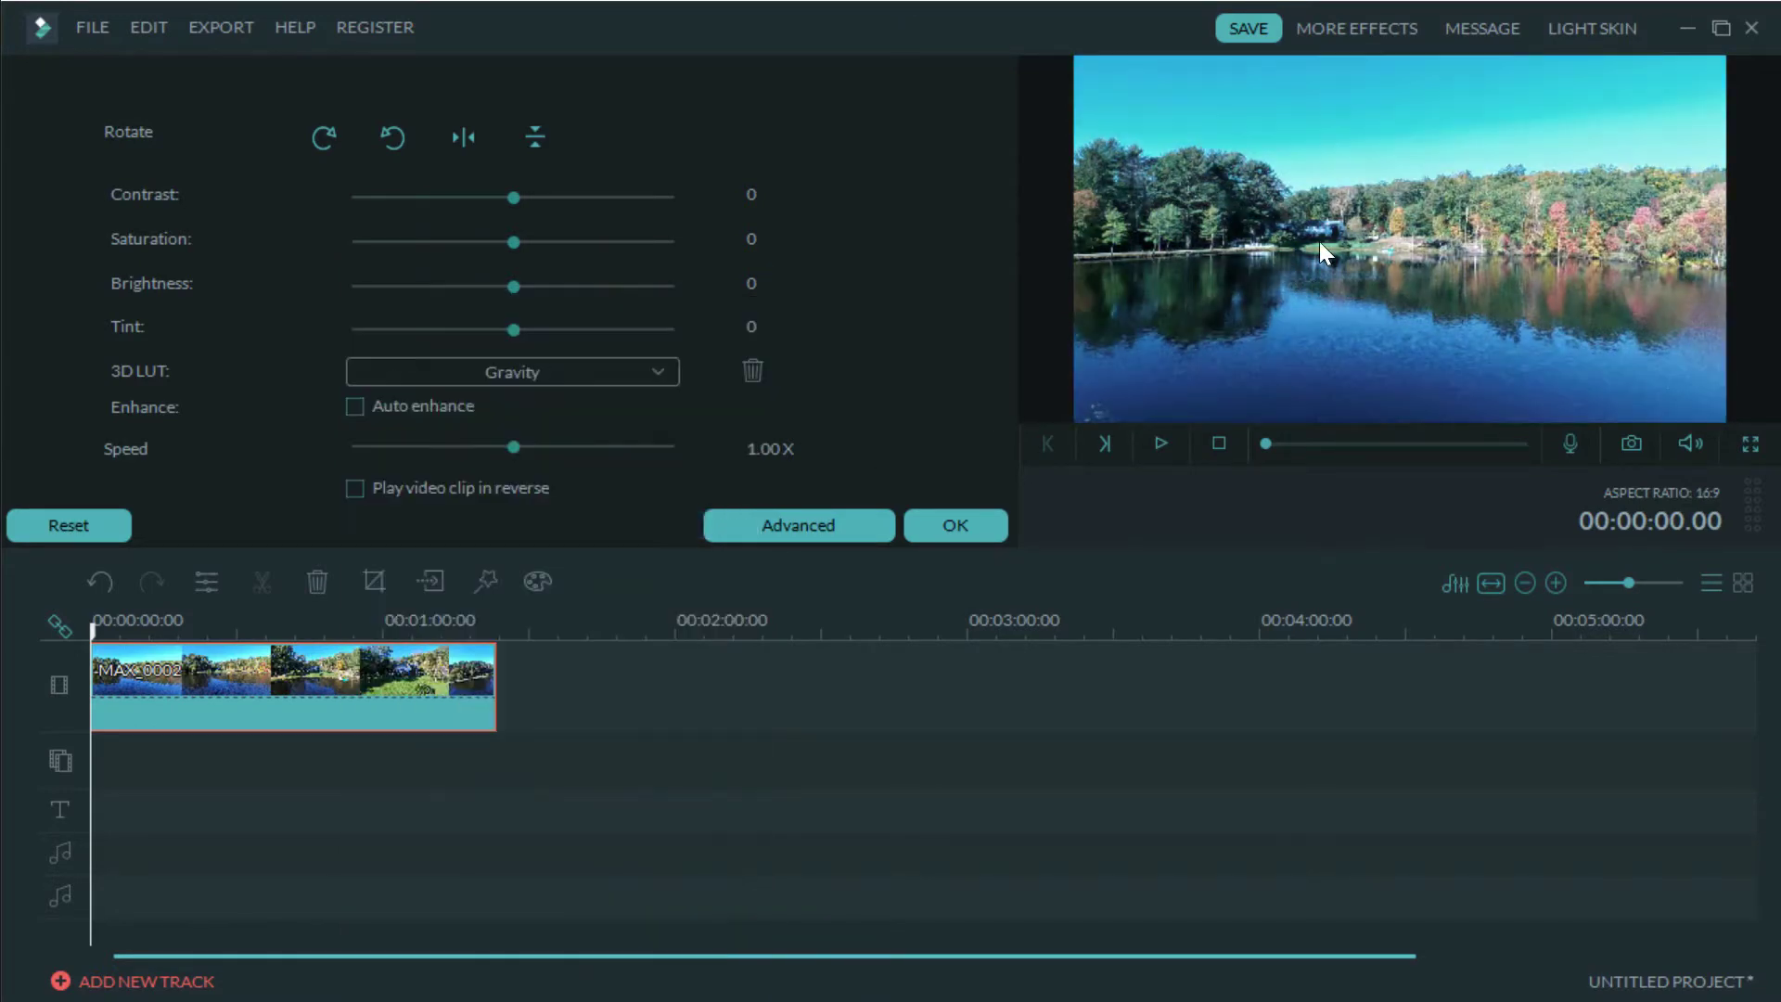
click(556, 382)
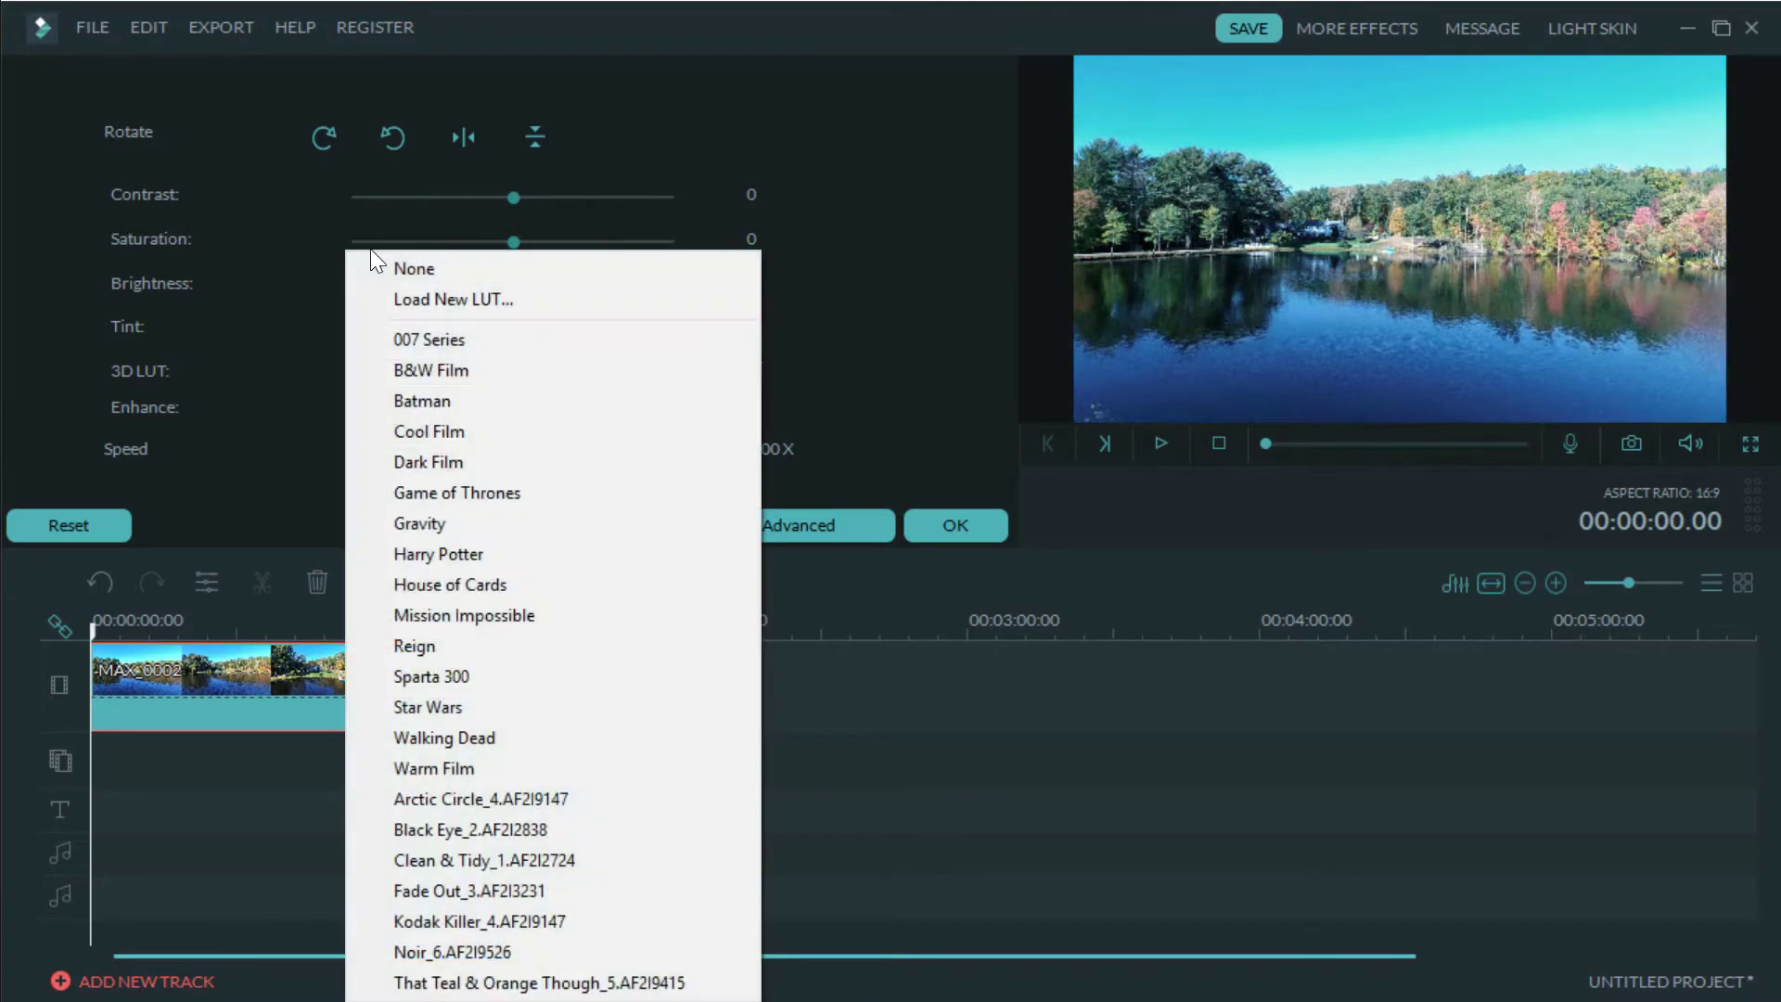
click(549, 615)
click(654, 375)
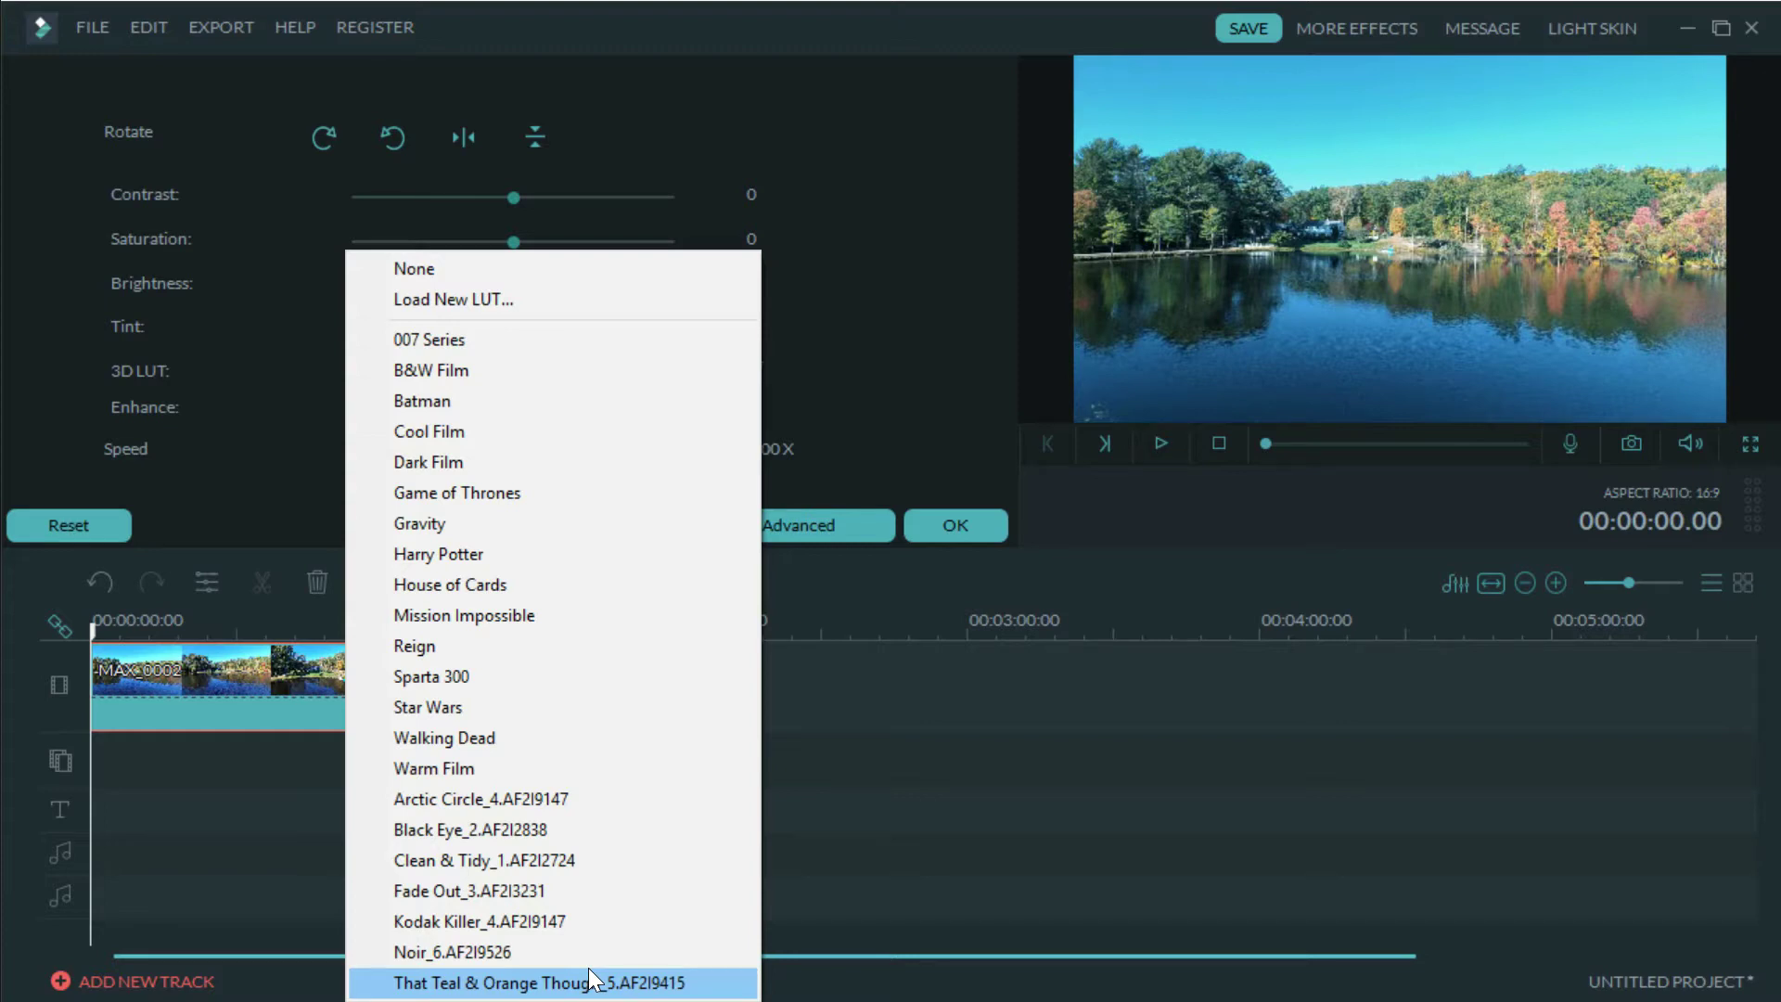
click(577, 854)
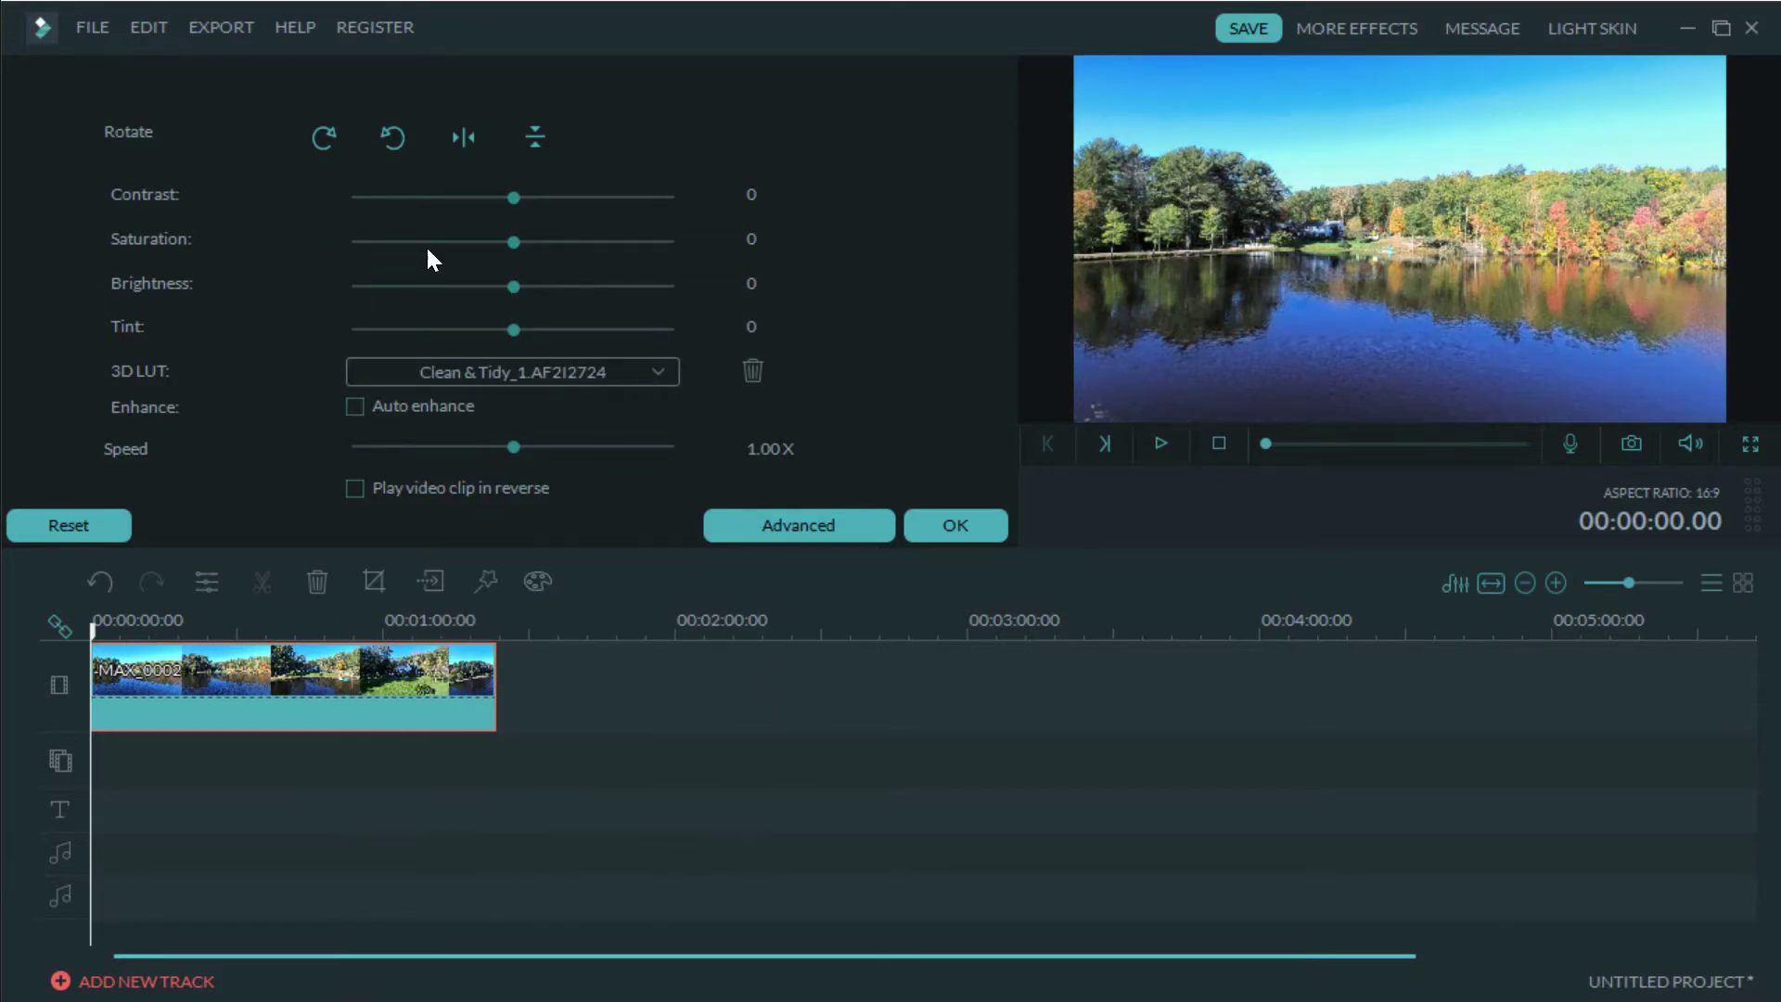
- Apply the Kodak Killer_4 3D LUT to the clip and accept the edit settings
click(603, 371)
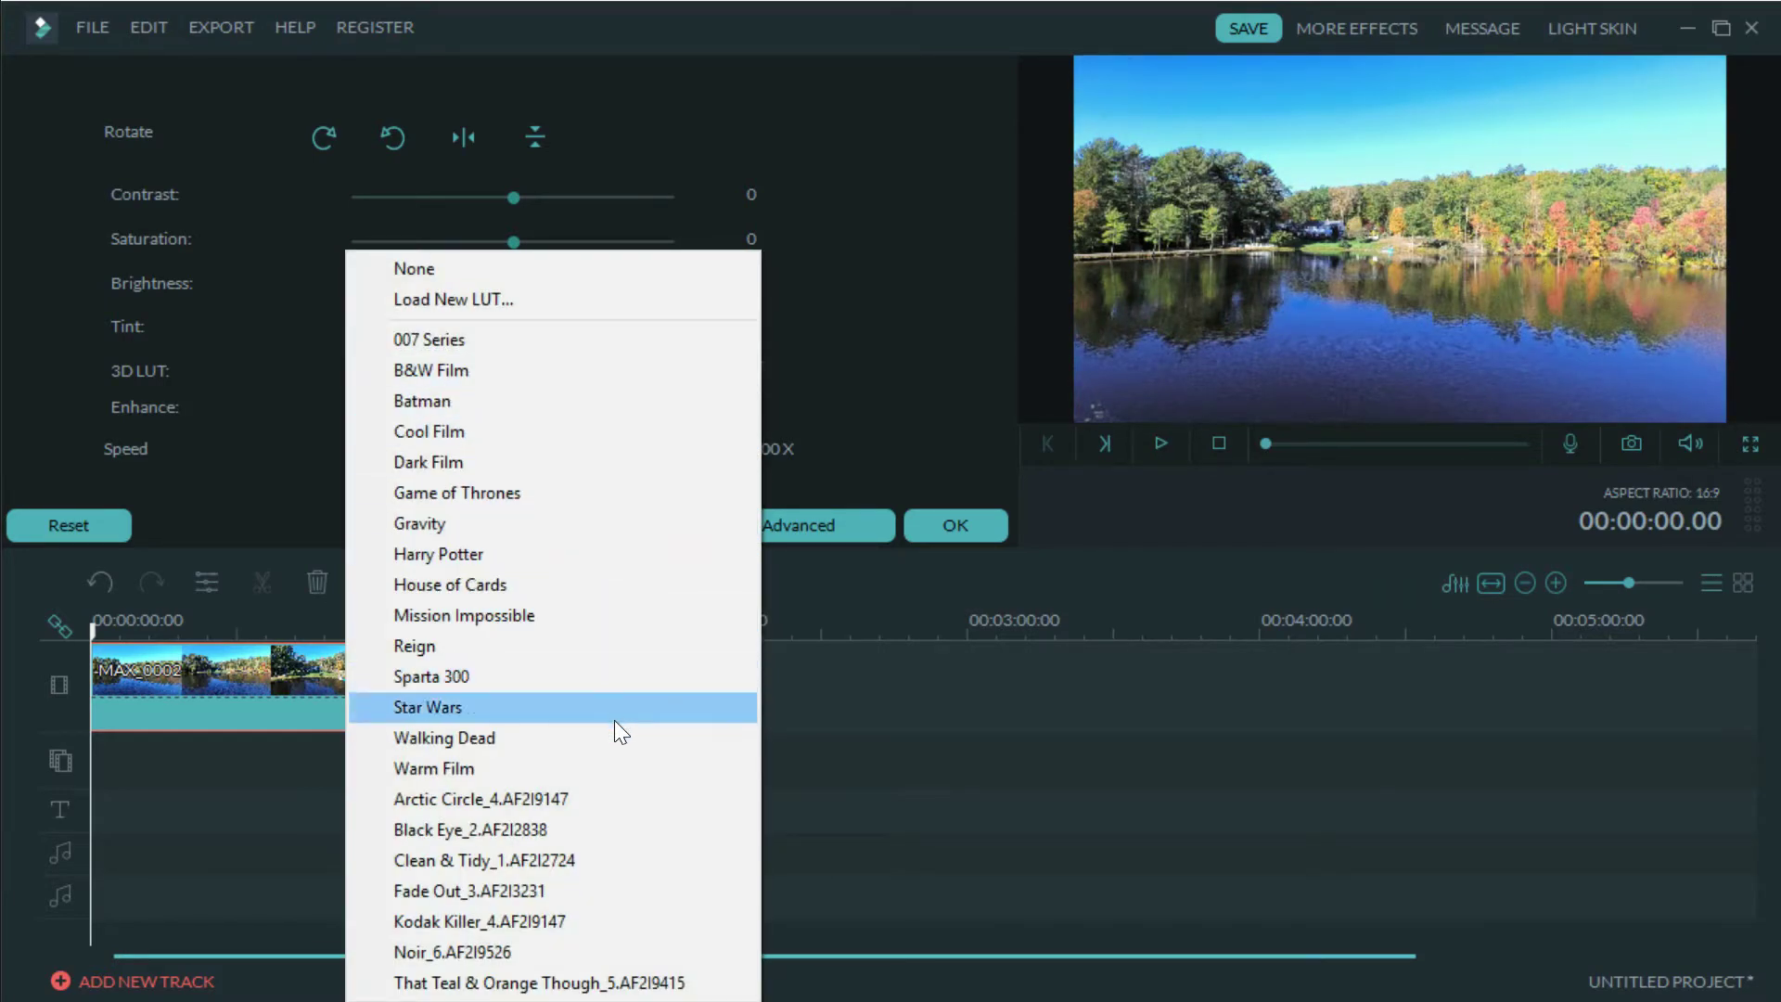
click(608, 921)
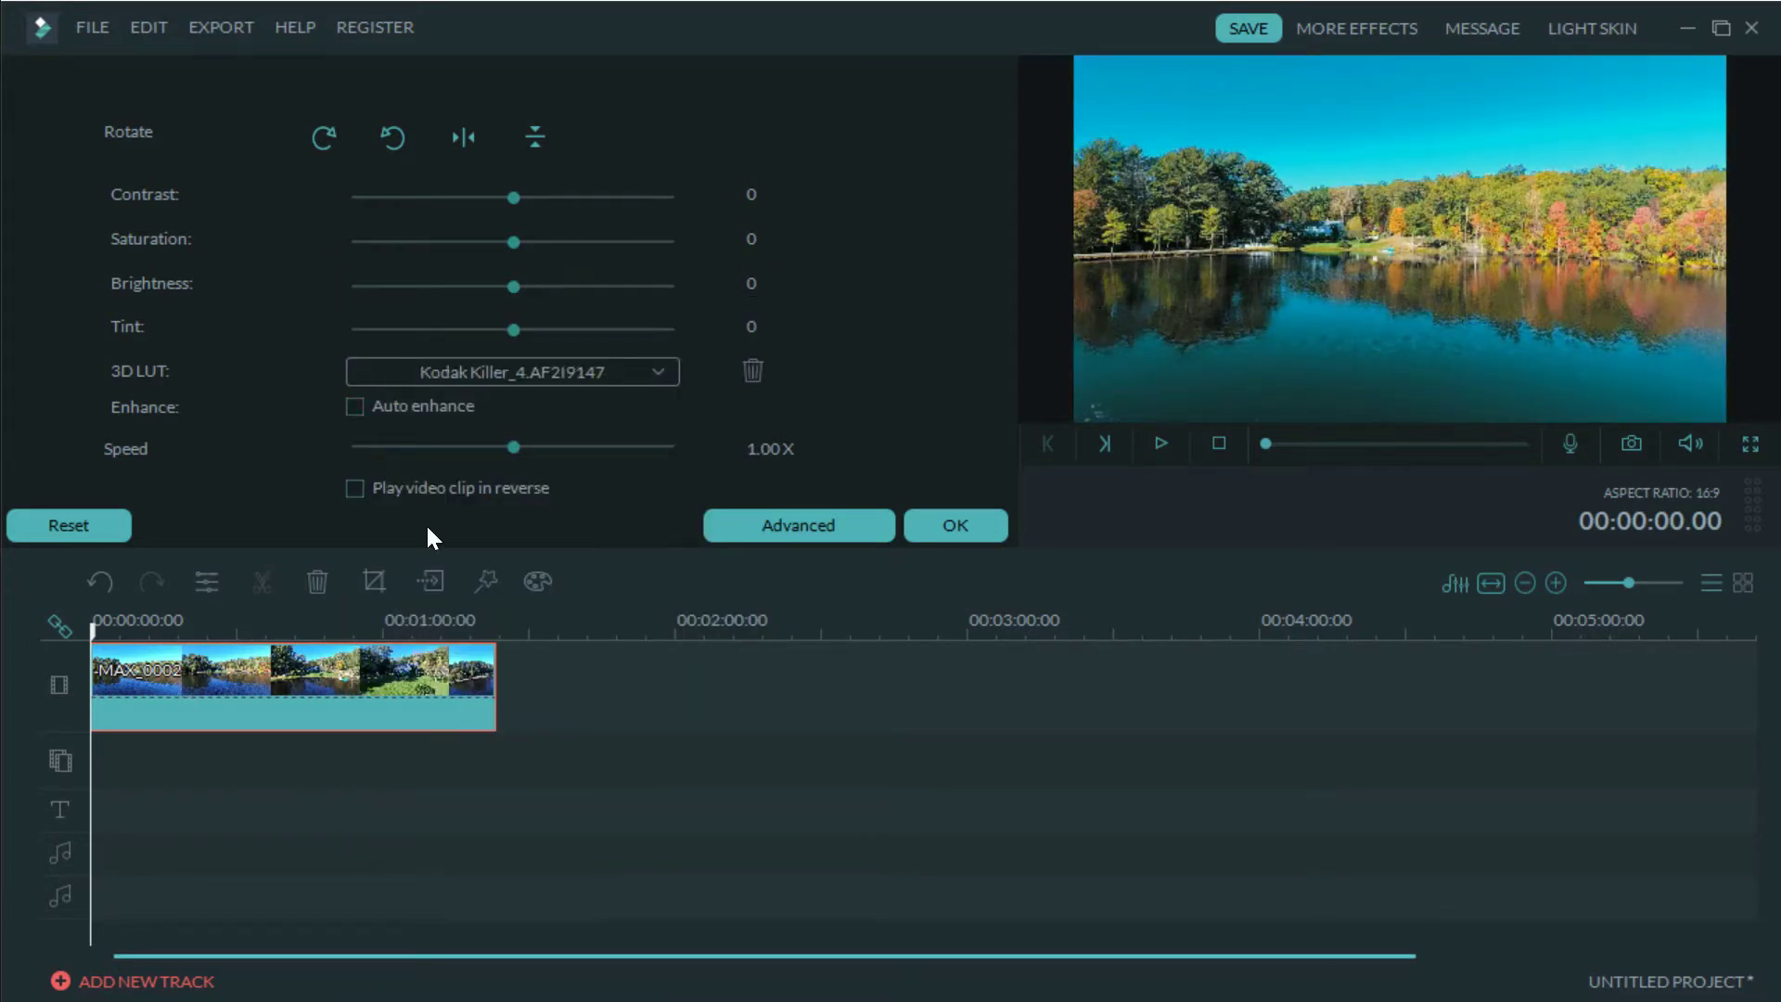
click(992, 536)
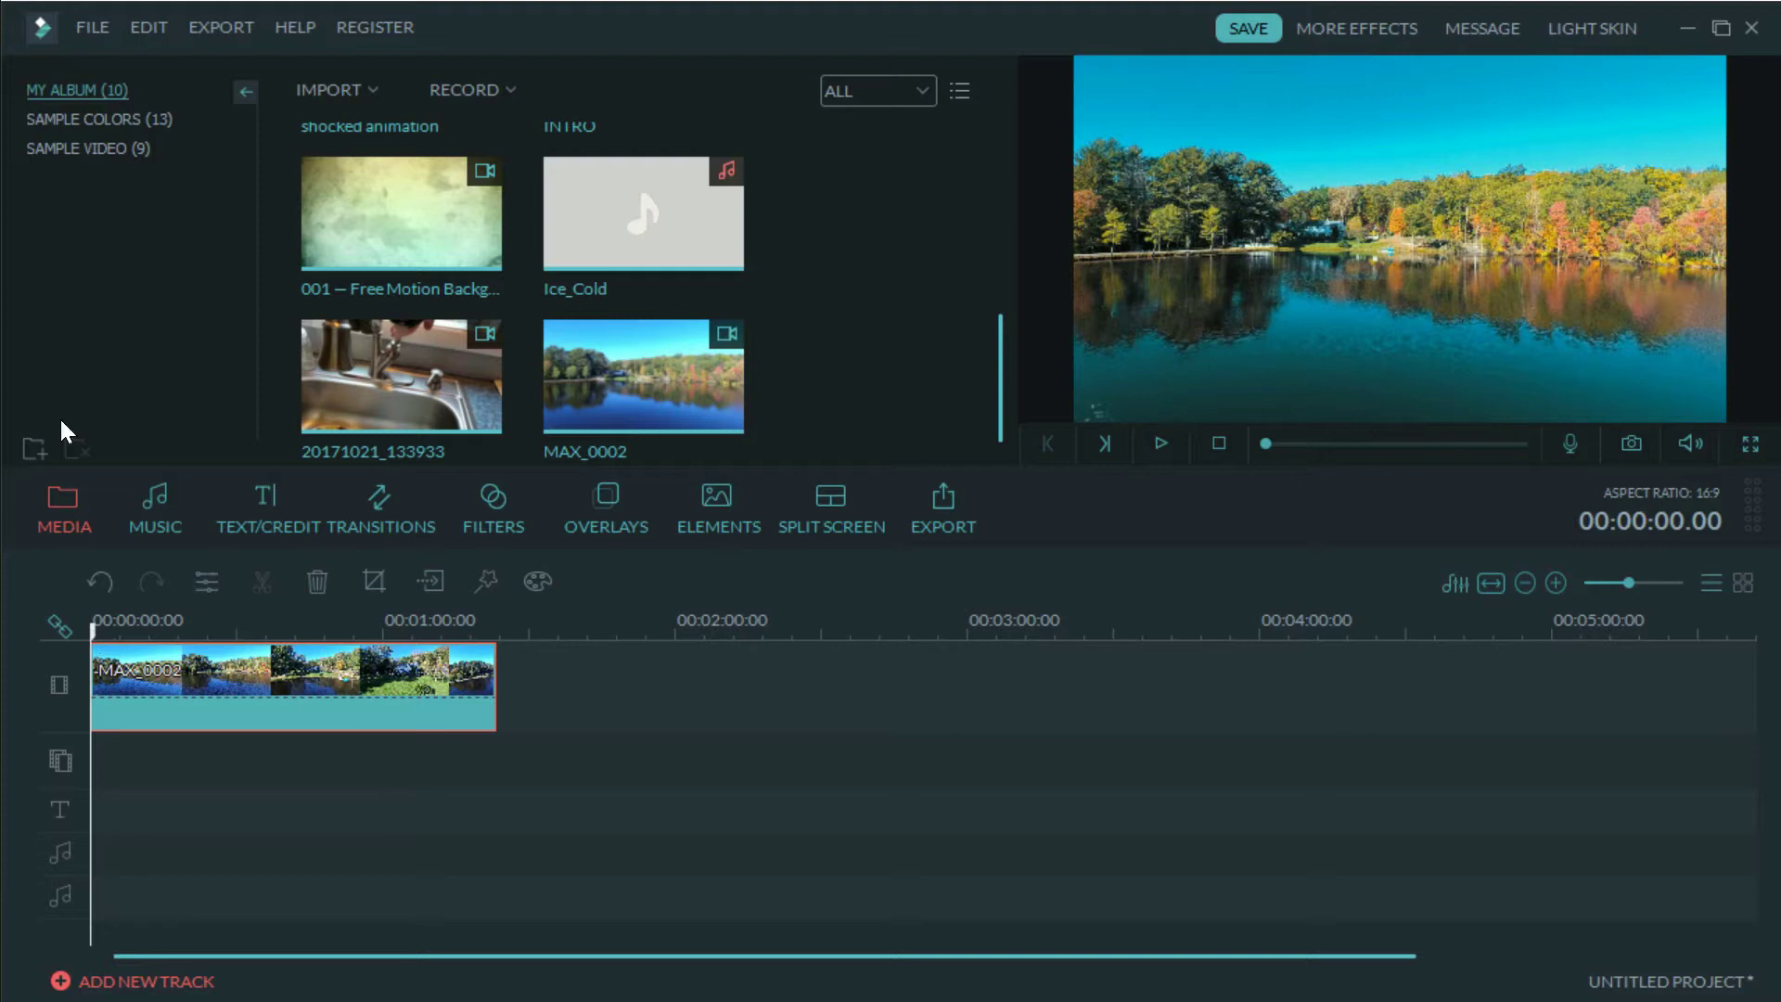
- Split the MAX_0002 clip at 00:00:14.21
click(113, 631)
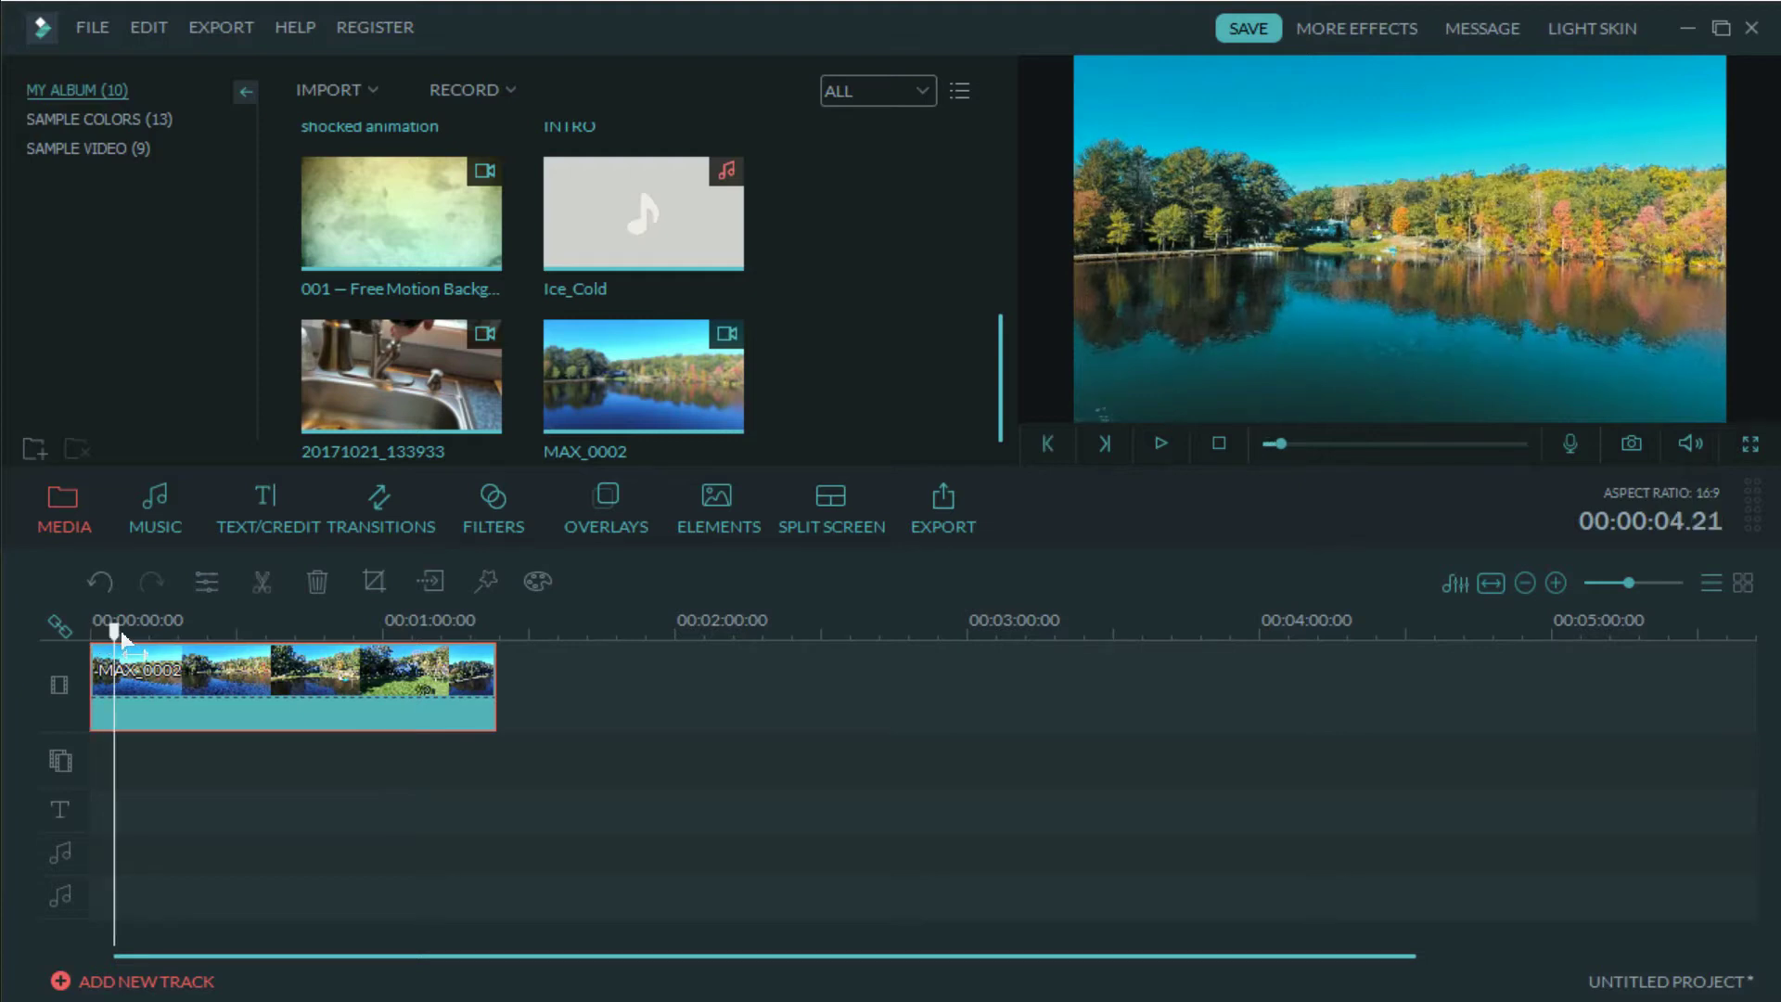
drag(115, 634, 165, 640)
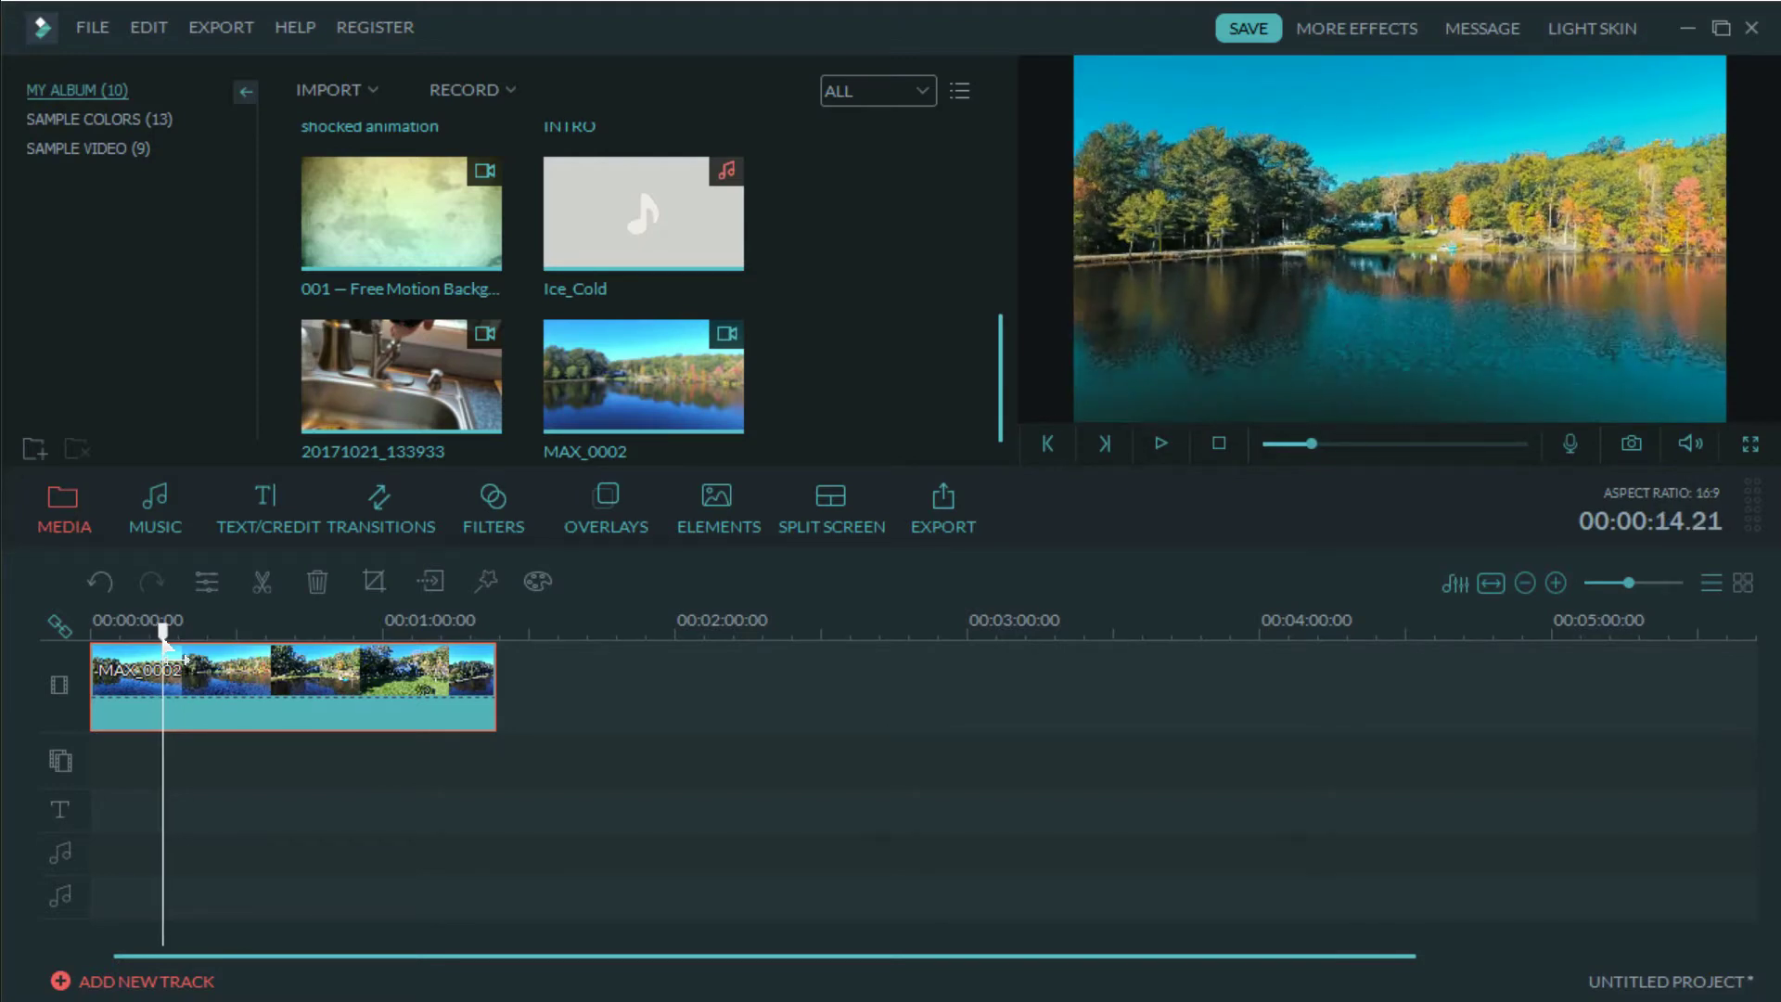
click(266, 577)
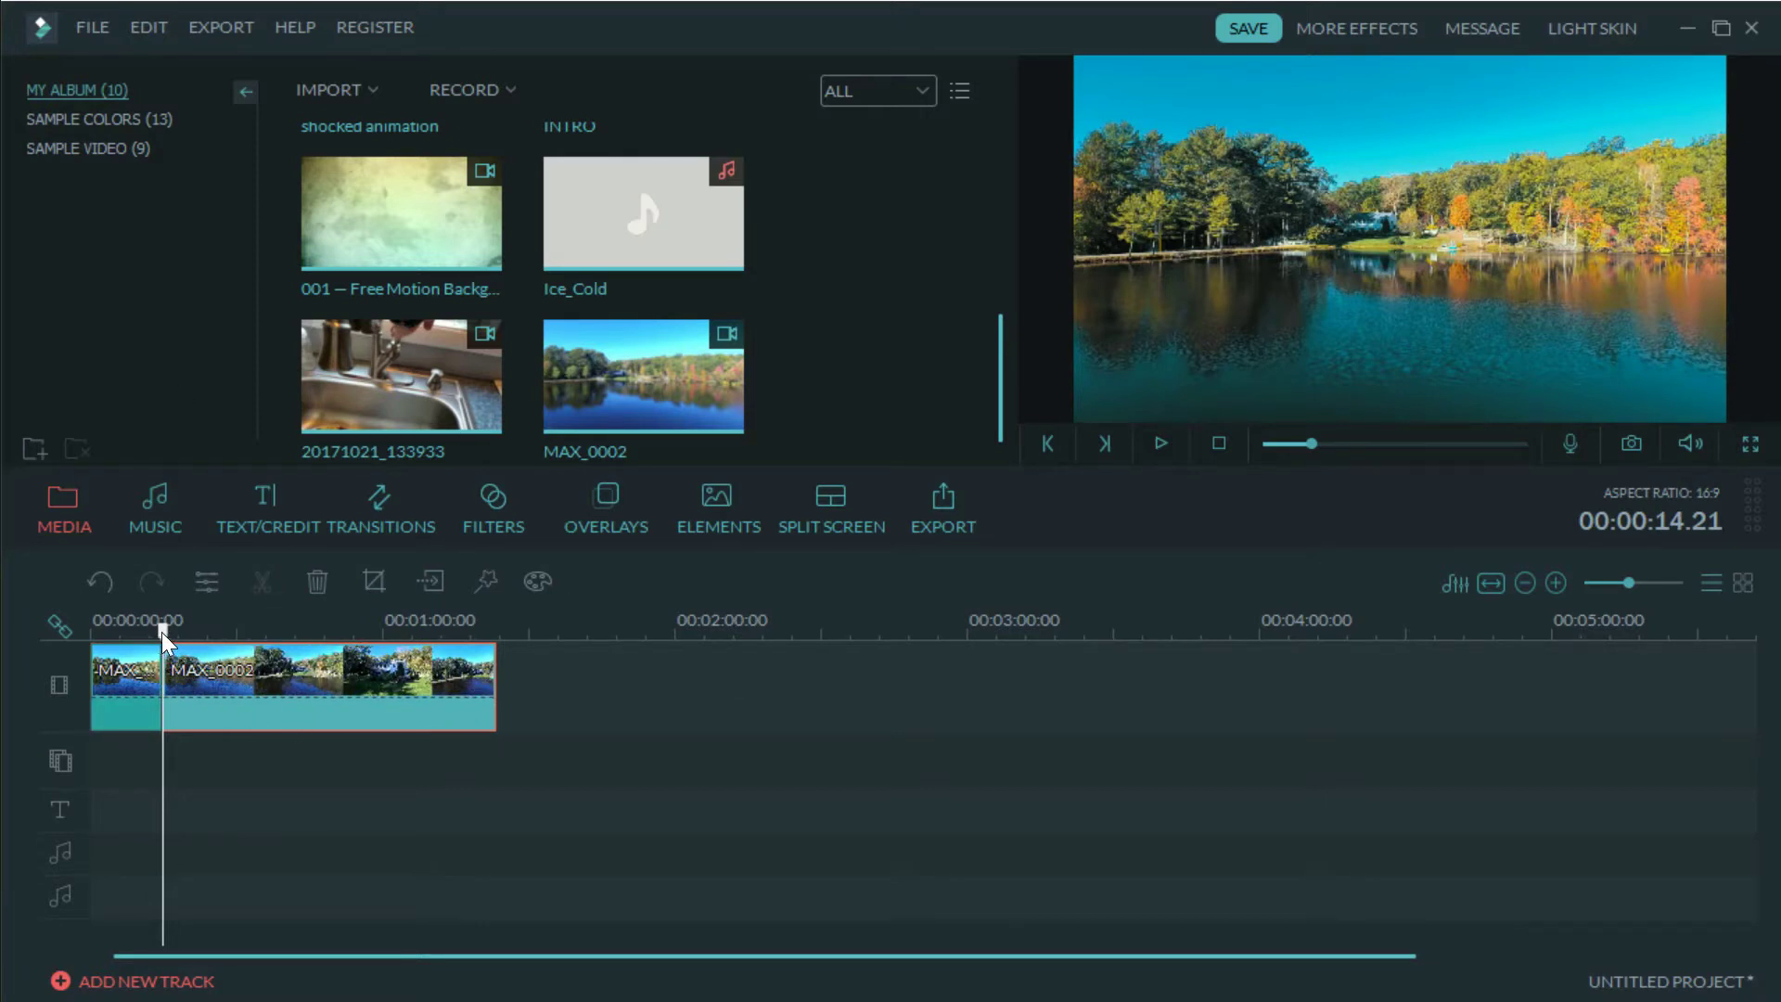
- Delete the short opening segment of the split MAX_0002 clip
right_click(111, 694)
click(686, 801)
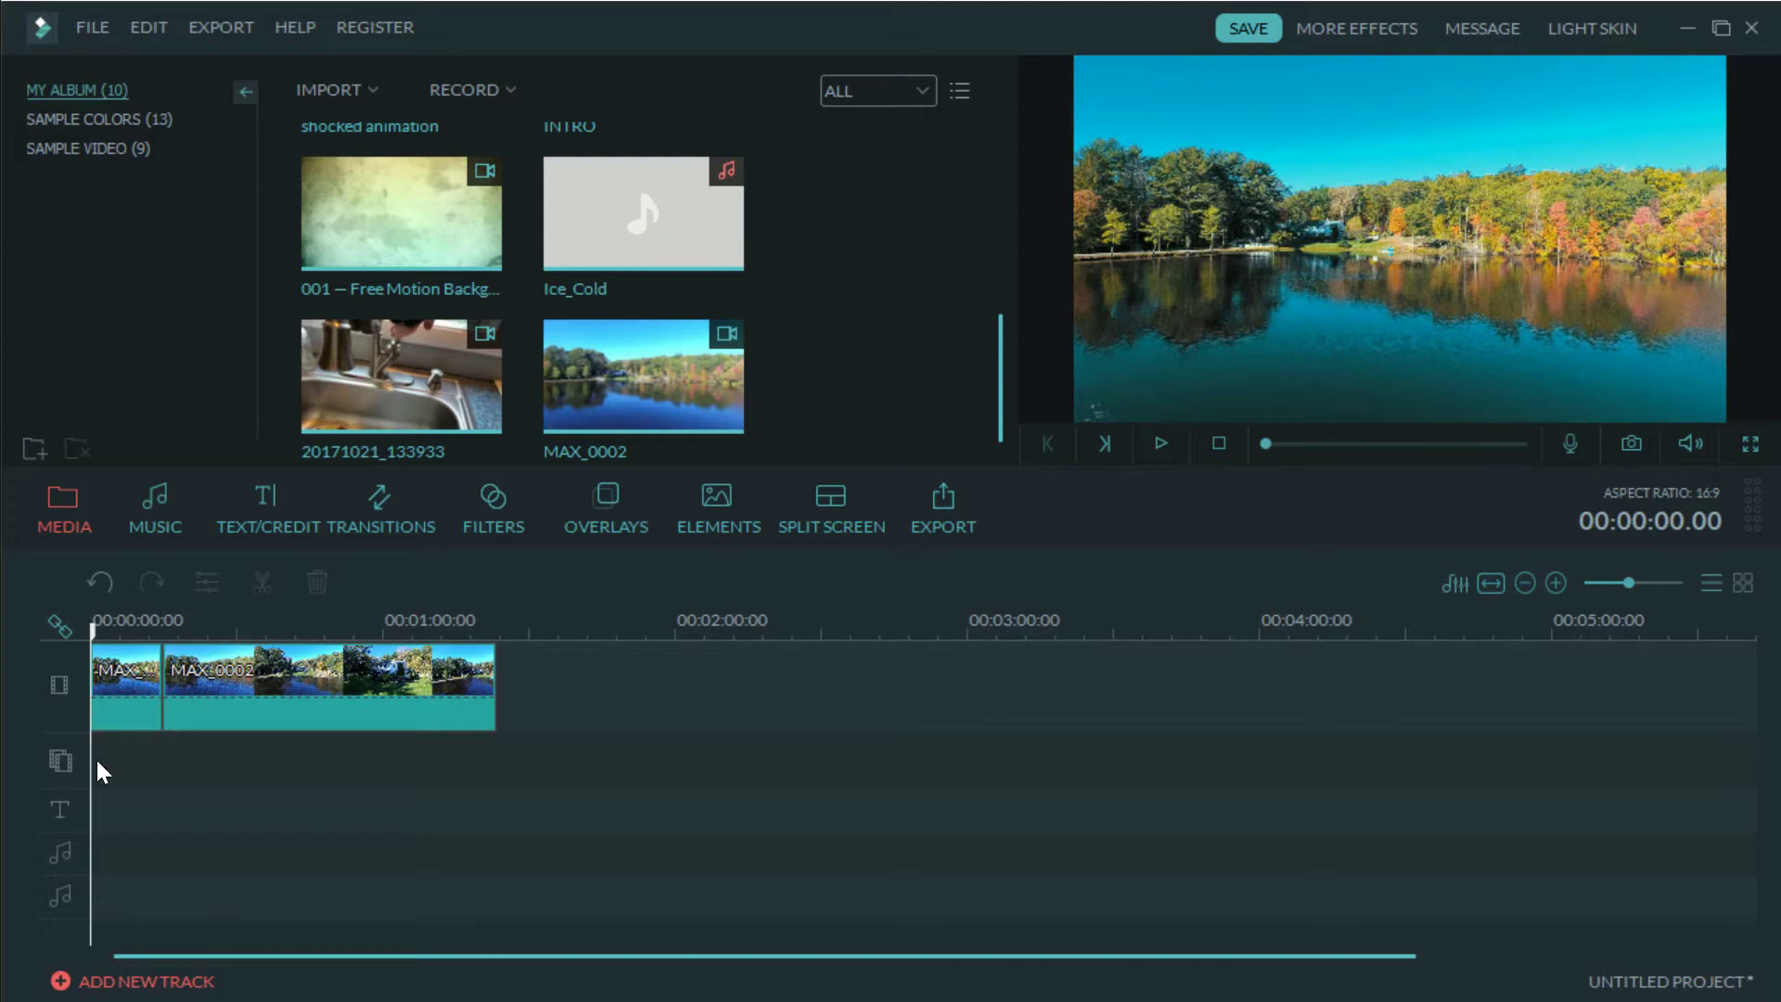
right_click(111, 686)
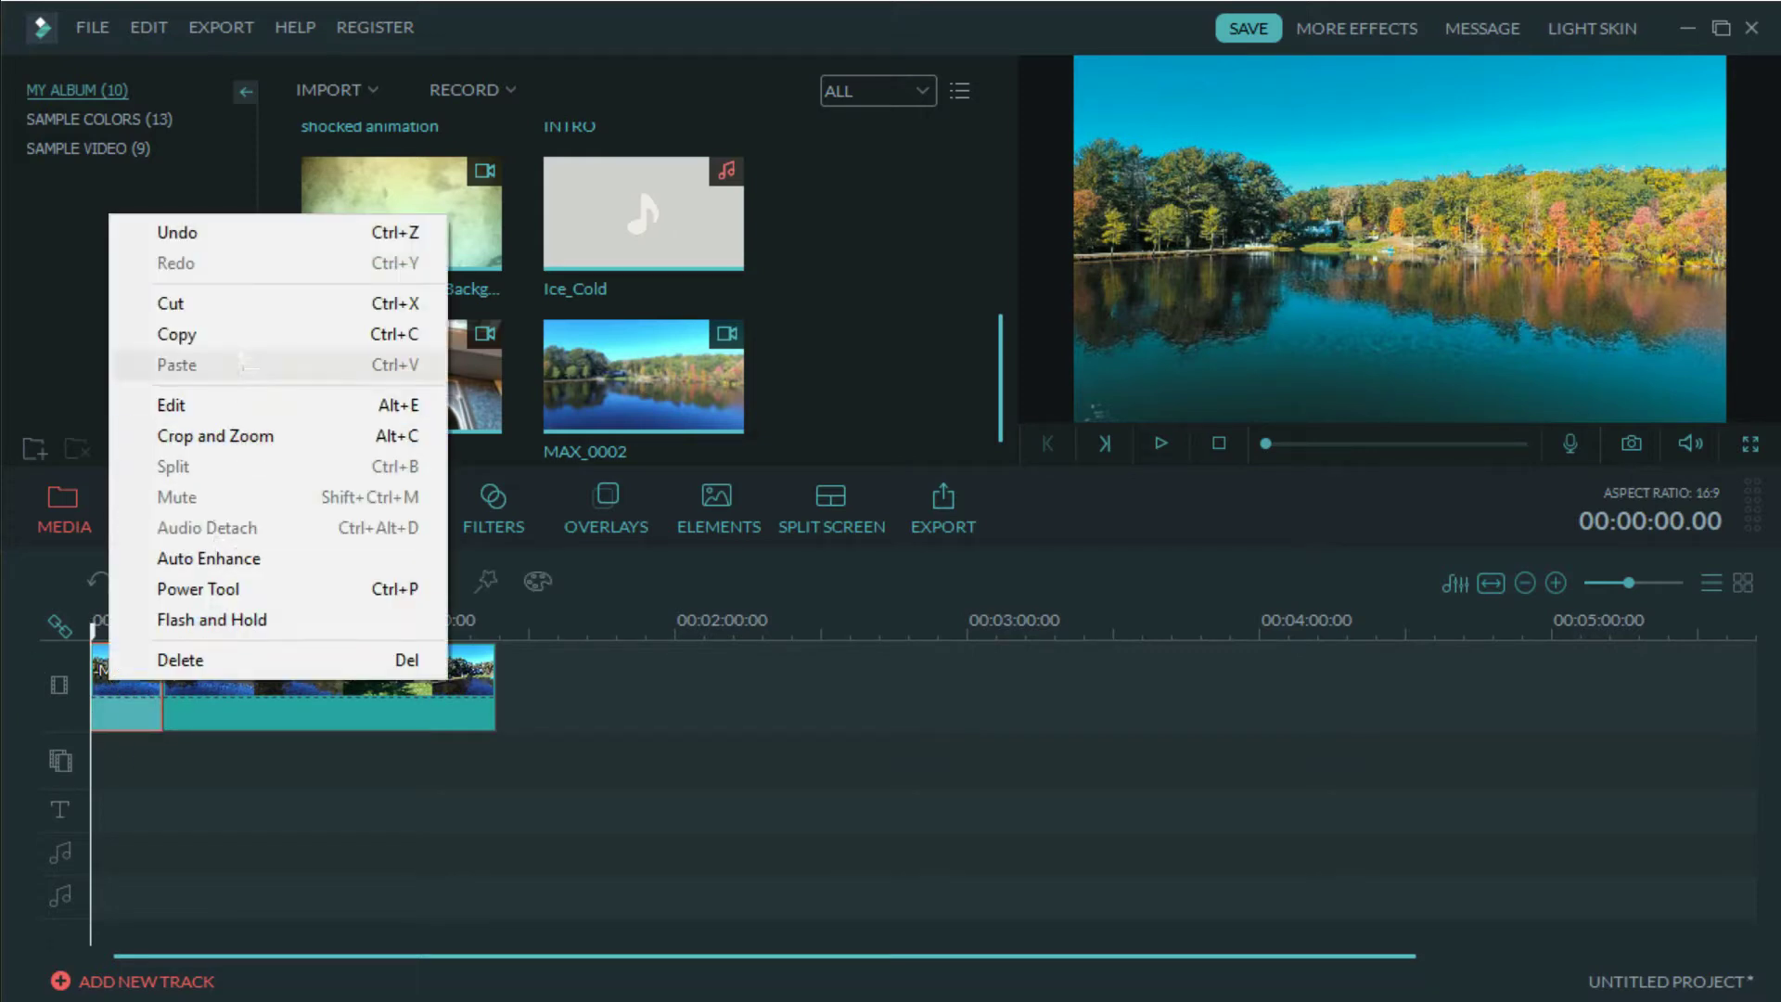
click(229, 660)
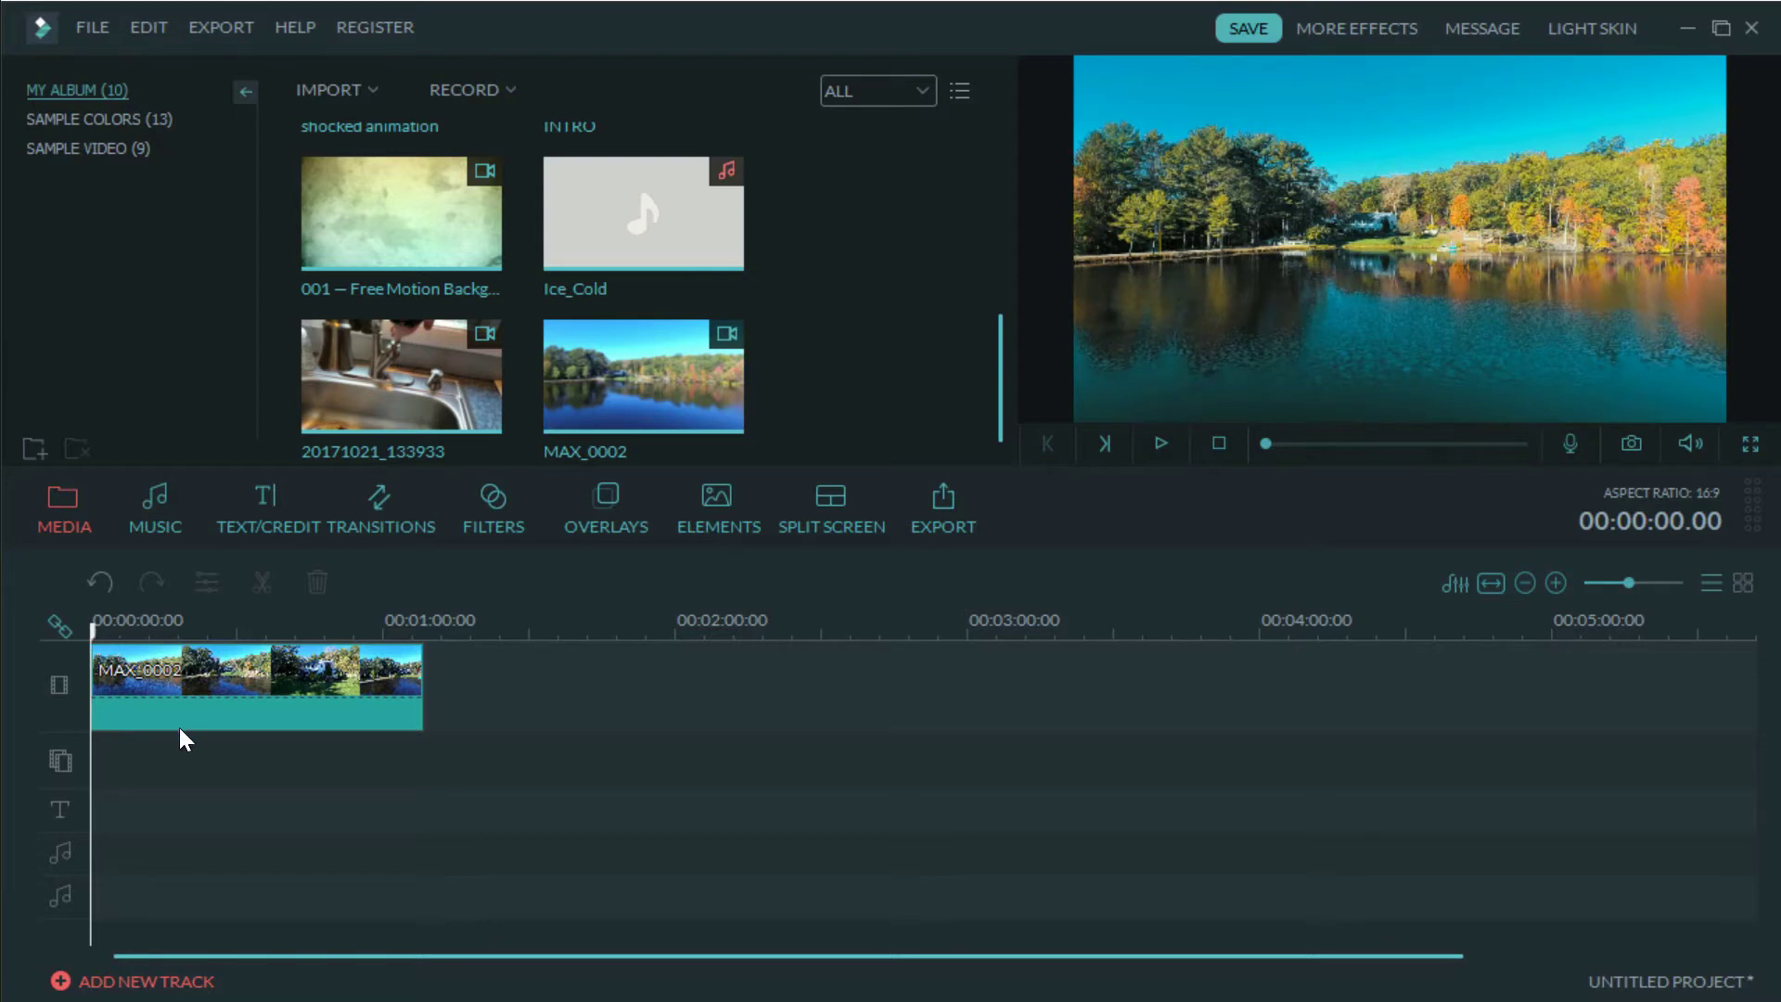
- Undo the segment deletion and the split of the MAX_0002 clip
key(ctrl+v)
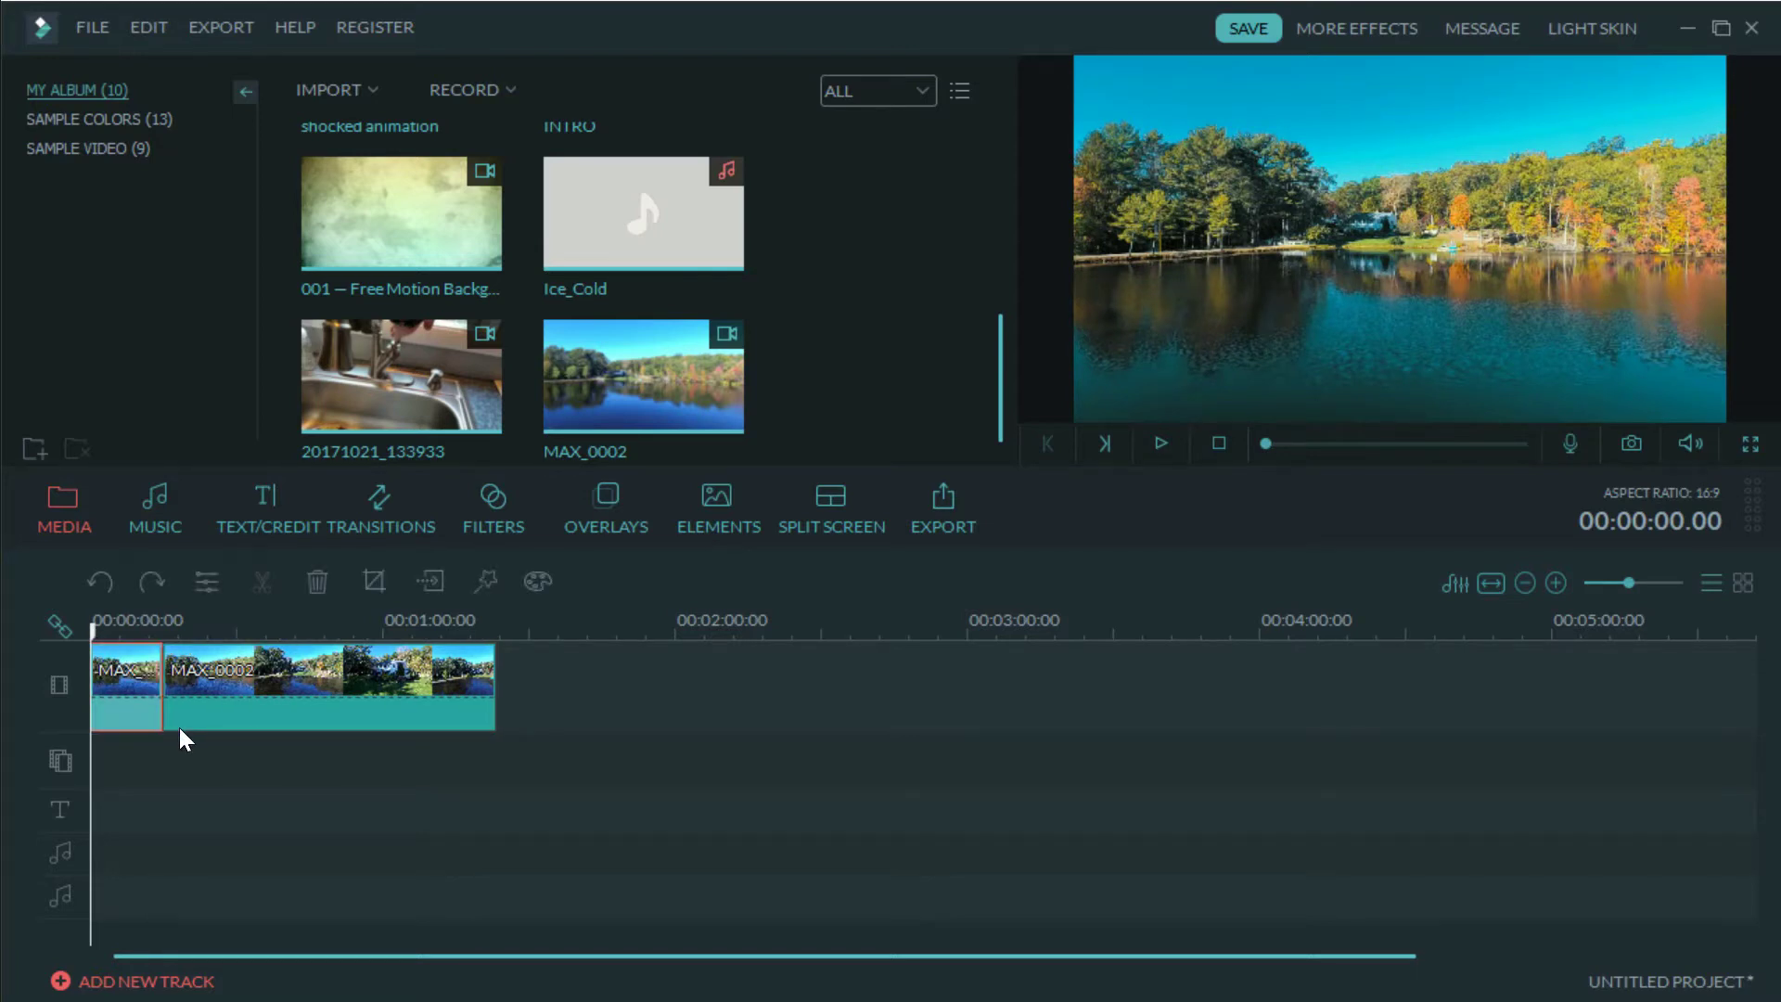
key(ctrl+z)
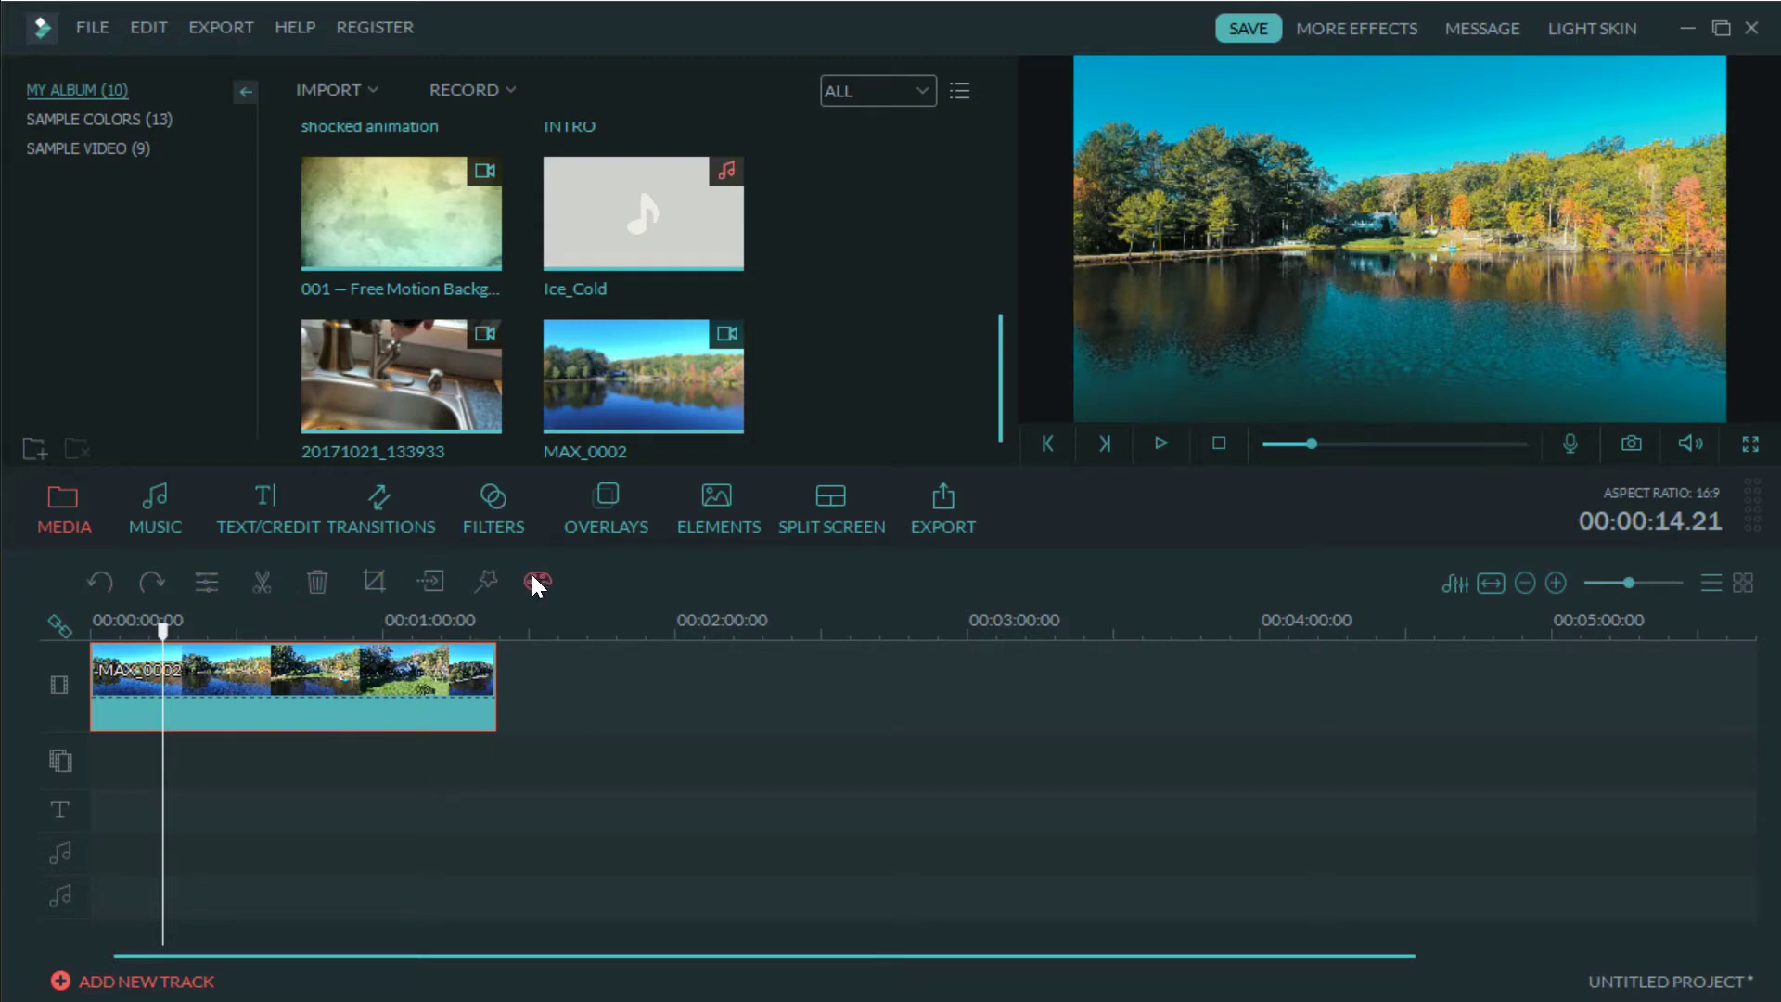
- Split the MAX_0002 clip at 00:00:14.21 and delete the short opening segment
click(261, 585)
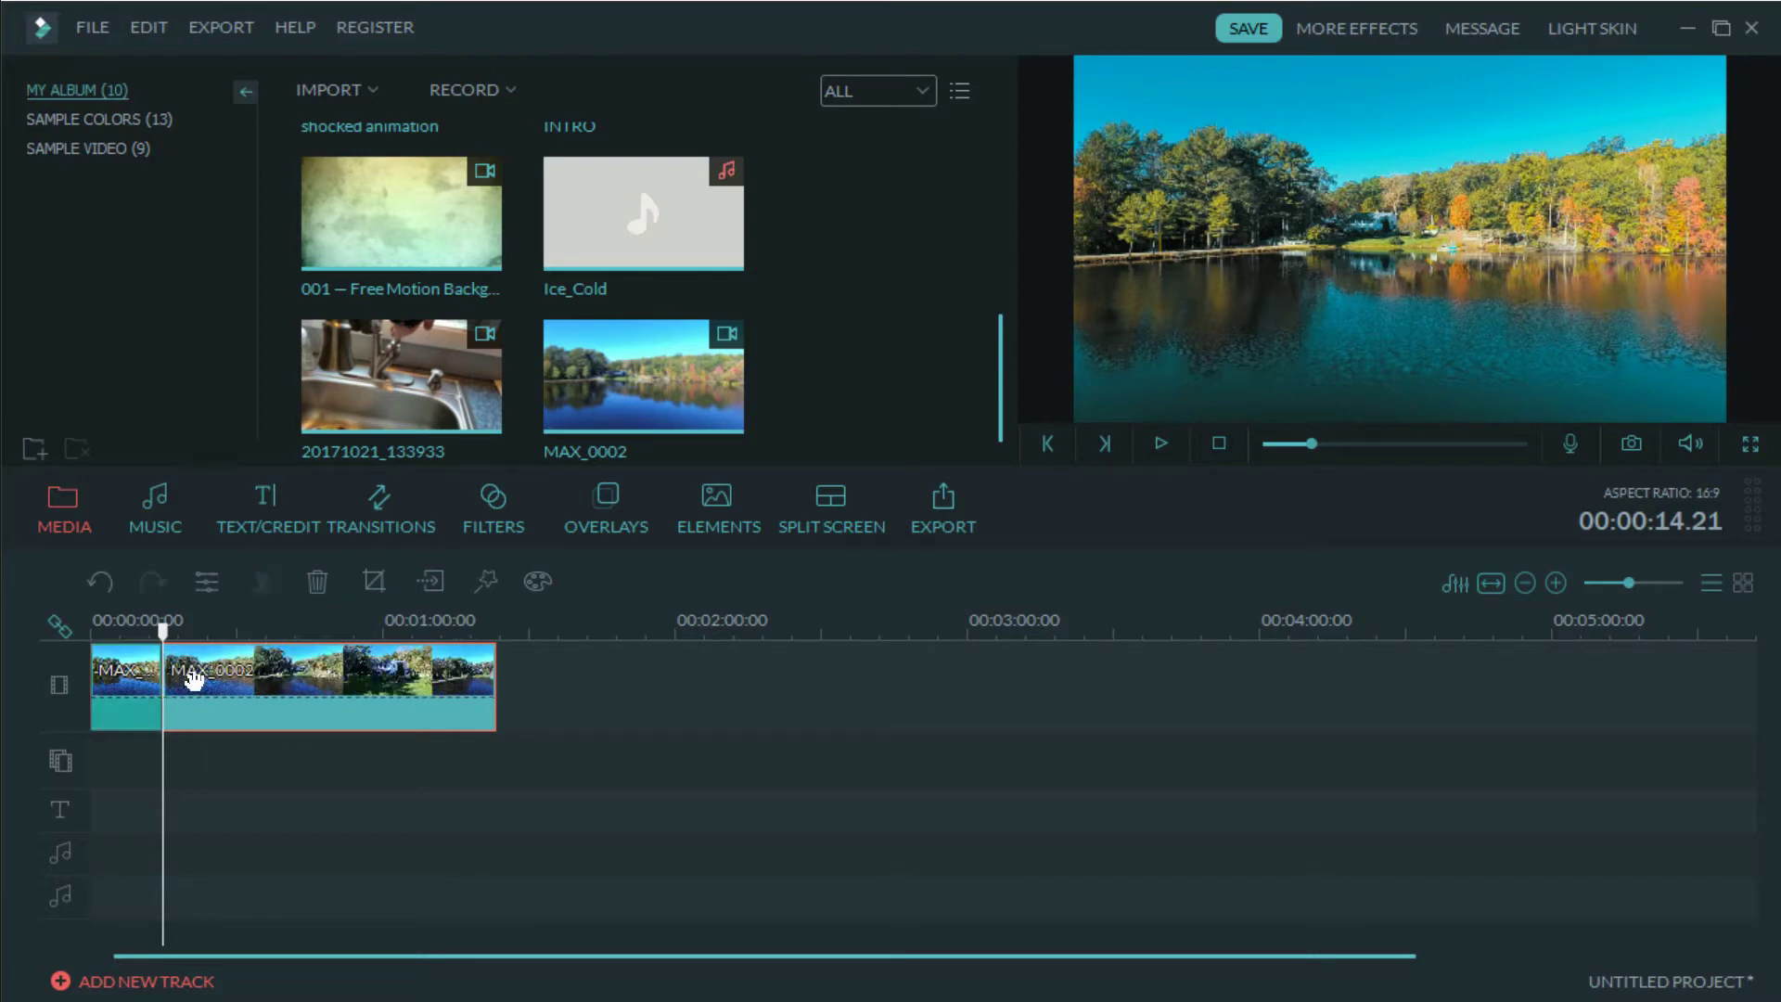
right_click(115, 672)
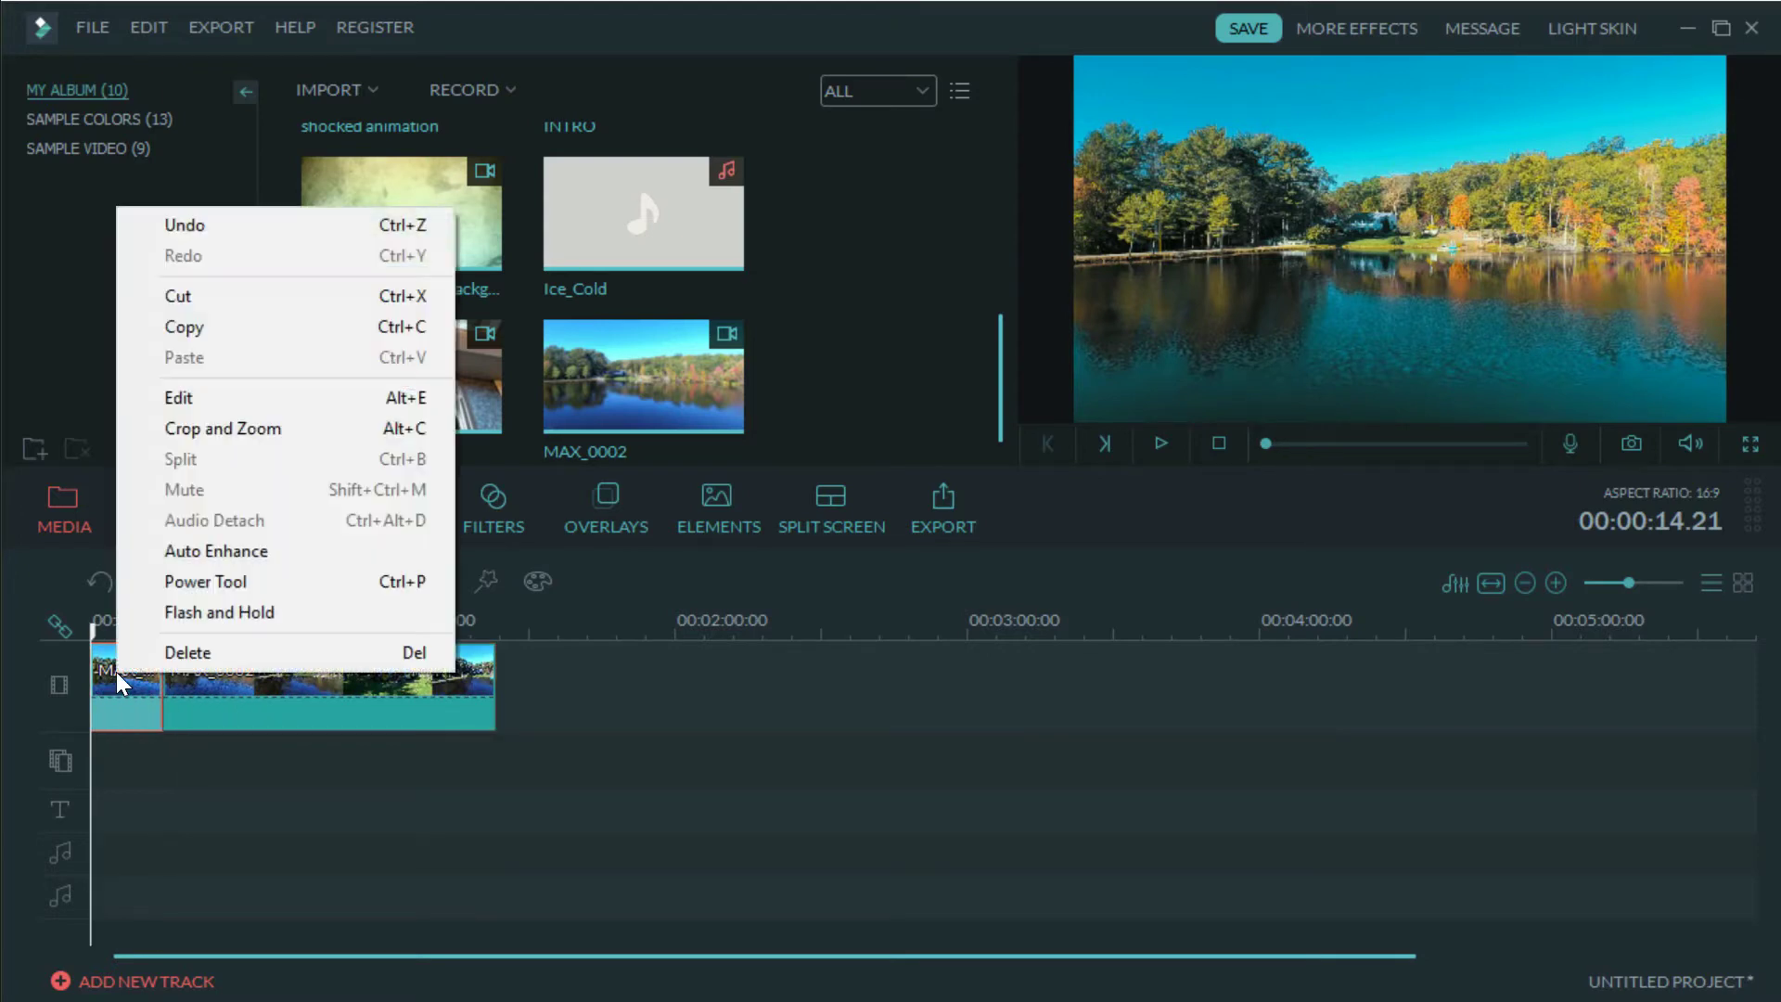
click(136, 658)
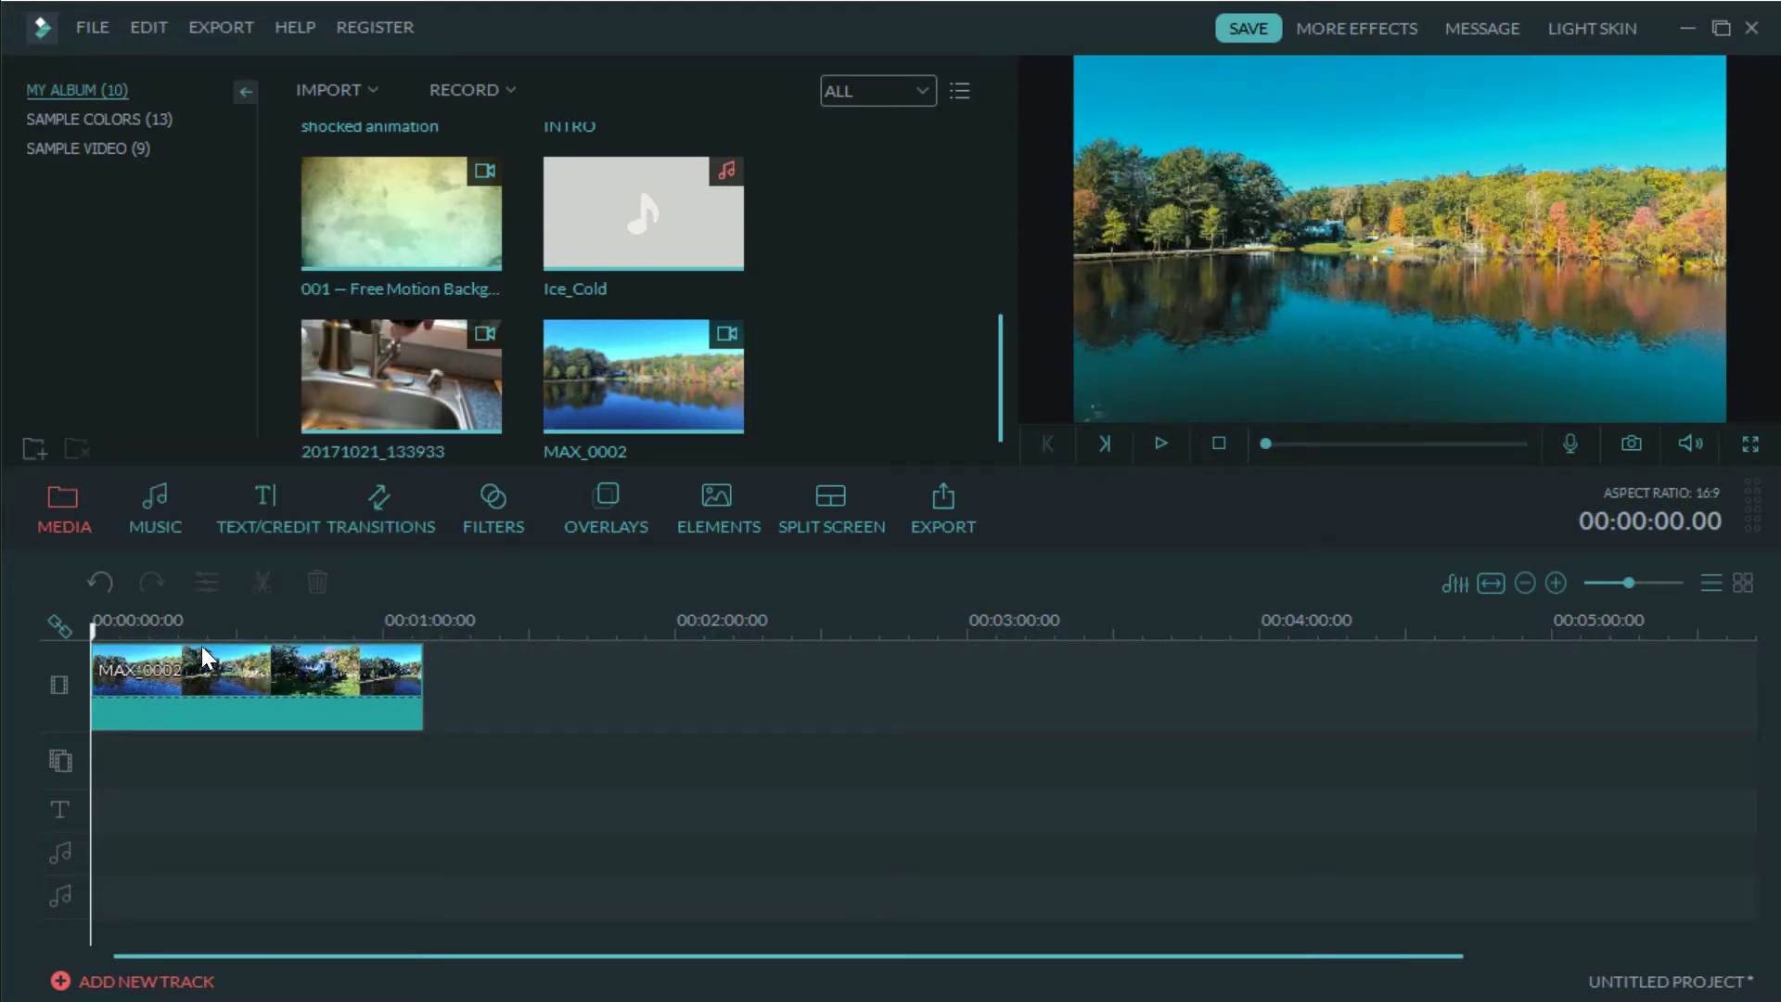
- Split the remaining MAX_0002 clip at 00:00:11.03 and again at 00:00:32.21
drag(91, 631, 144, 633)
click(193, 681)
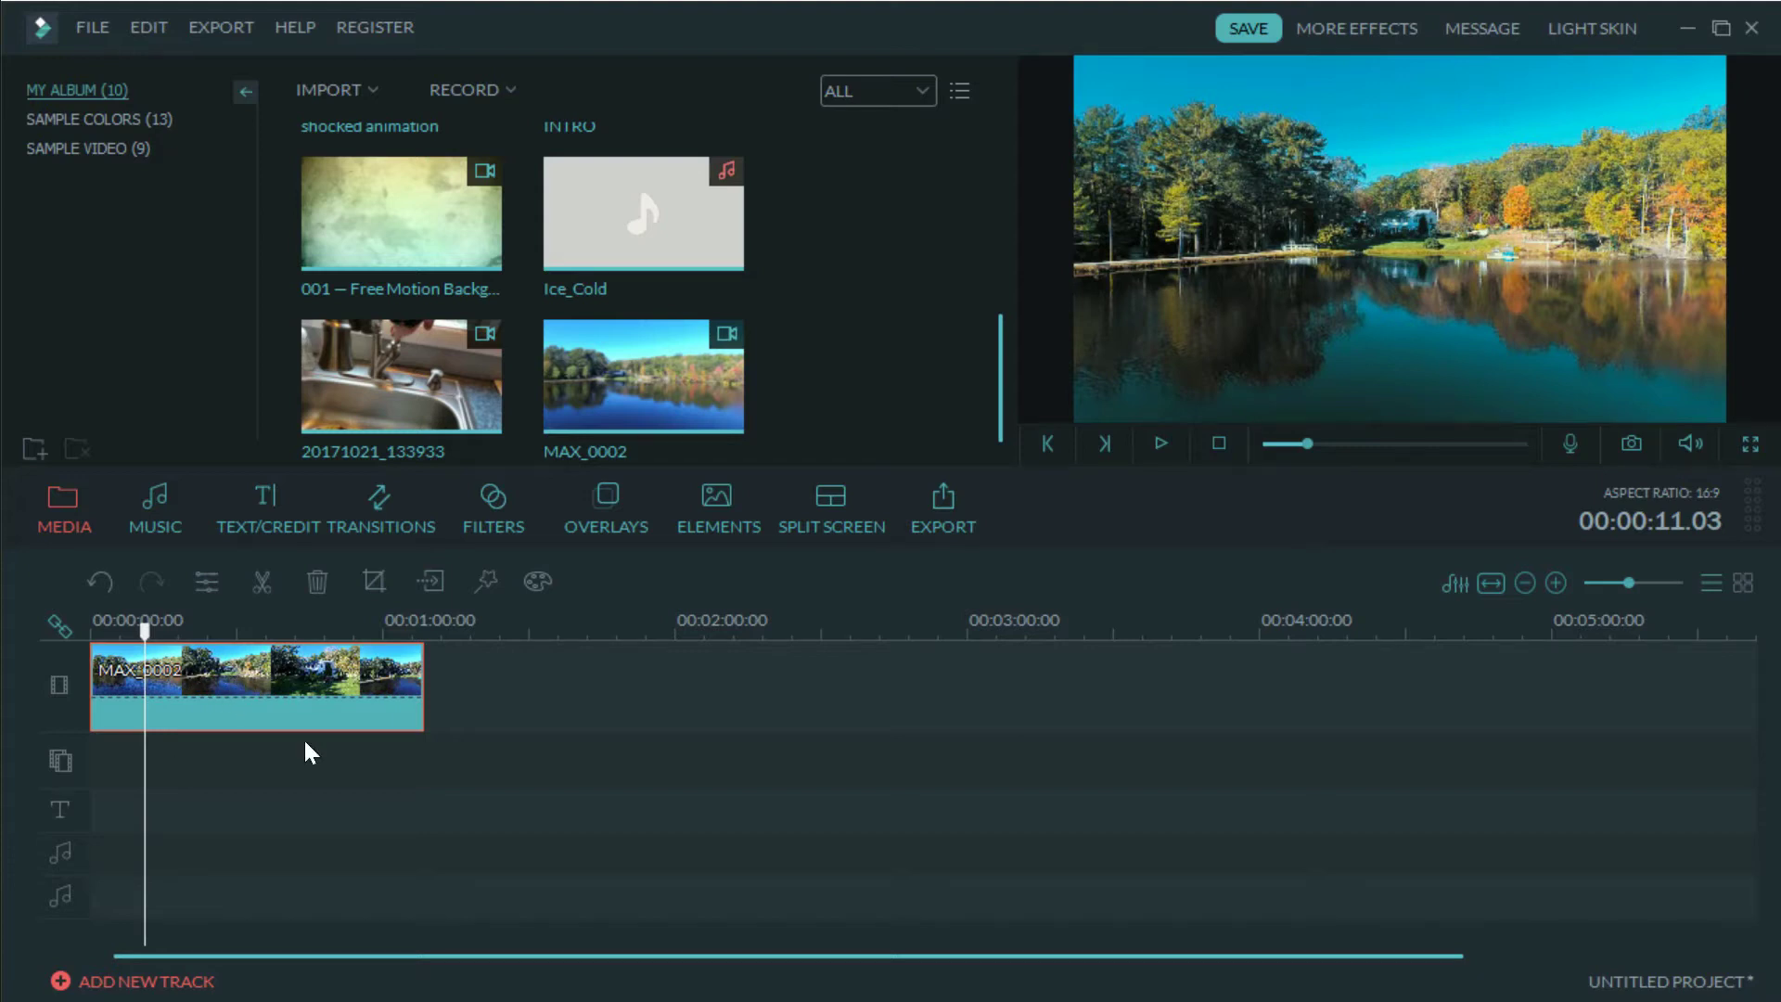
click(264, 582)
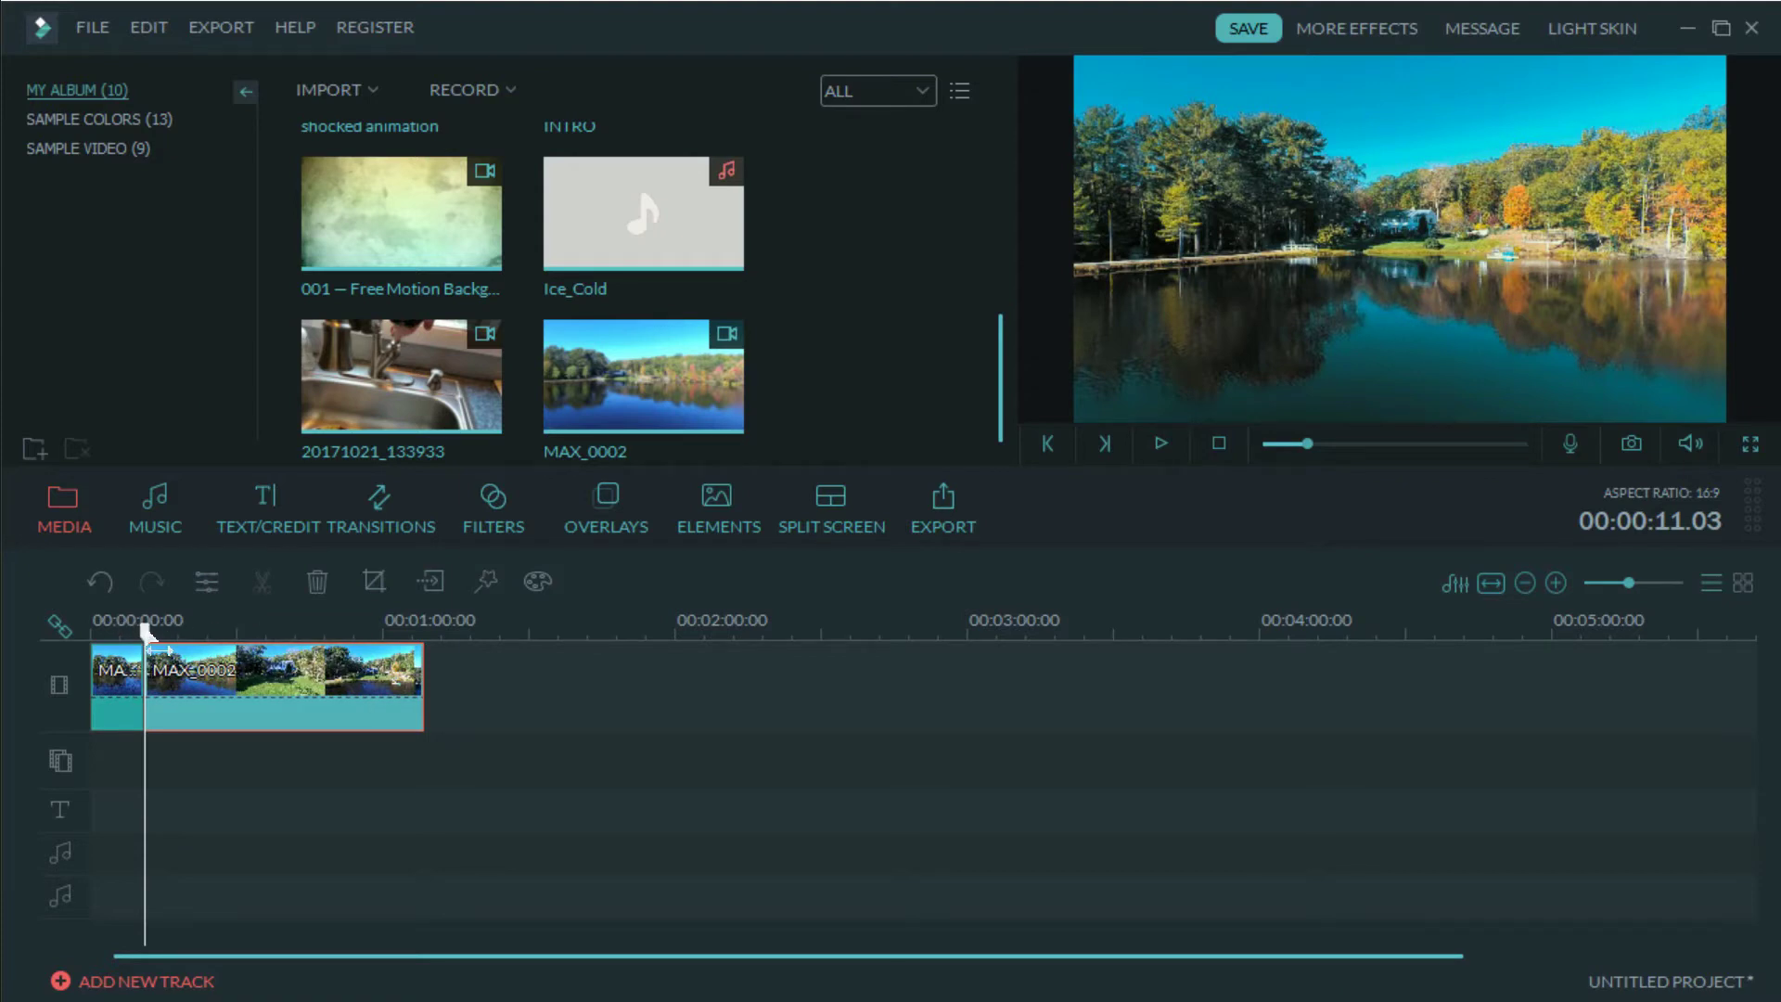
drag(145, 631, 252, 640)
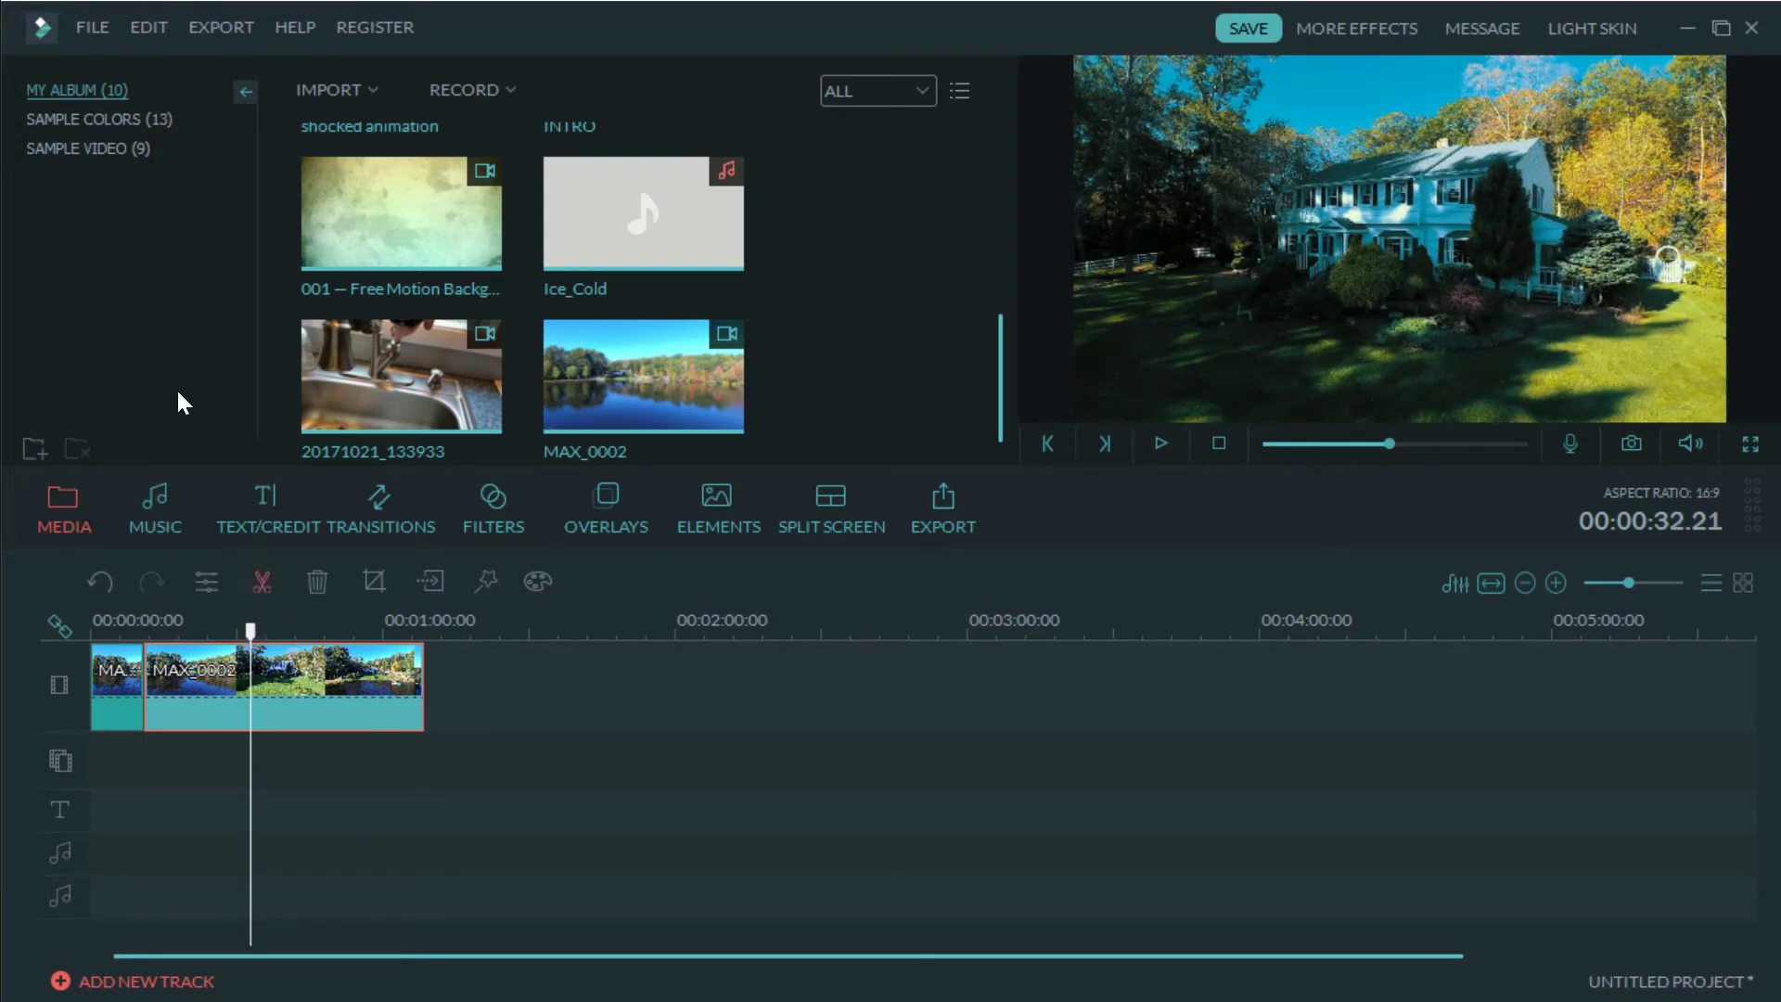
click(261, 582)
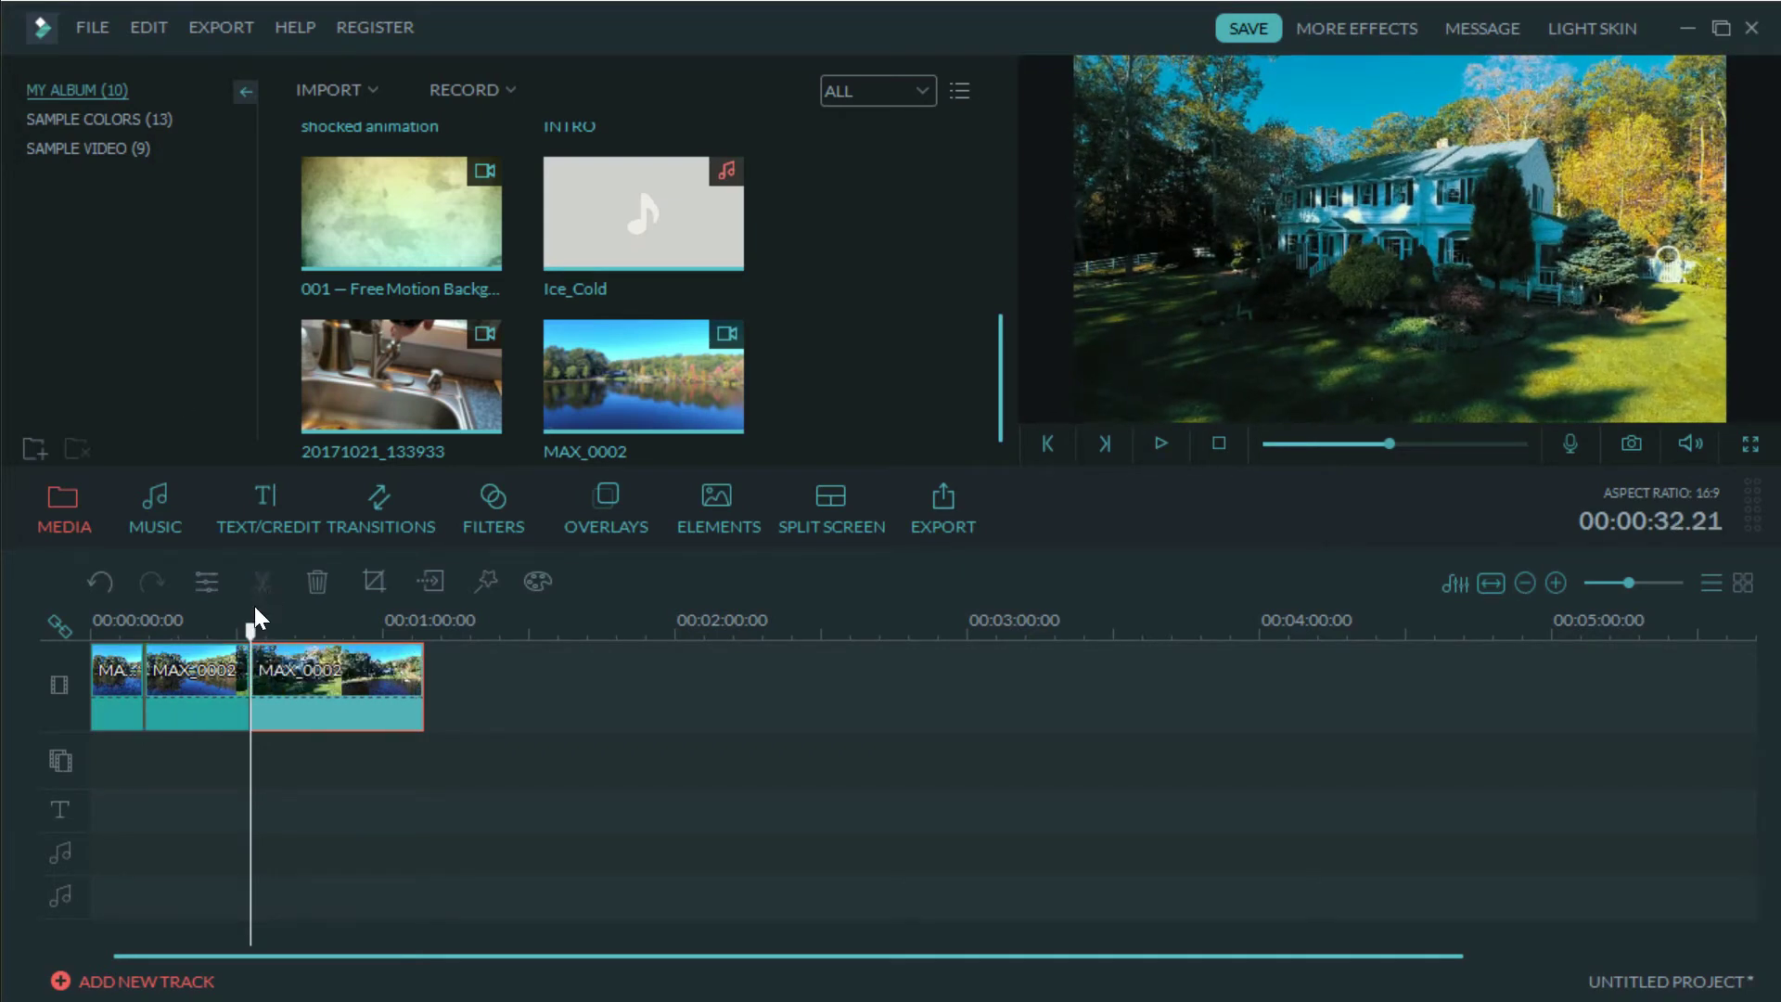
- Set the speed of the middle MAX_0002 segment to 5.00X, preview it briefly and accept the edit settings
right_click(204, 679)
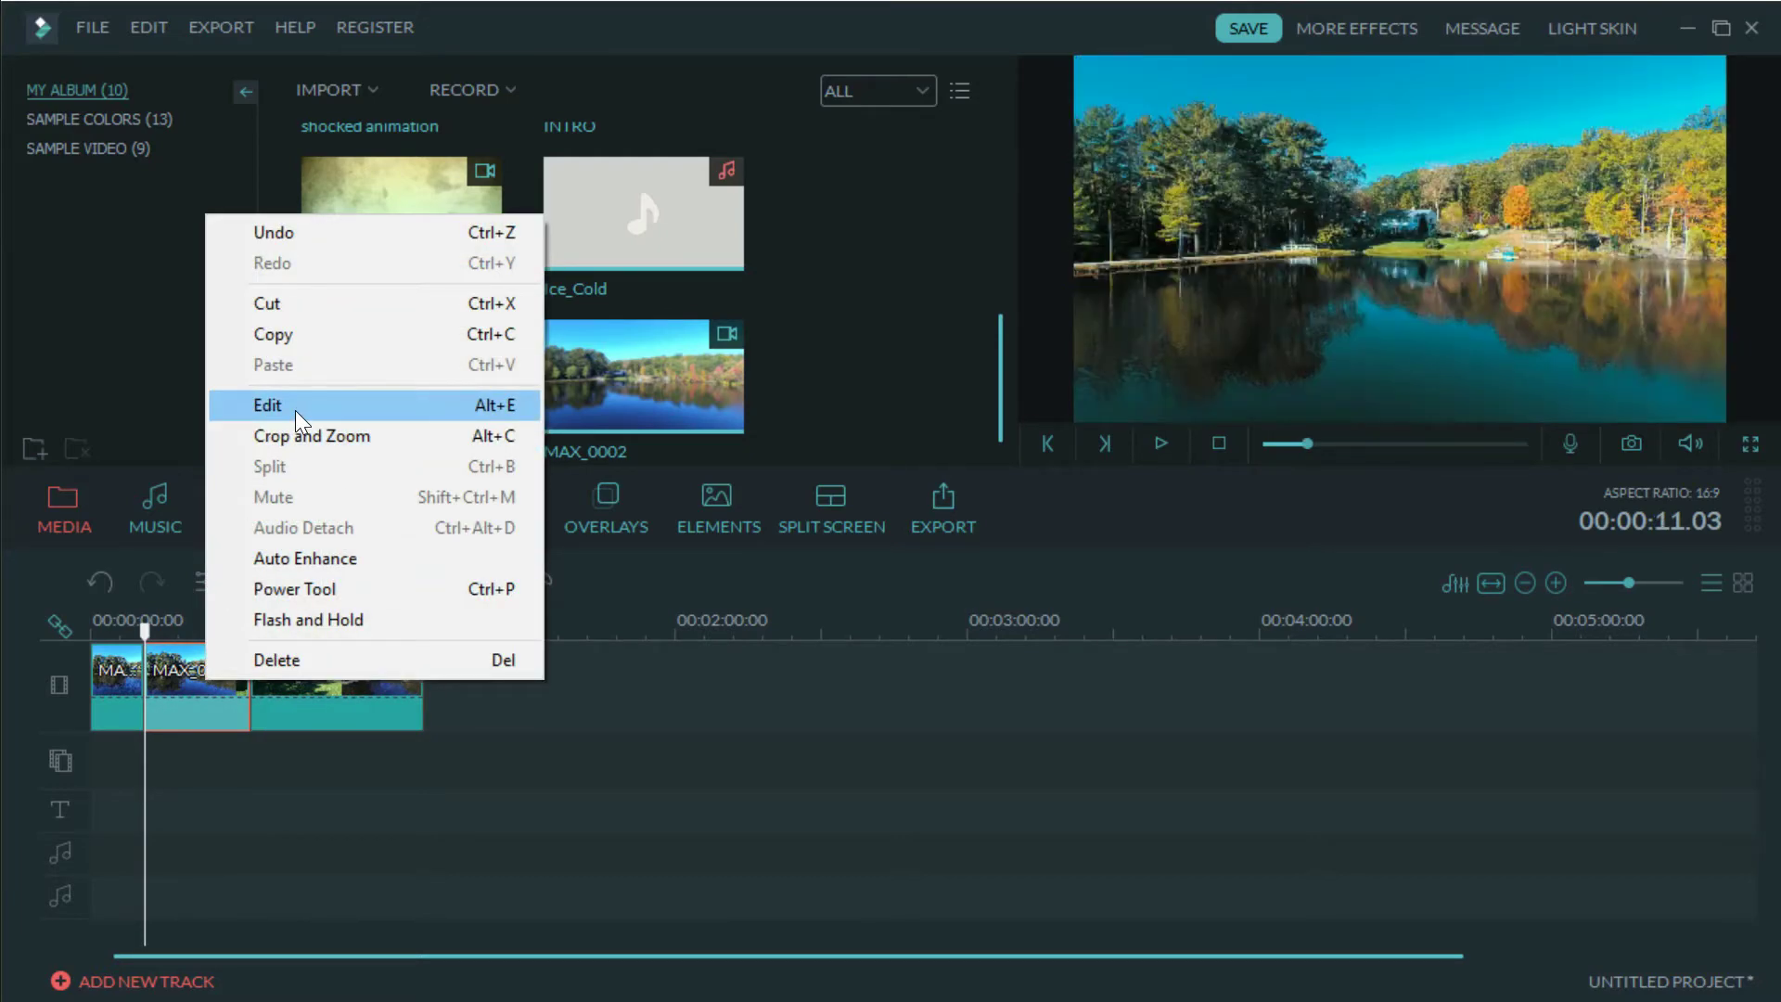
click(295, 410)
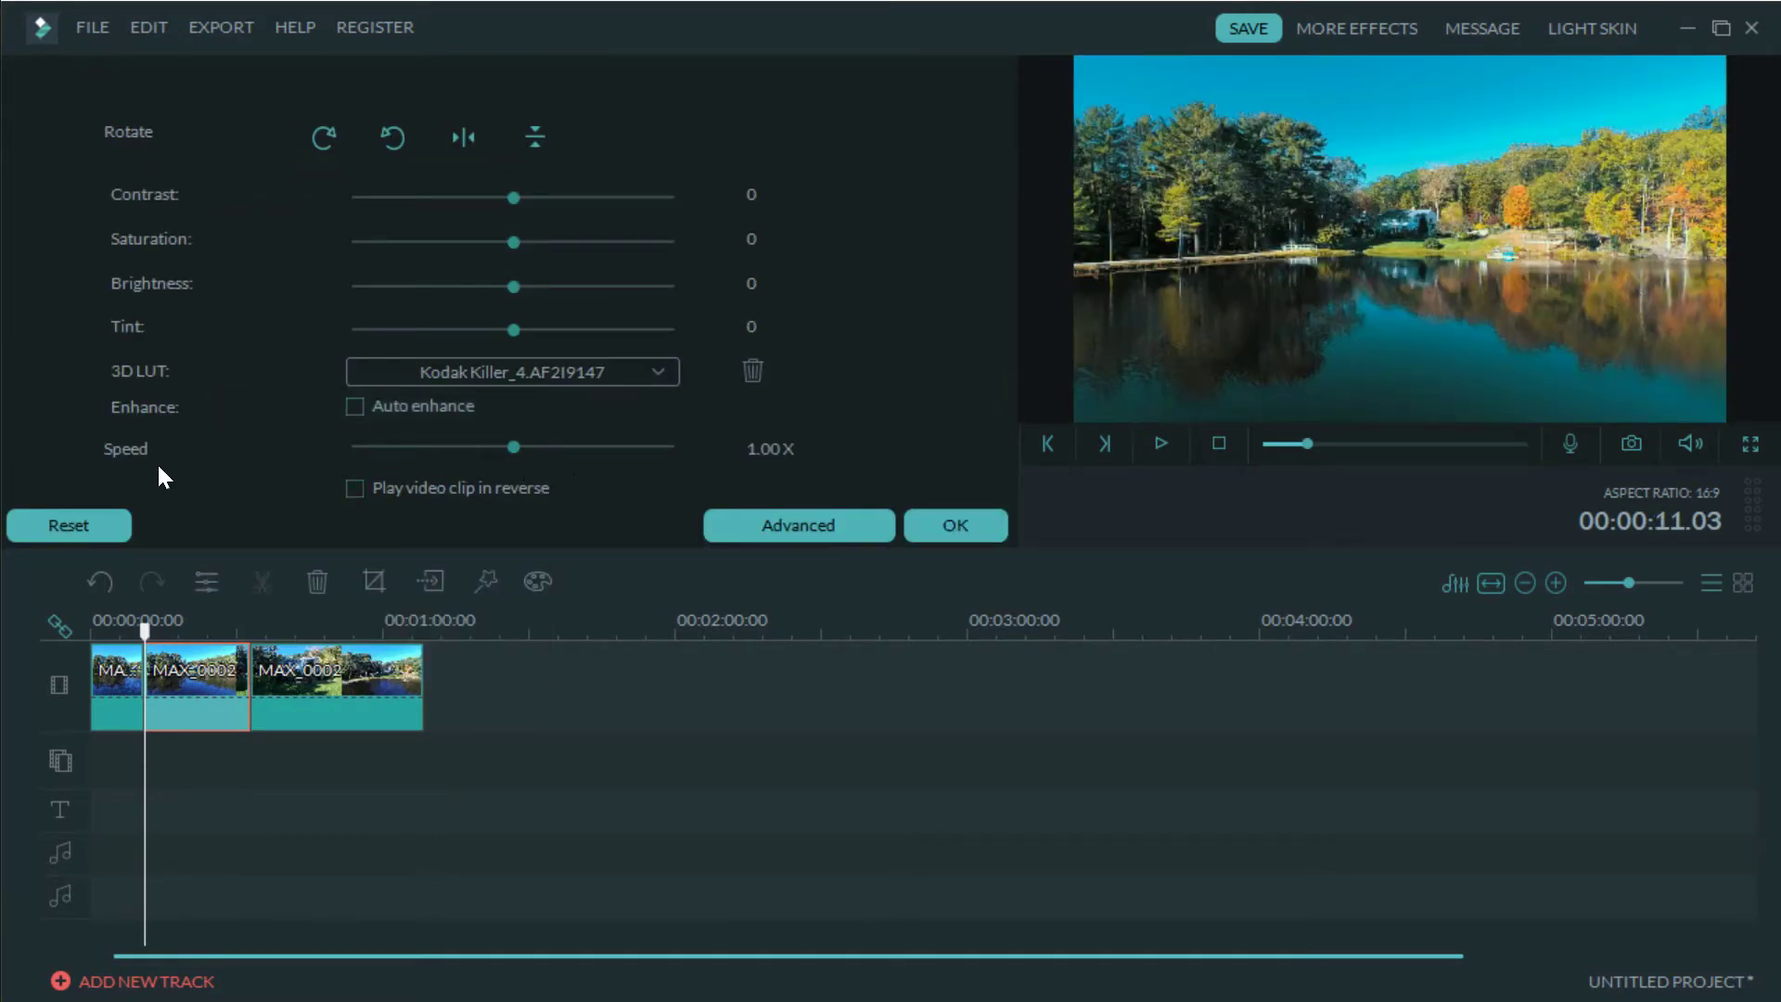
drag(505, 449, 387, 458)
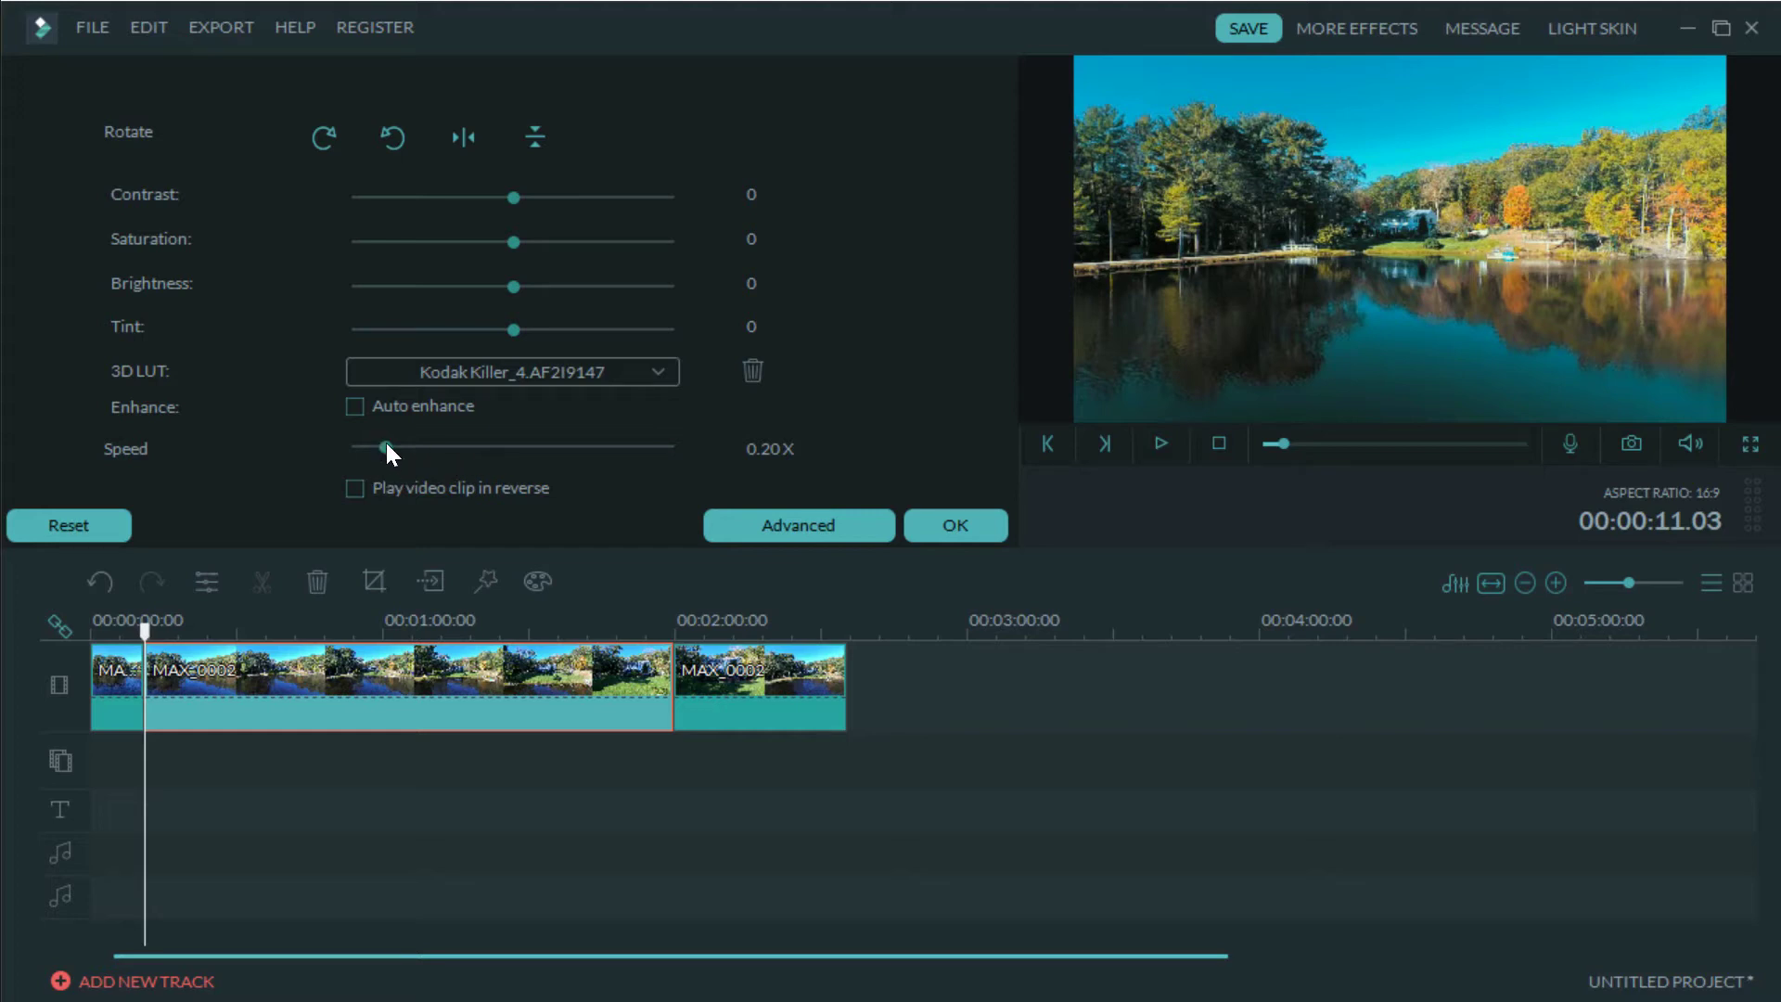
drag(414, 447, 632, 440)
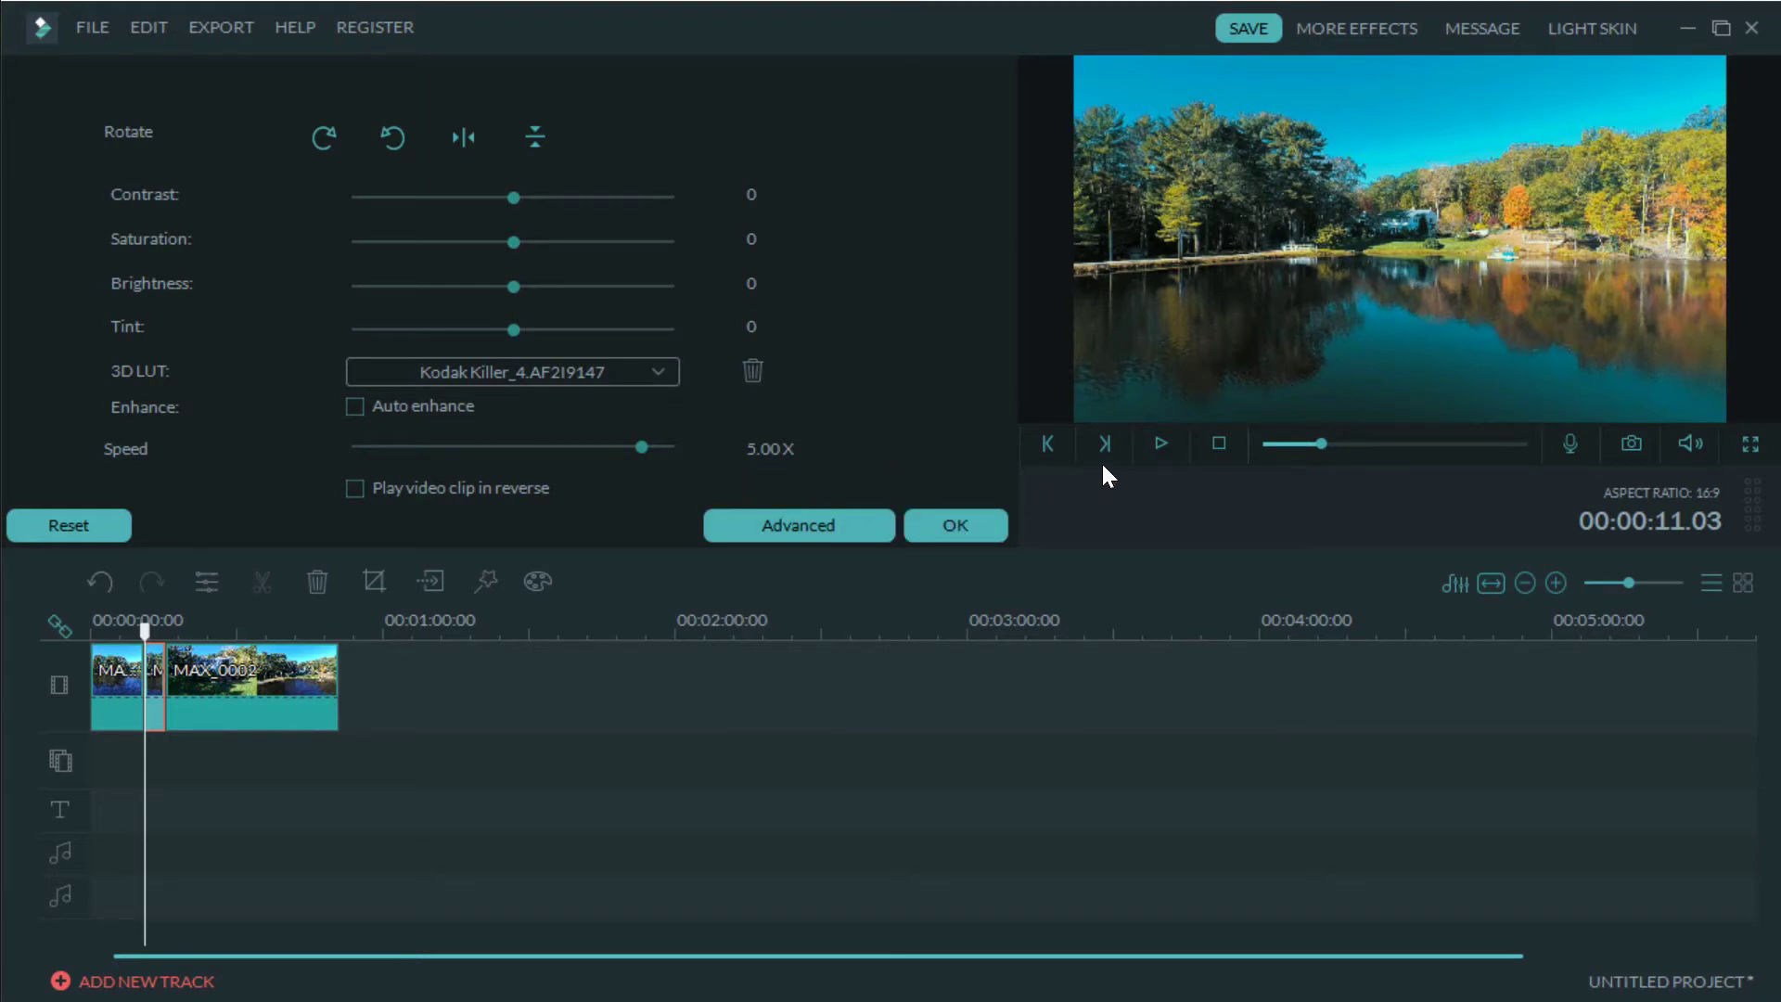
click(1163, 444)
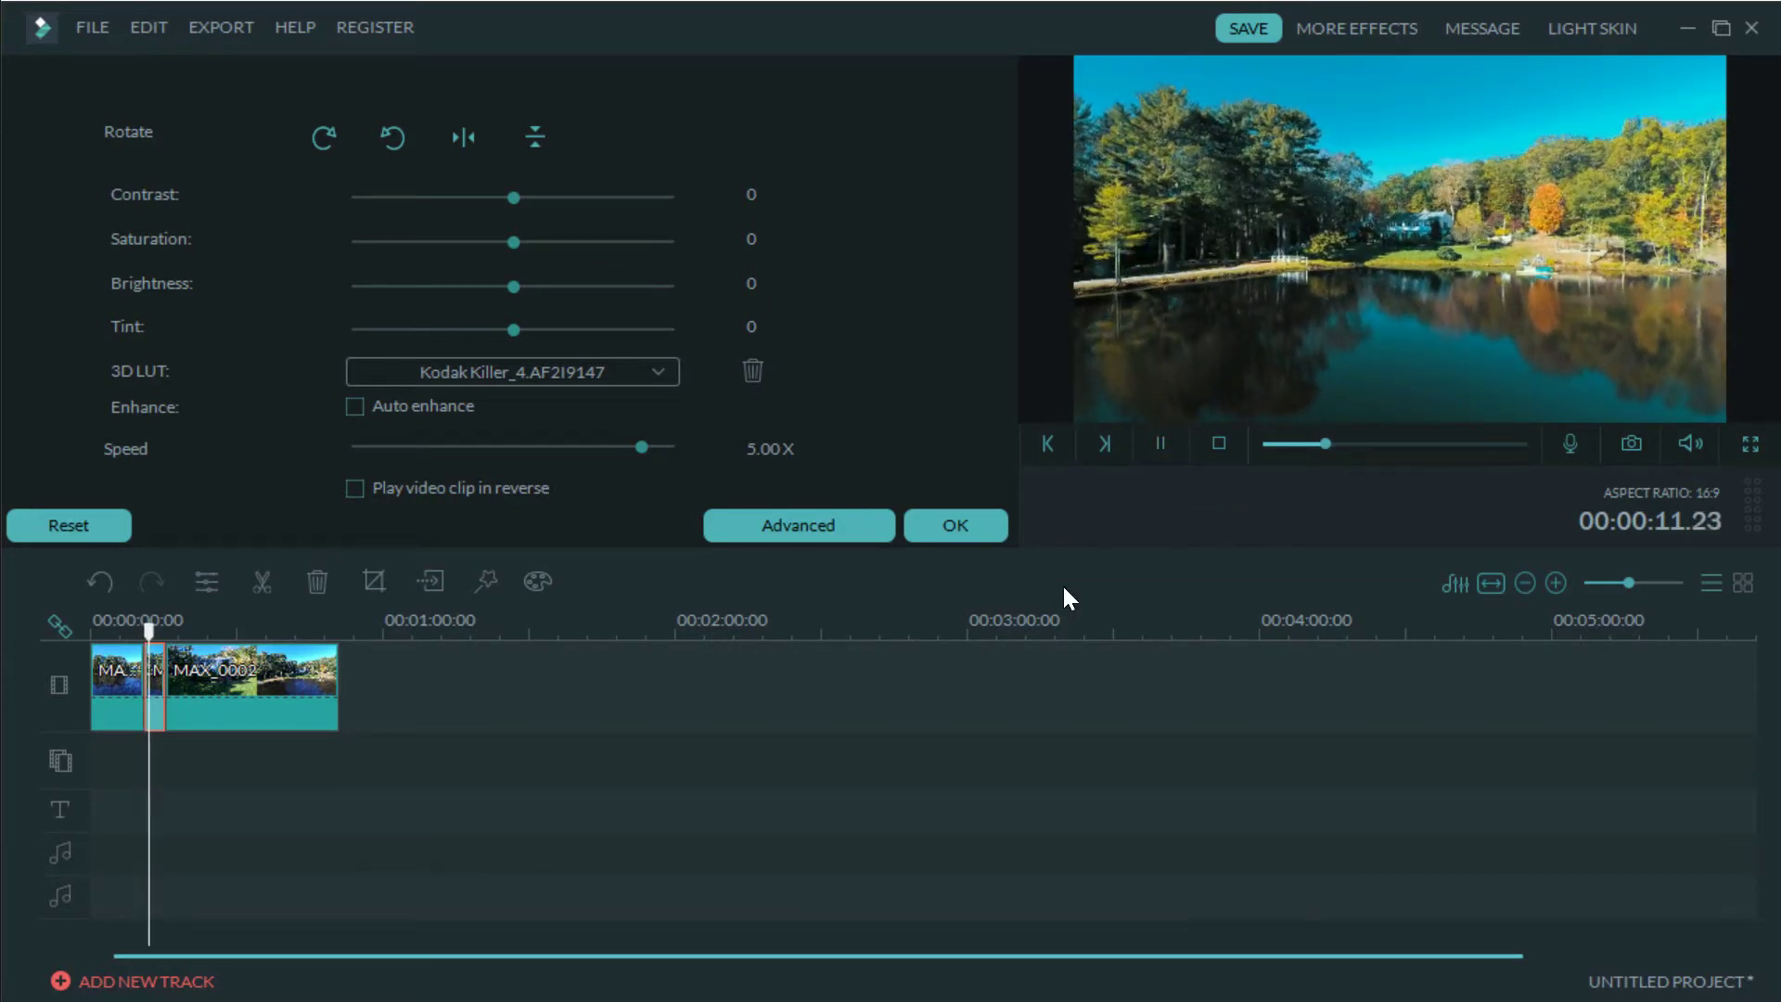
click(1172, 445)
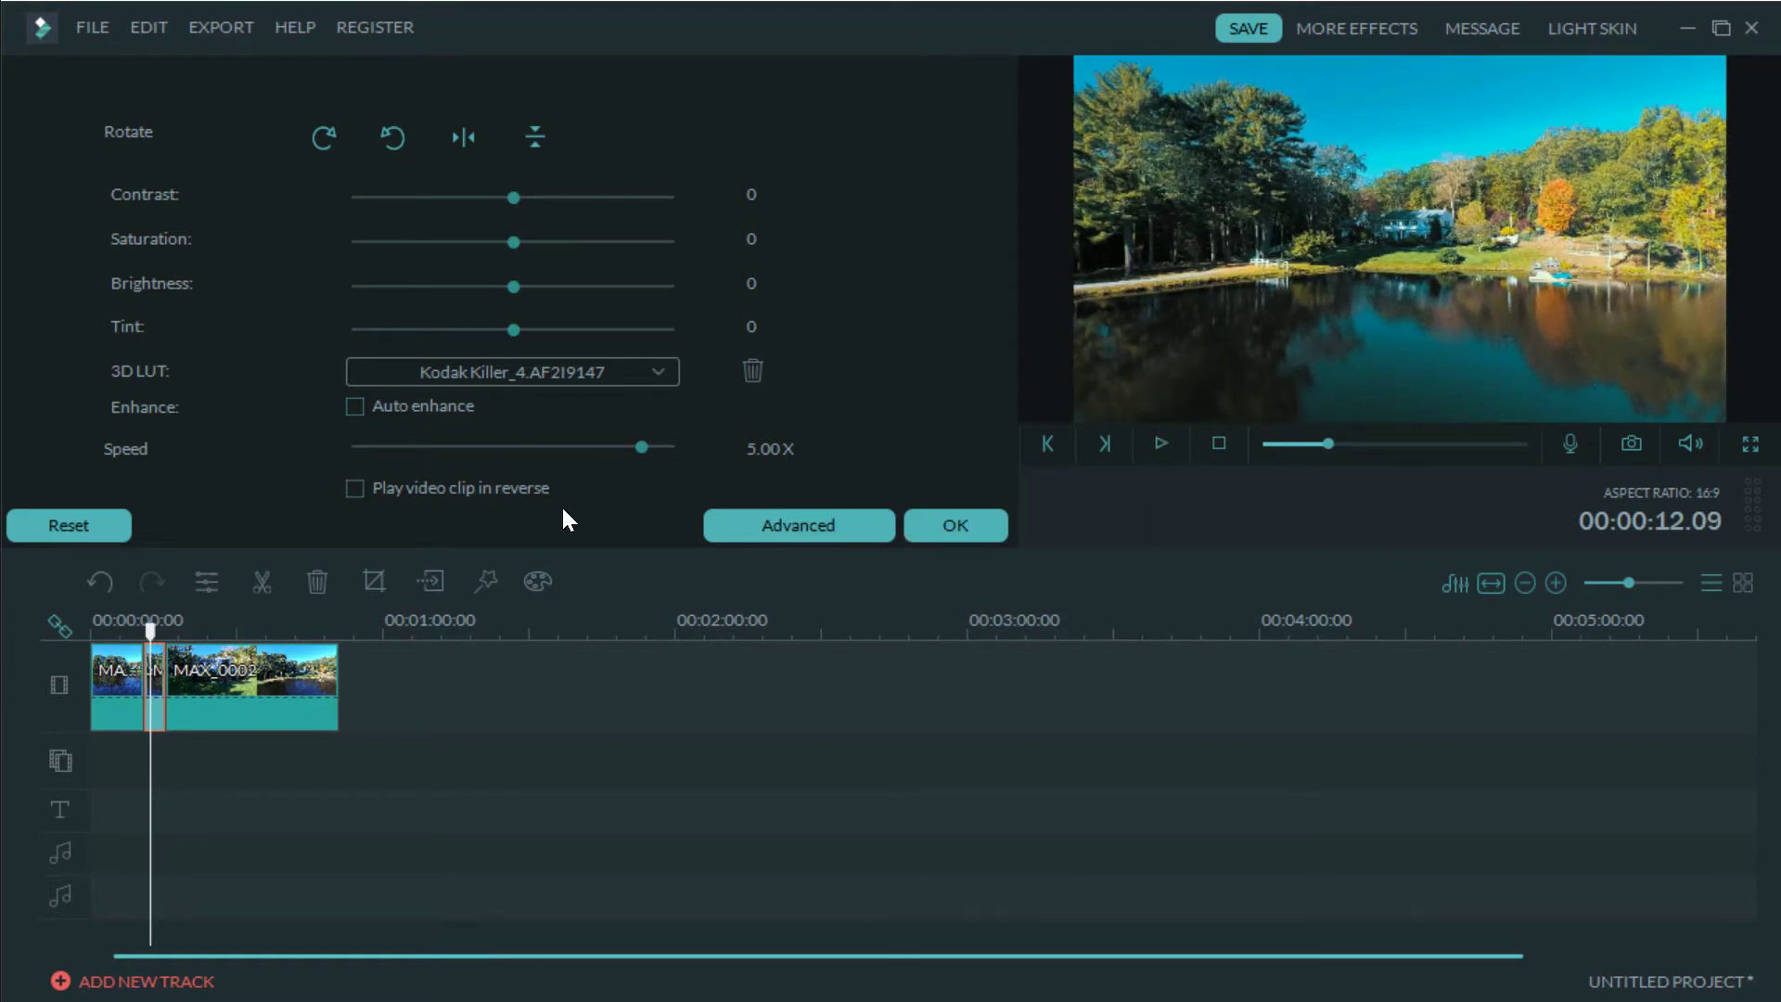
click(985, 533)
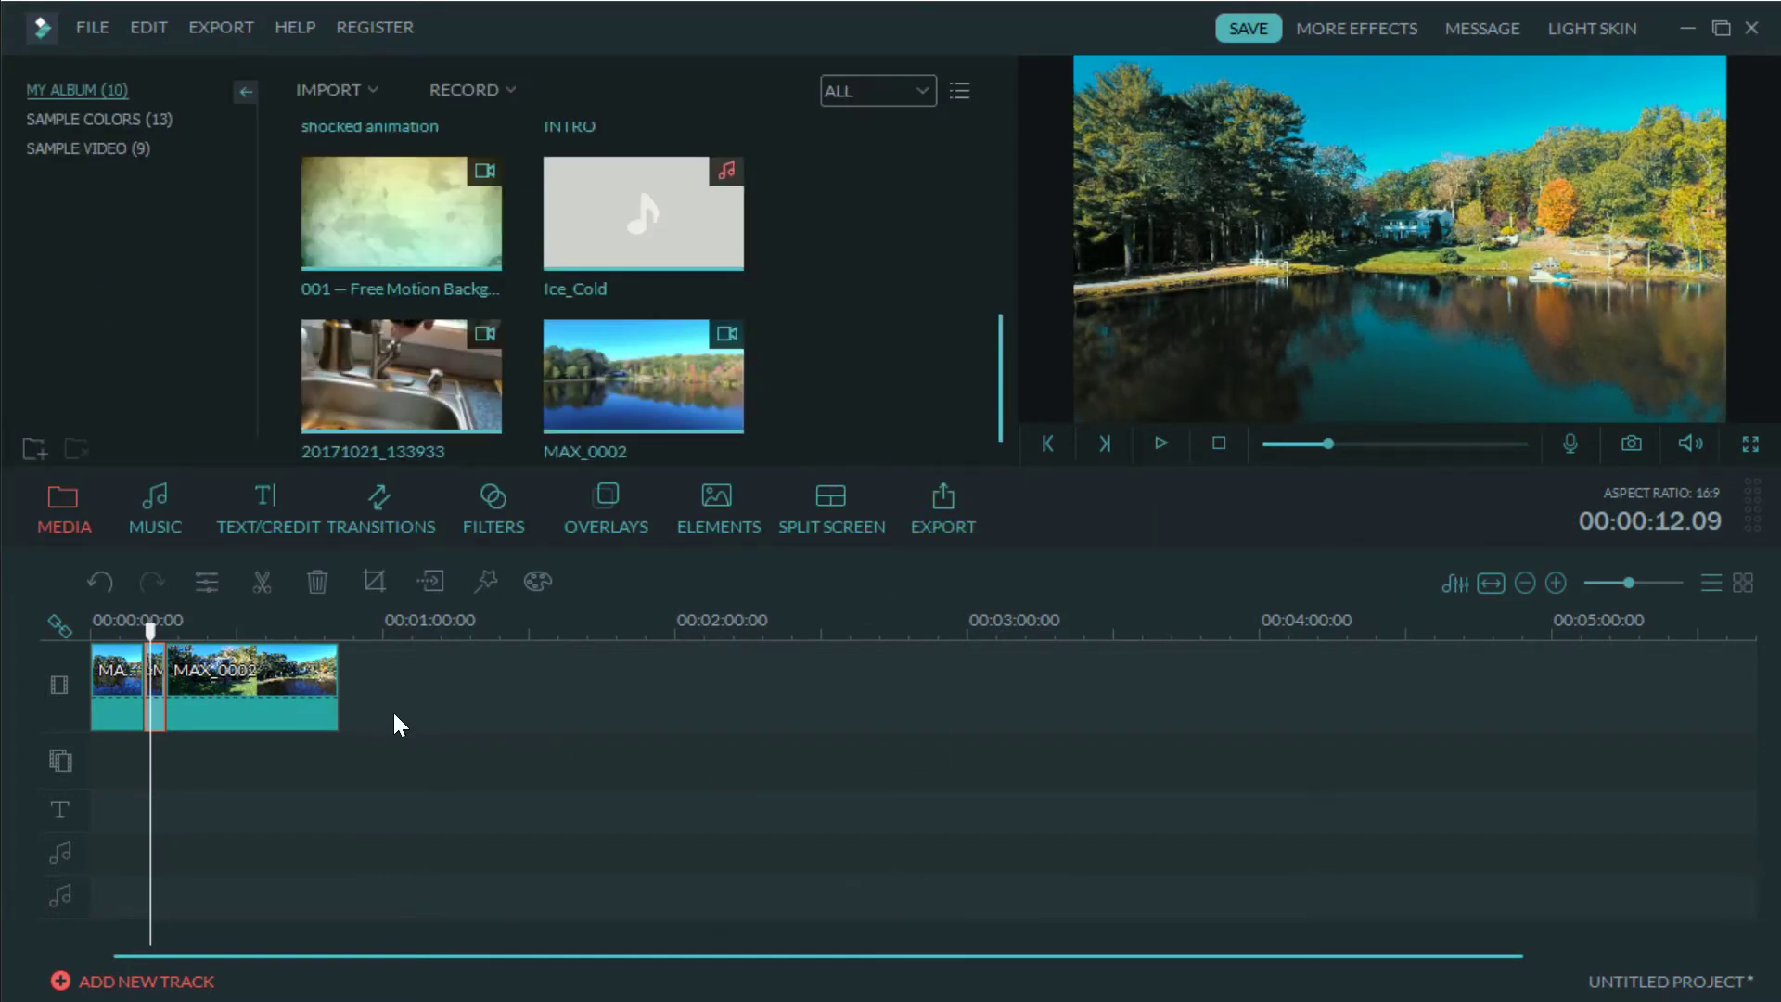
- Split the last MAX_0002 segment at 00:00:25.17 and again at 00:00:42.14
drag(153, 631, 226, 631)
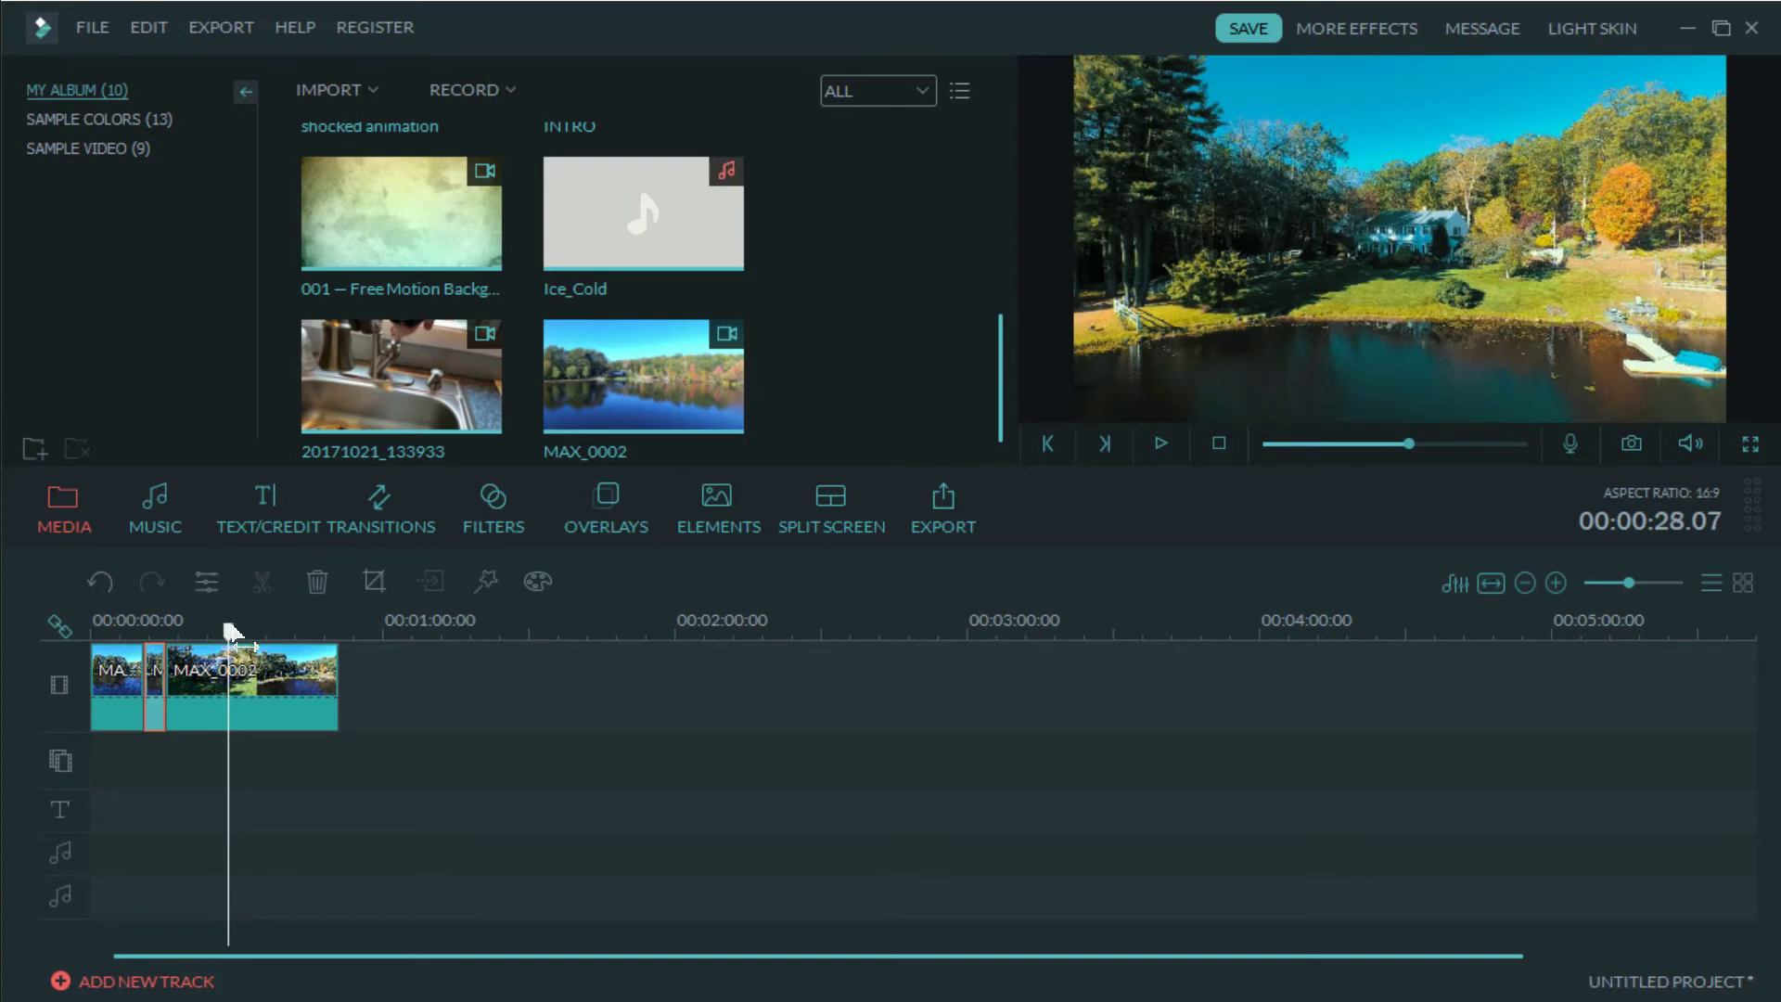
drag(228, 630, 218, 632)
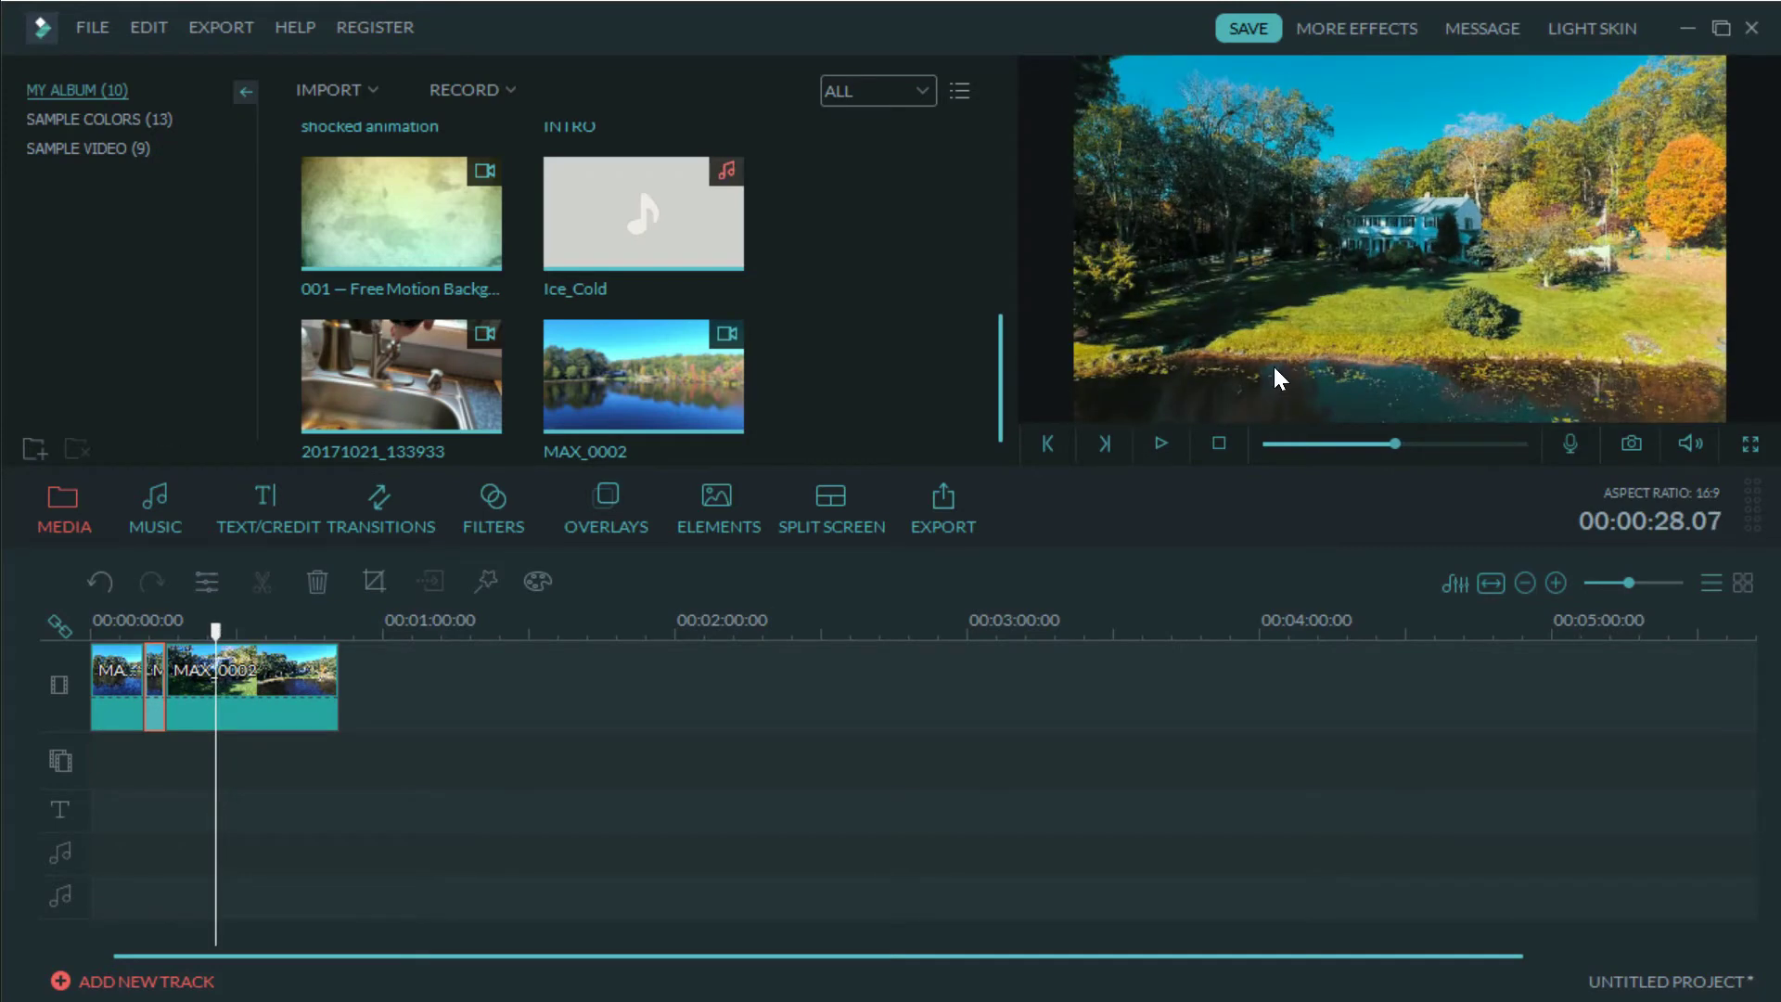
click(246, 687)
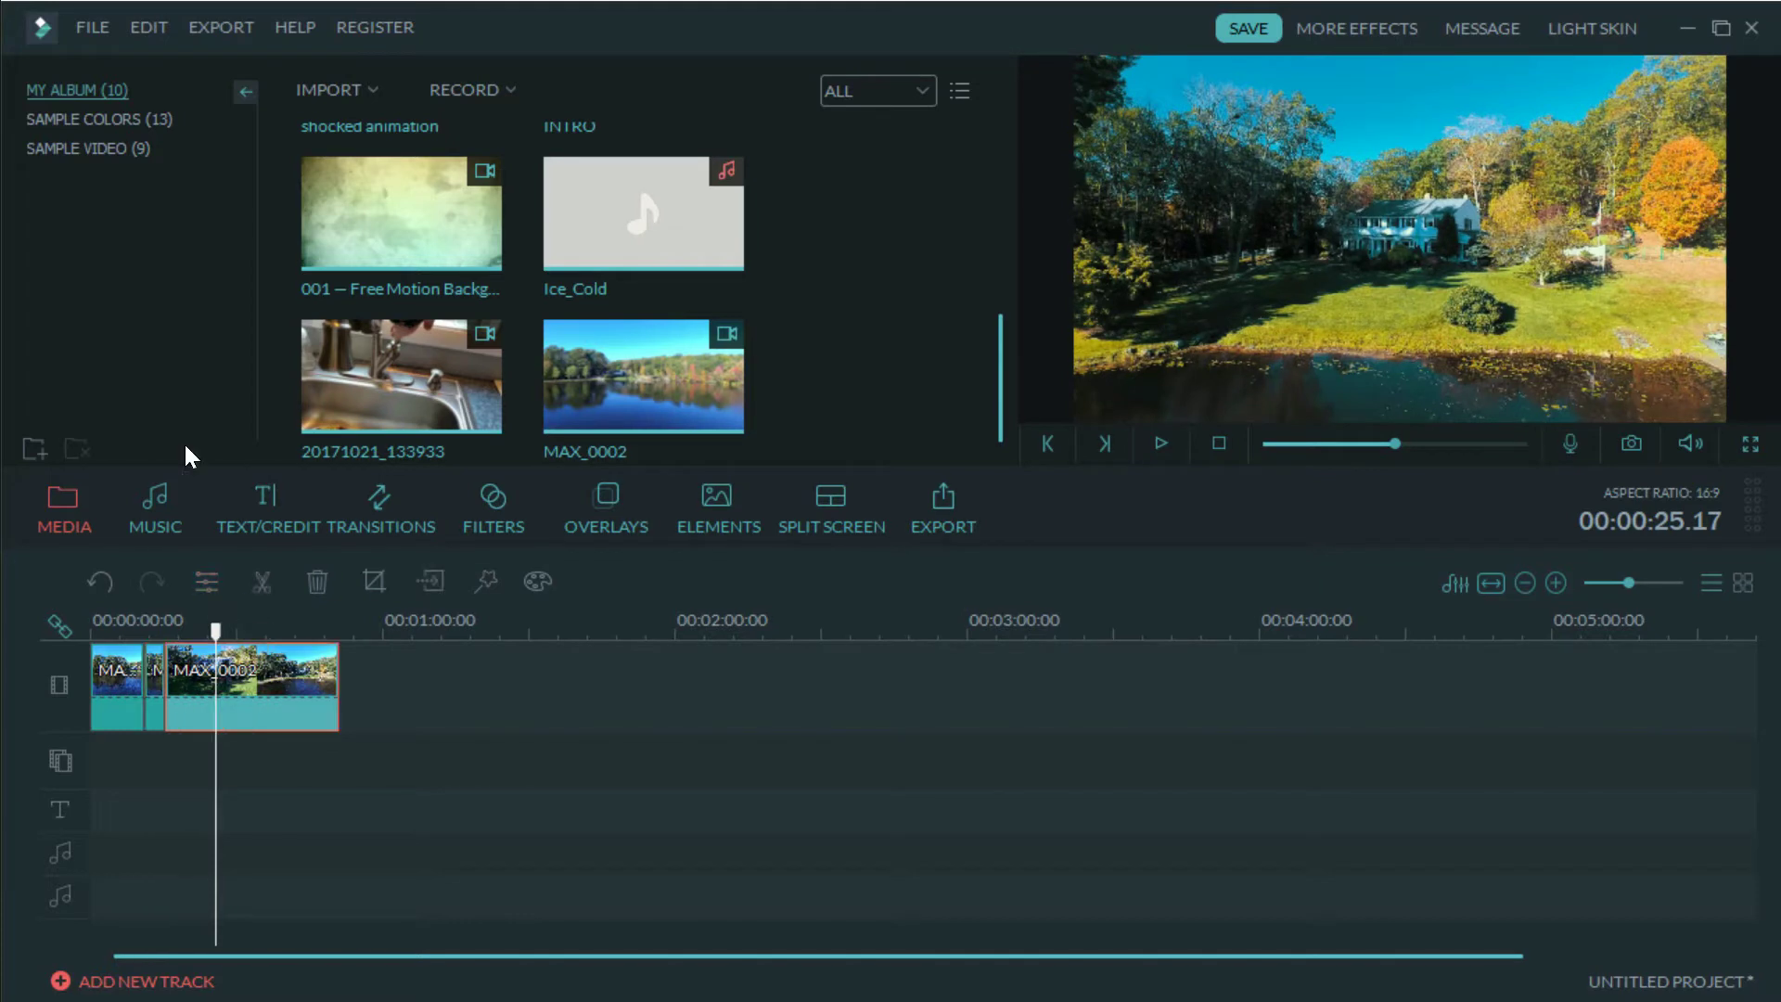
click(260, 581)
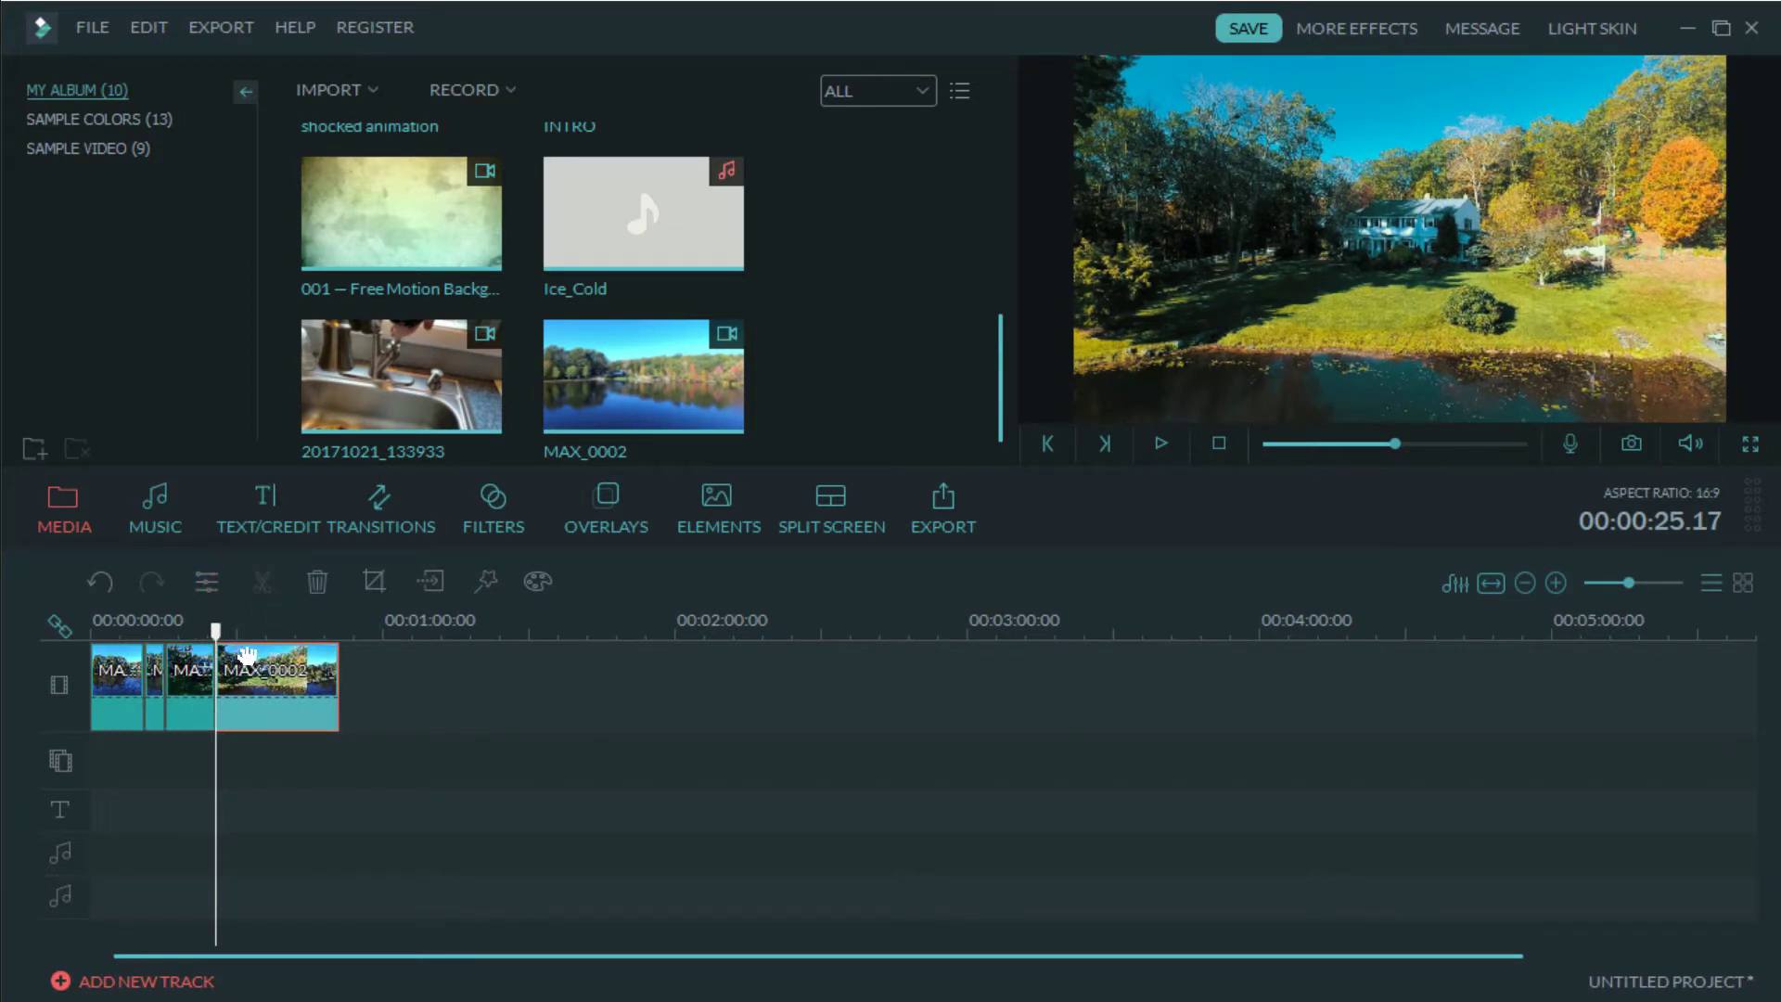
drag(215, 628, 295, 630)
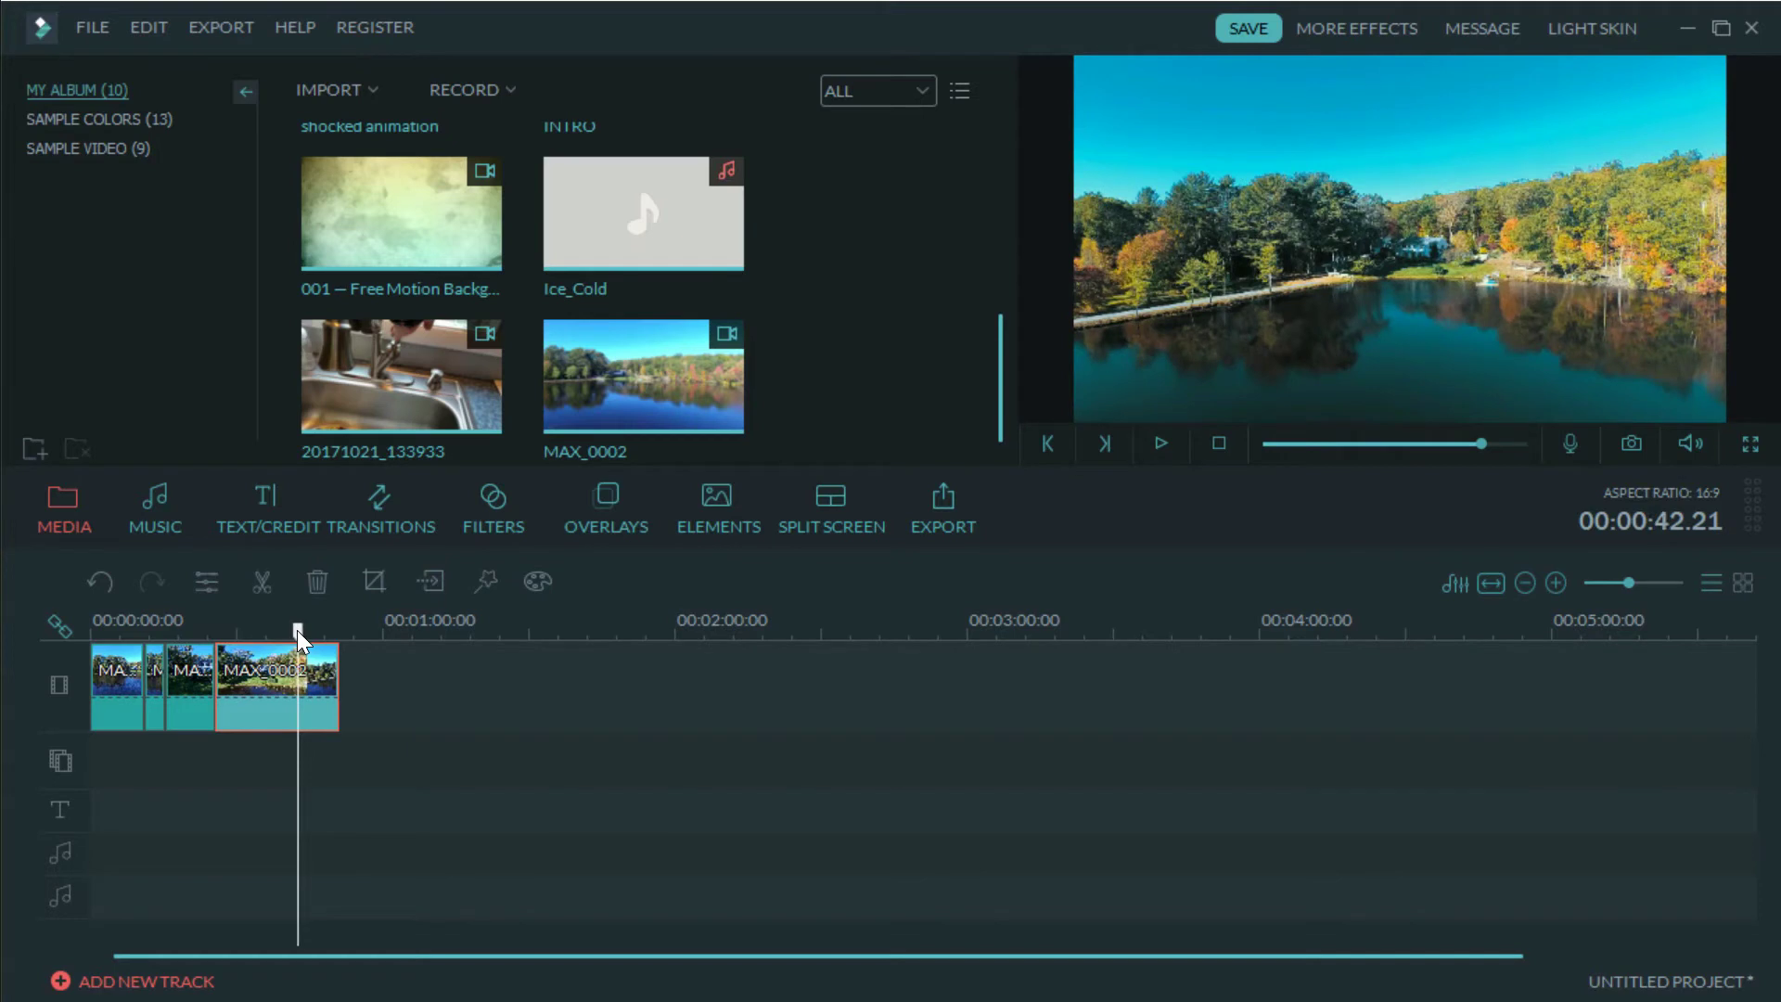
click(261, 581)
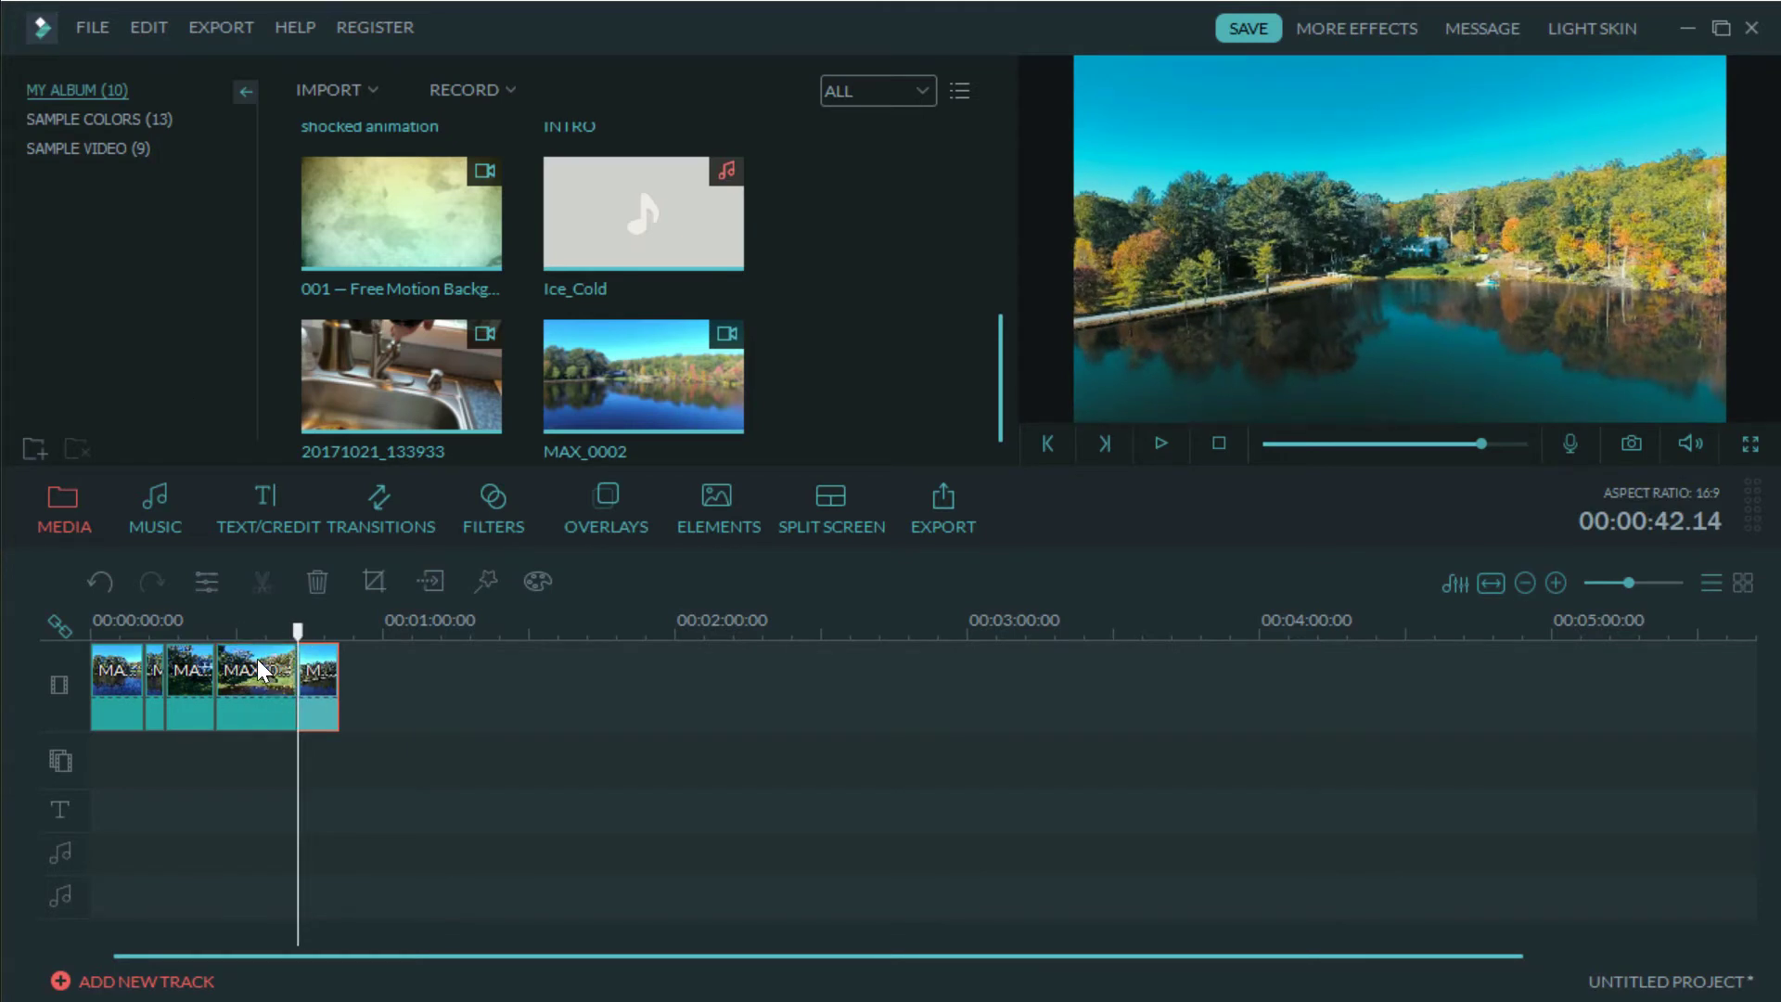
- Set the speed of the segment starting at 00:00:25.17 to 5.00X and accept the edit settings
right_click(258, 659)
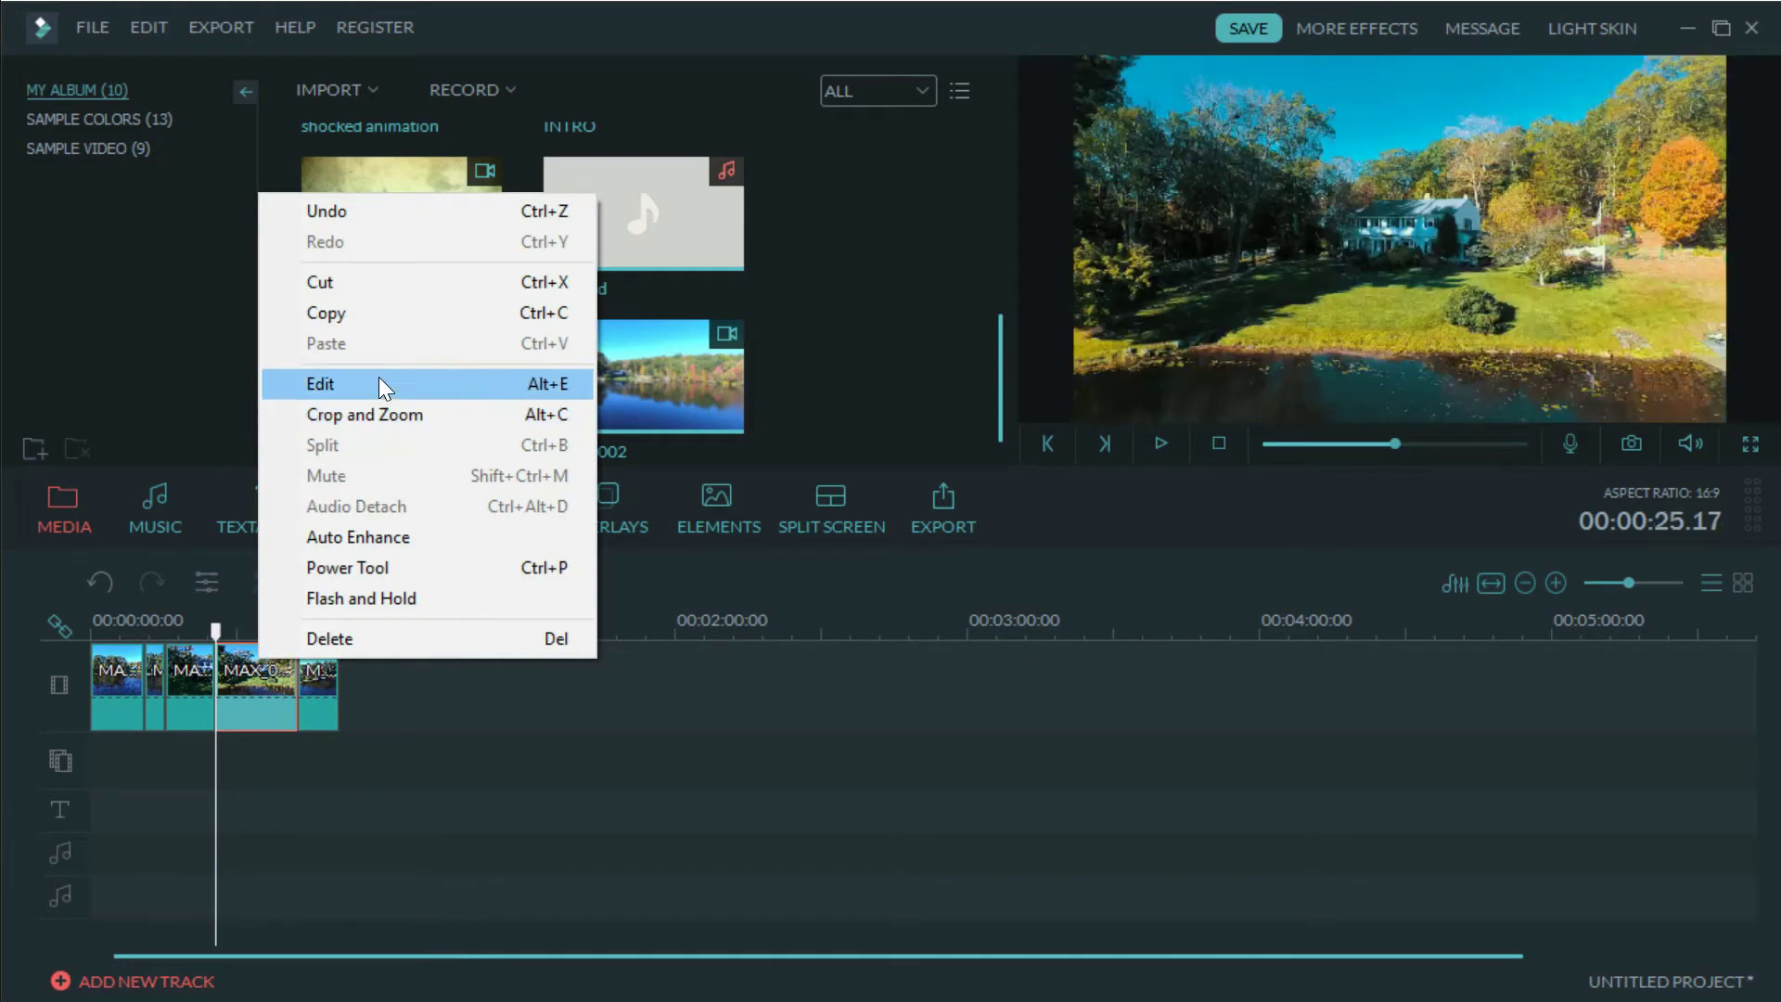
click(379, 380)
click(620, 448)
click(641, 448)
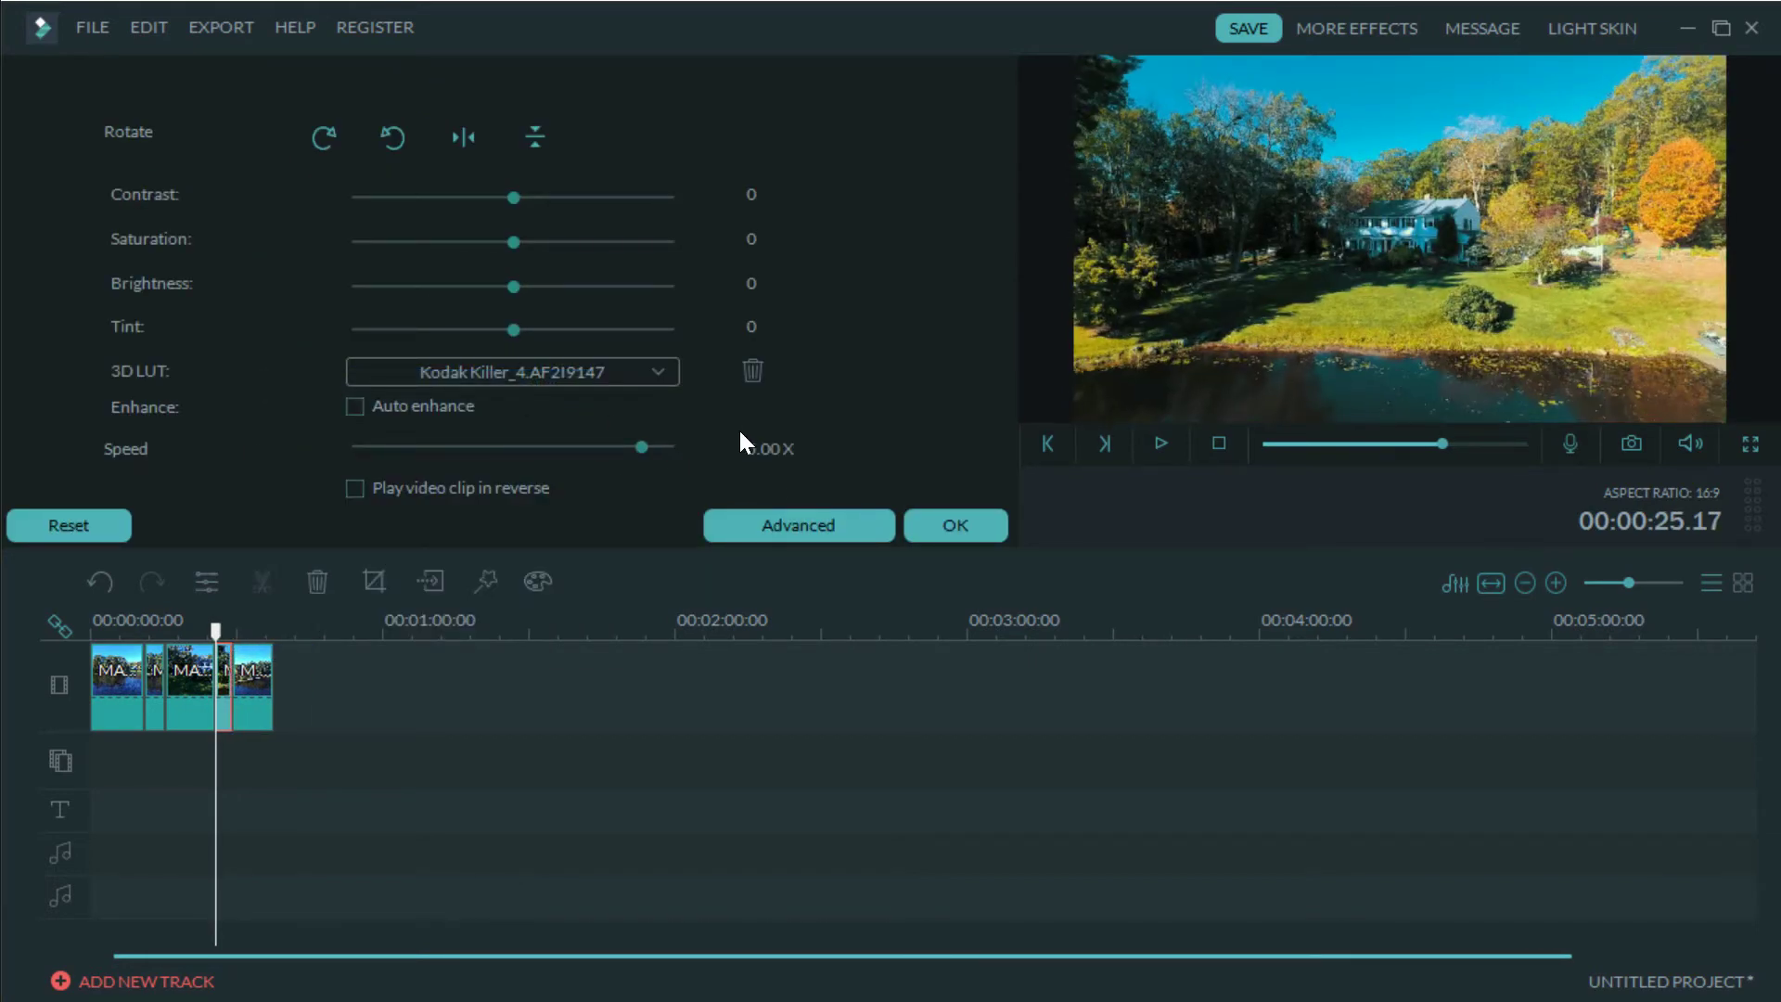
click(938, 525)
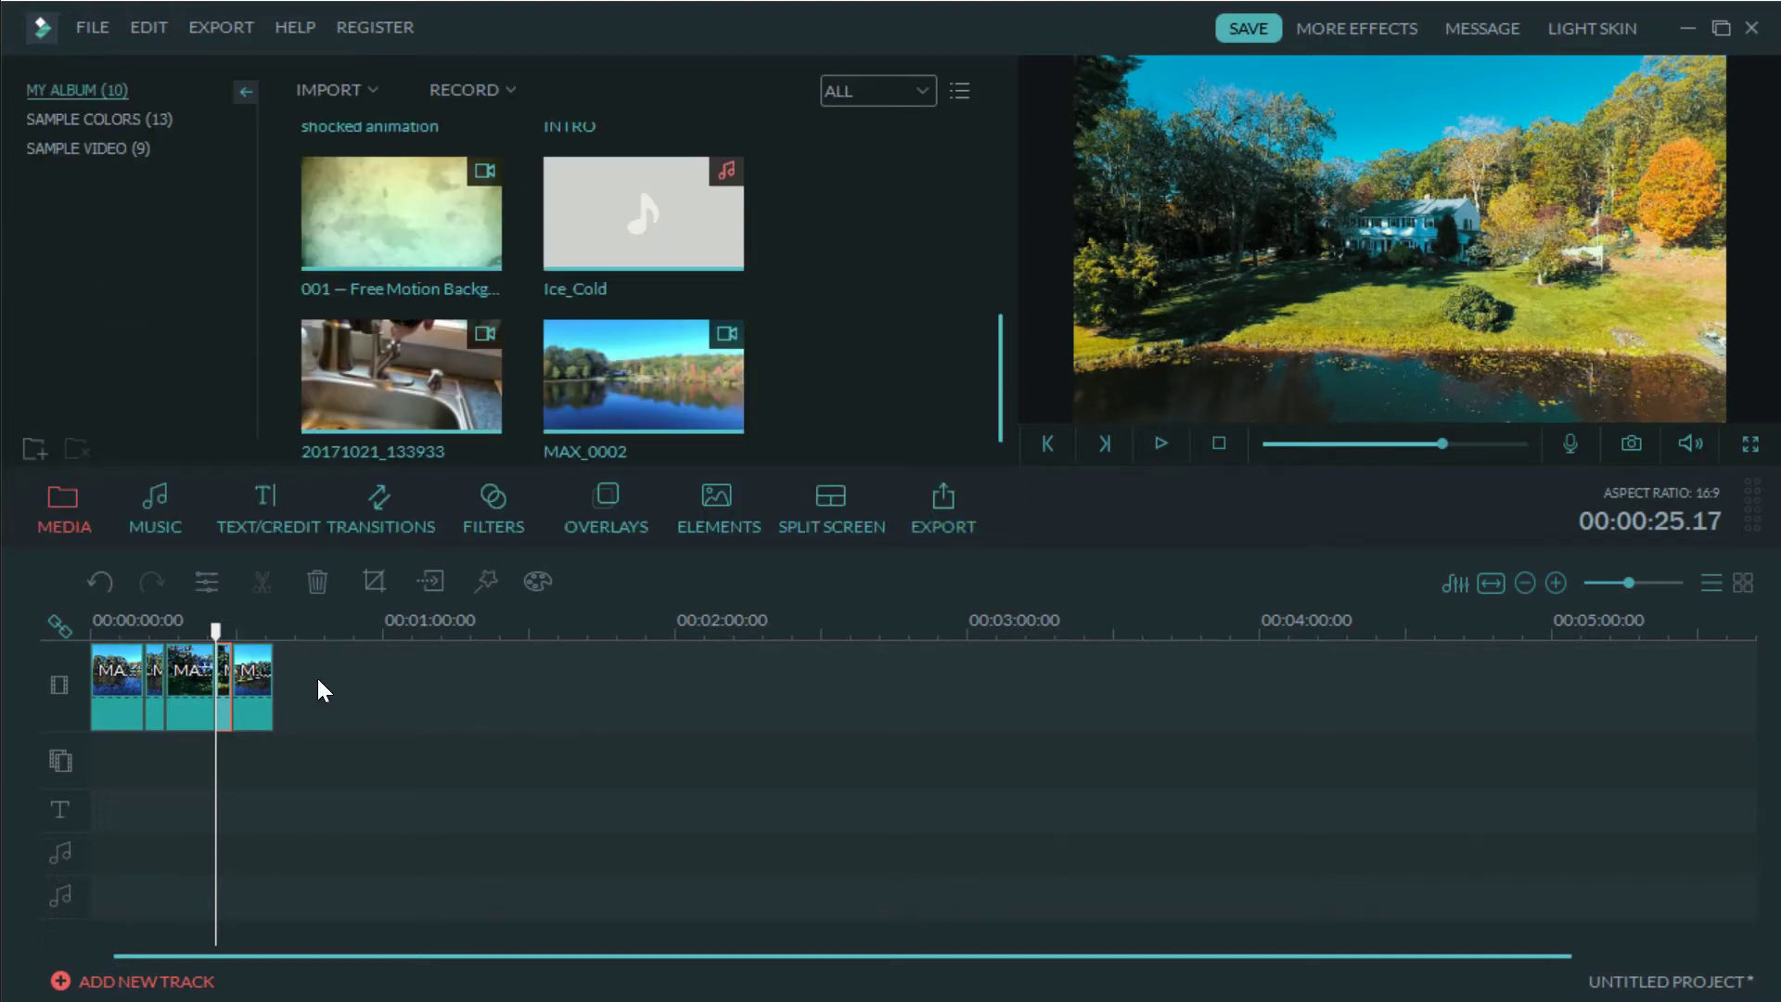
- Split the final MAX_0002 segment at 00:00:35.03 and delete the leftover tail
click(258, 692)
drag(232, 632, 247, 634)
drag(252, 637, 260, 638)
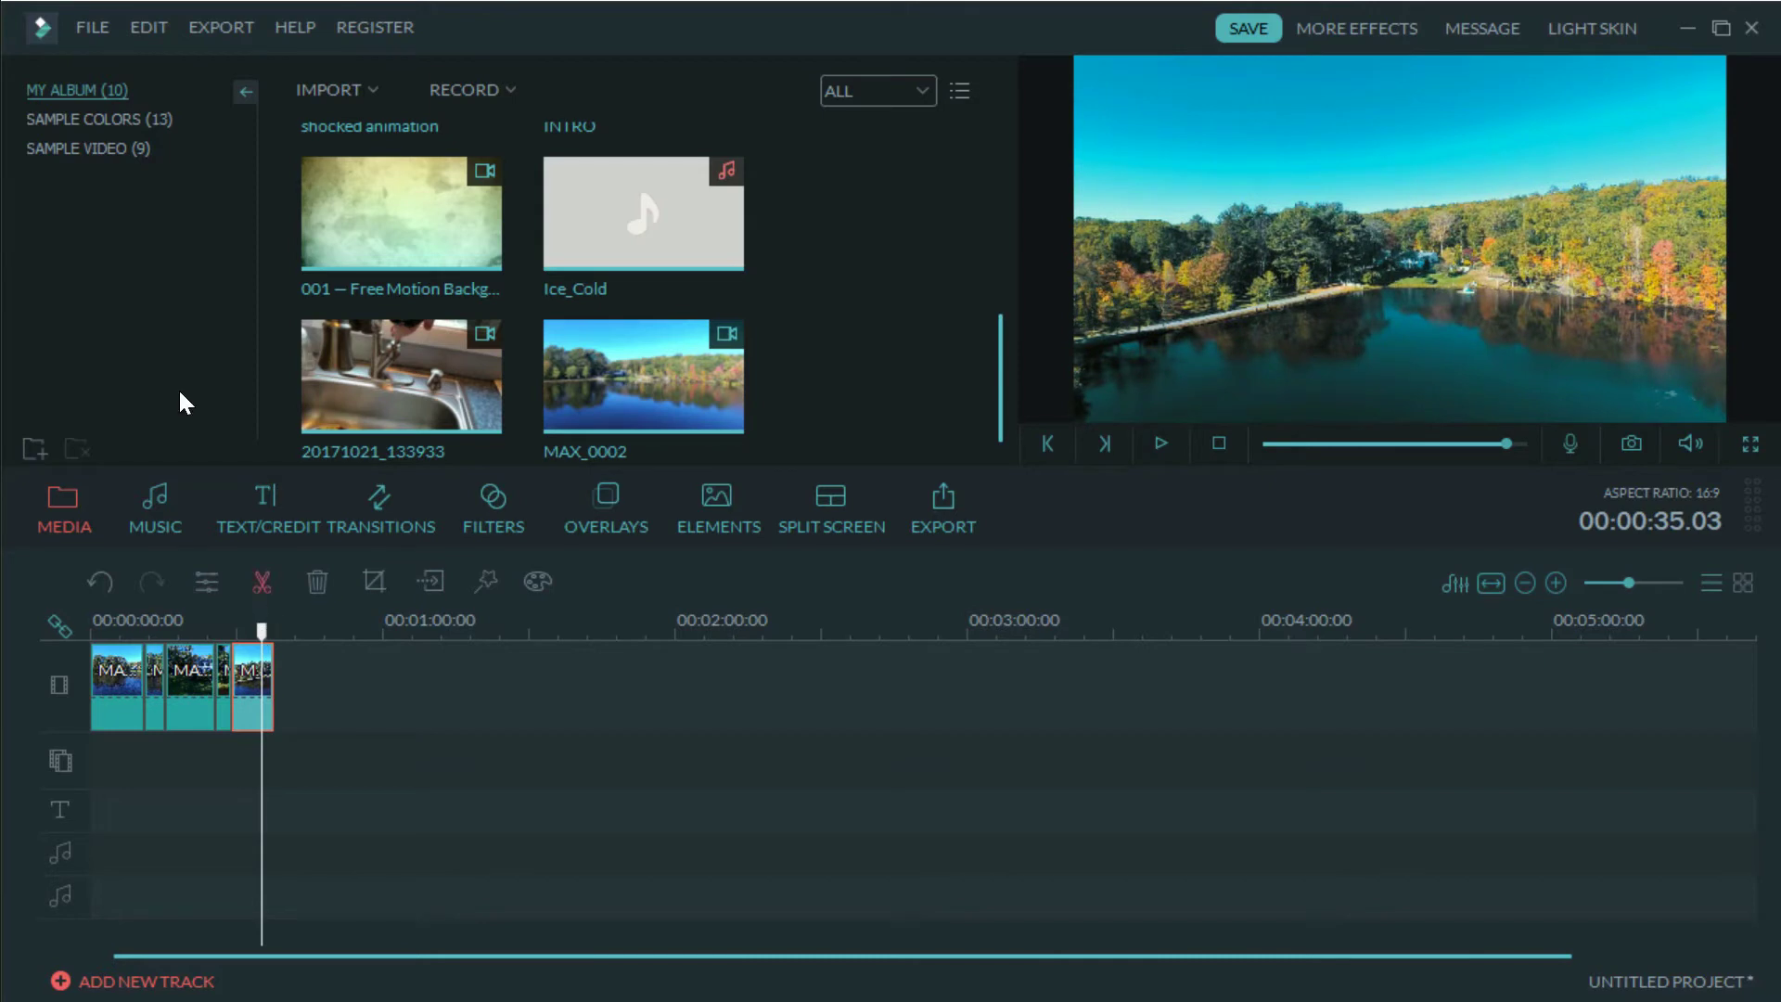
click(263, 581)
right_click(273, 683)
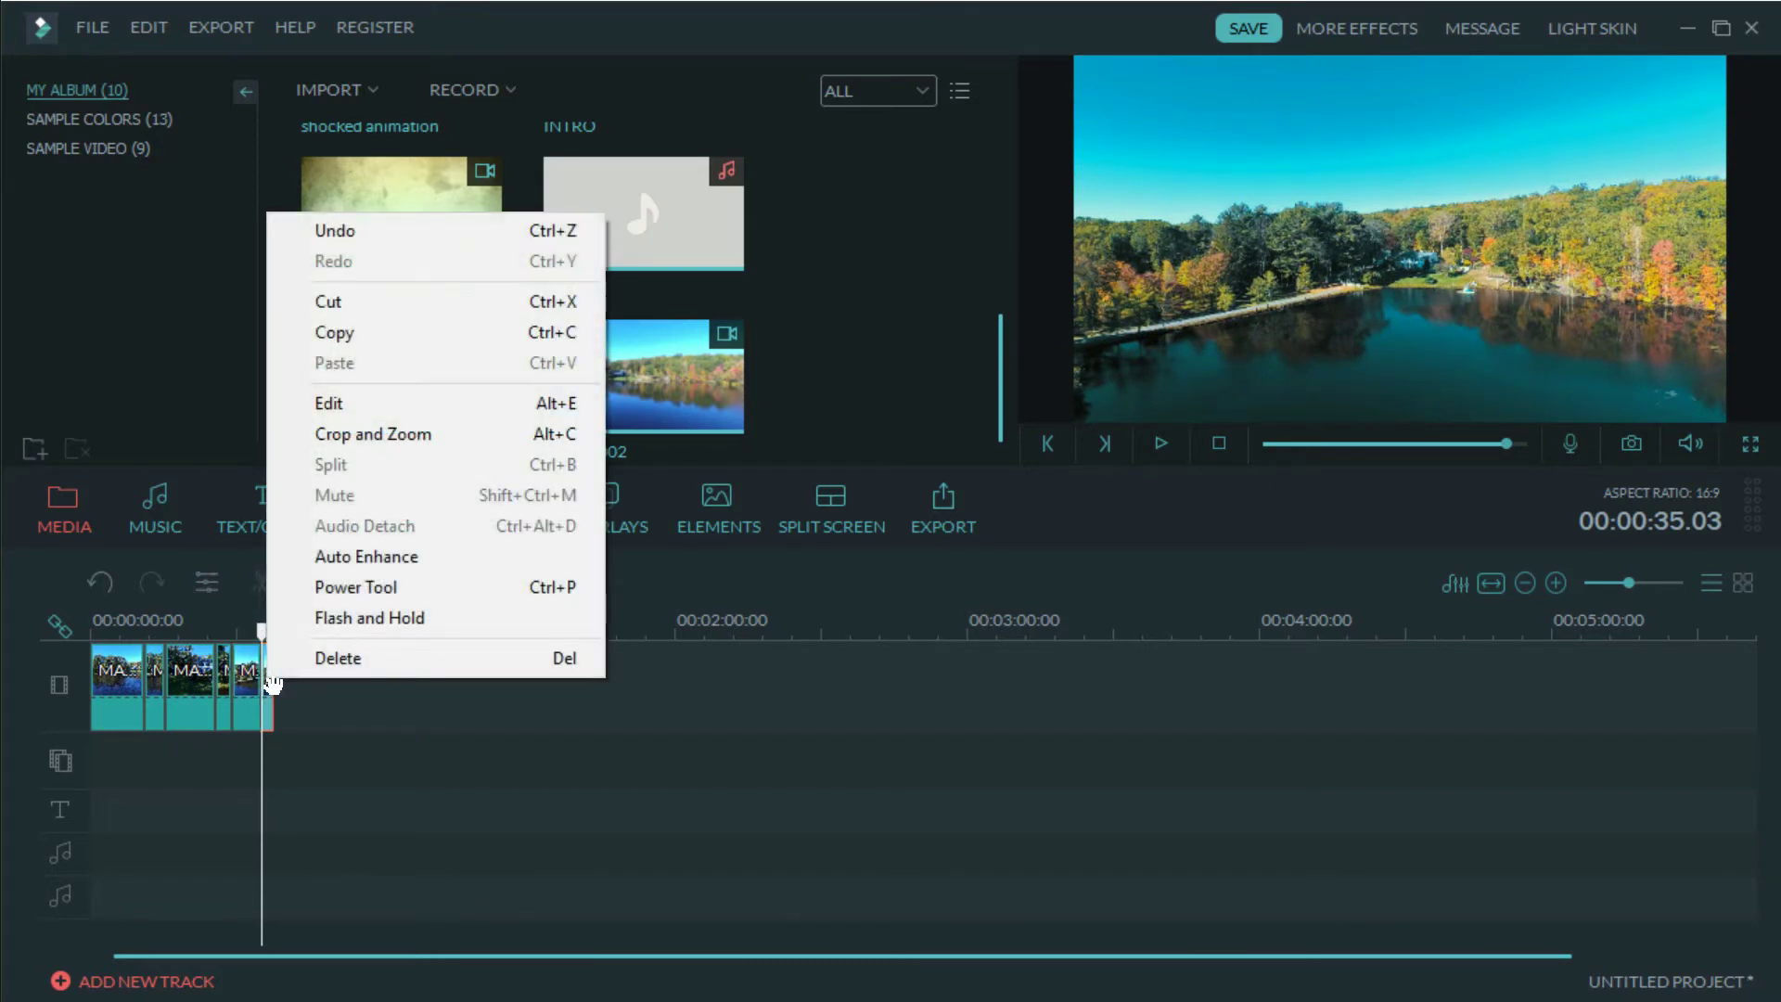
click(292, 660)
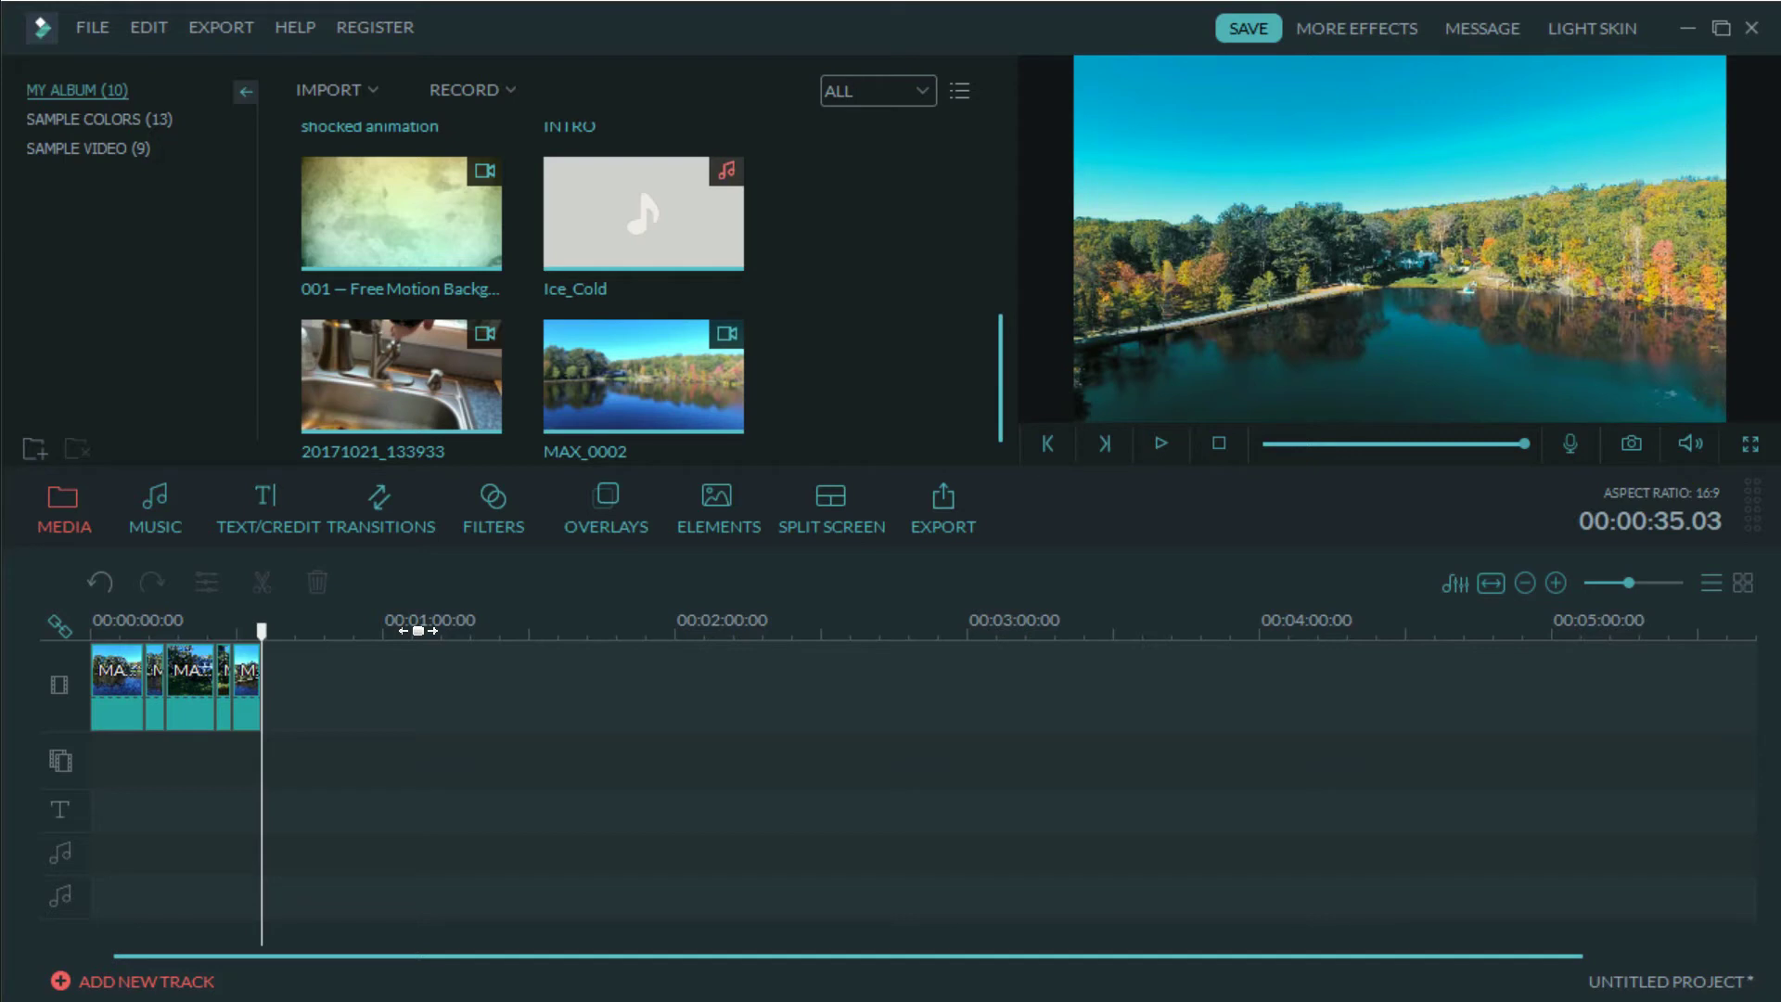
- Add Crispy from My Music to the start of the first audio track and trim its end to match the video
click(160, 501)
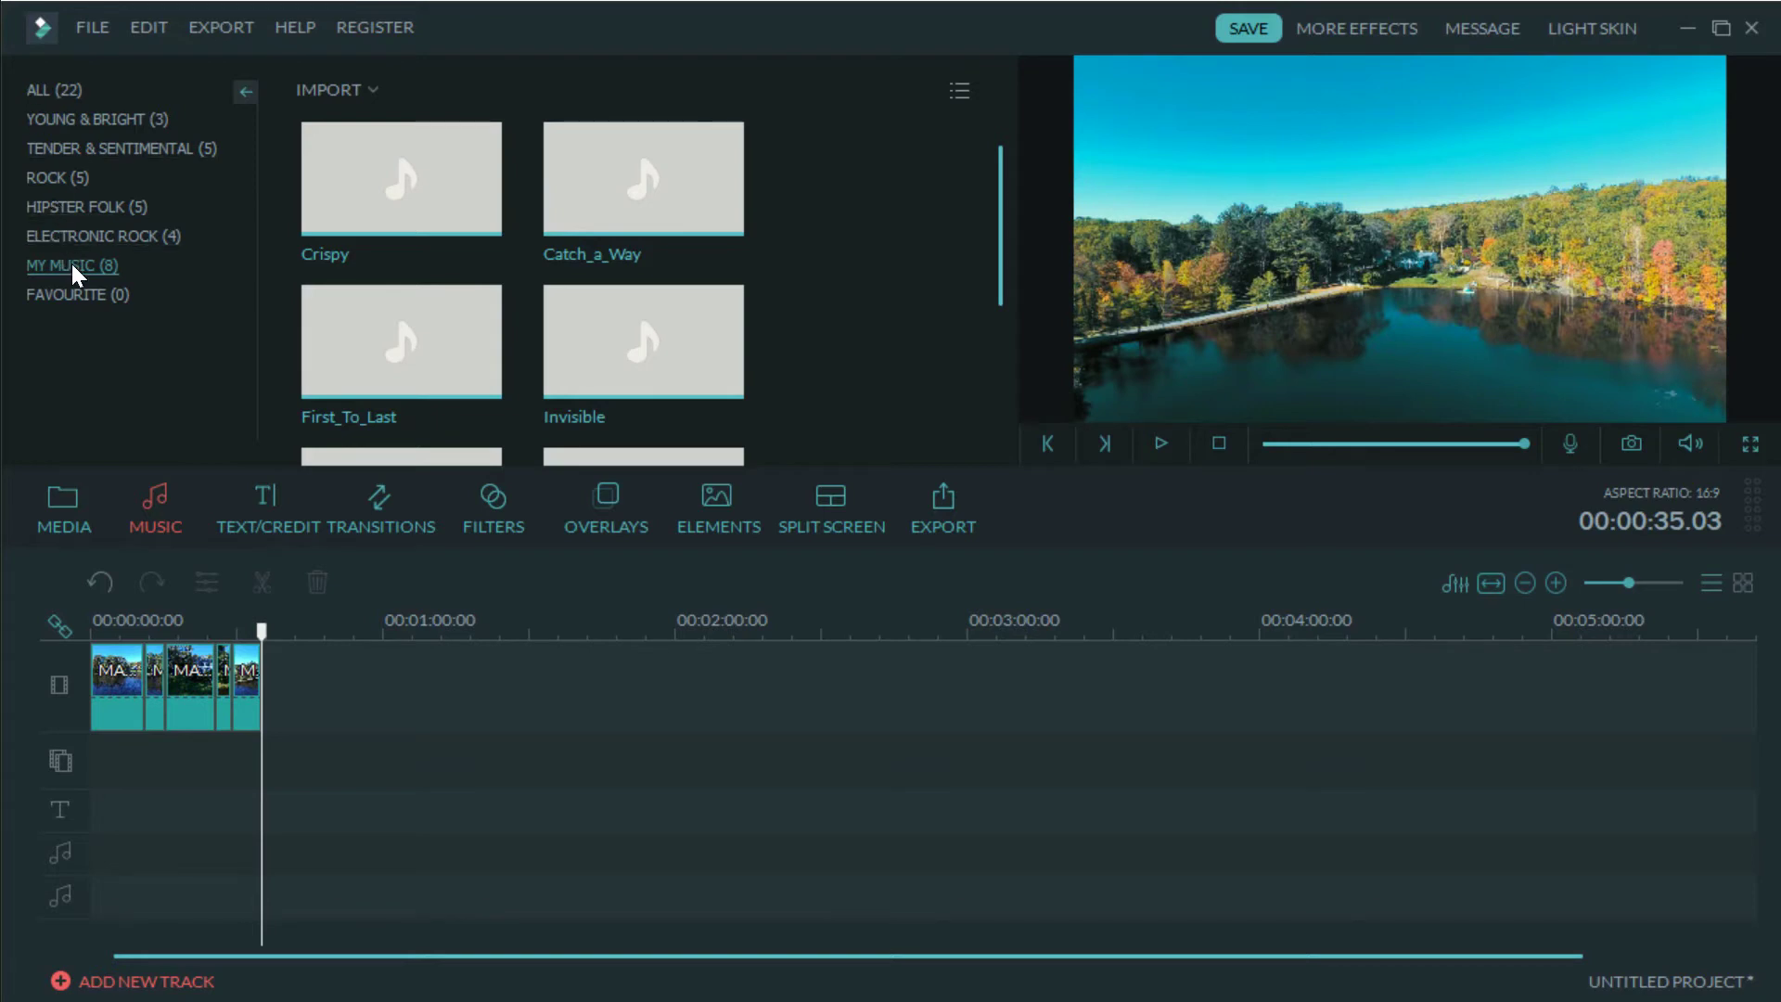
mouse_move(406, 202)
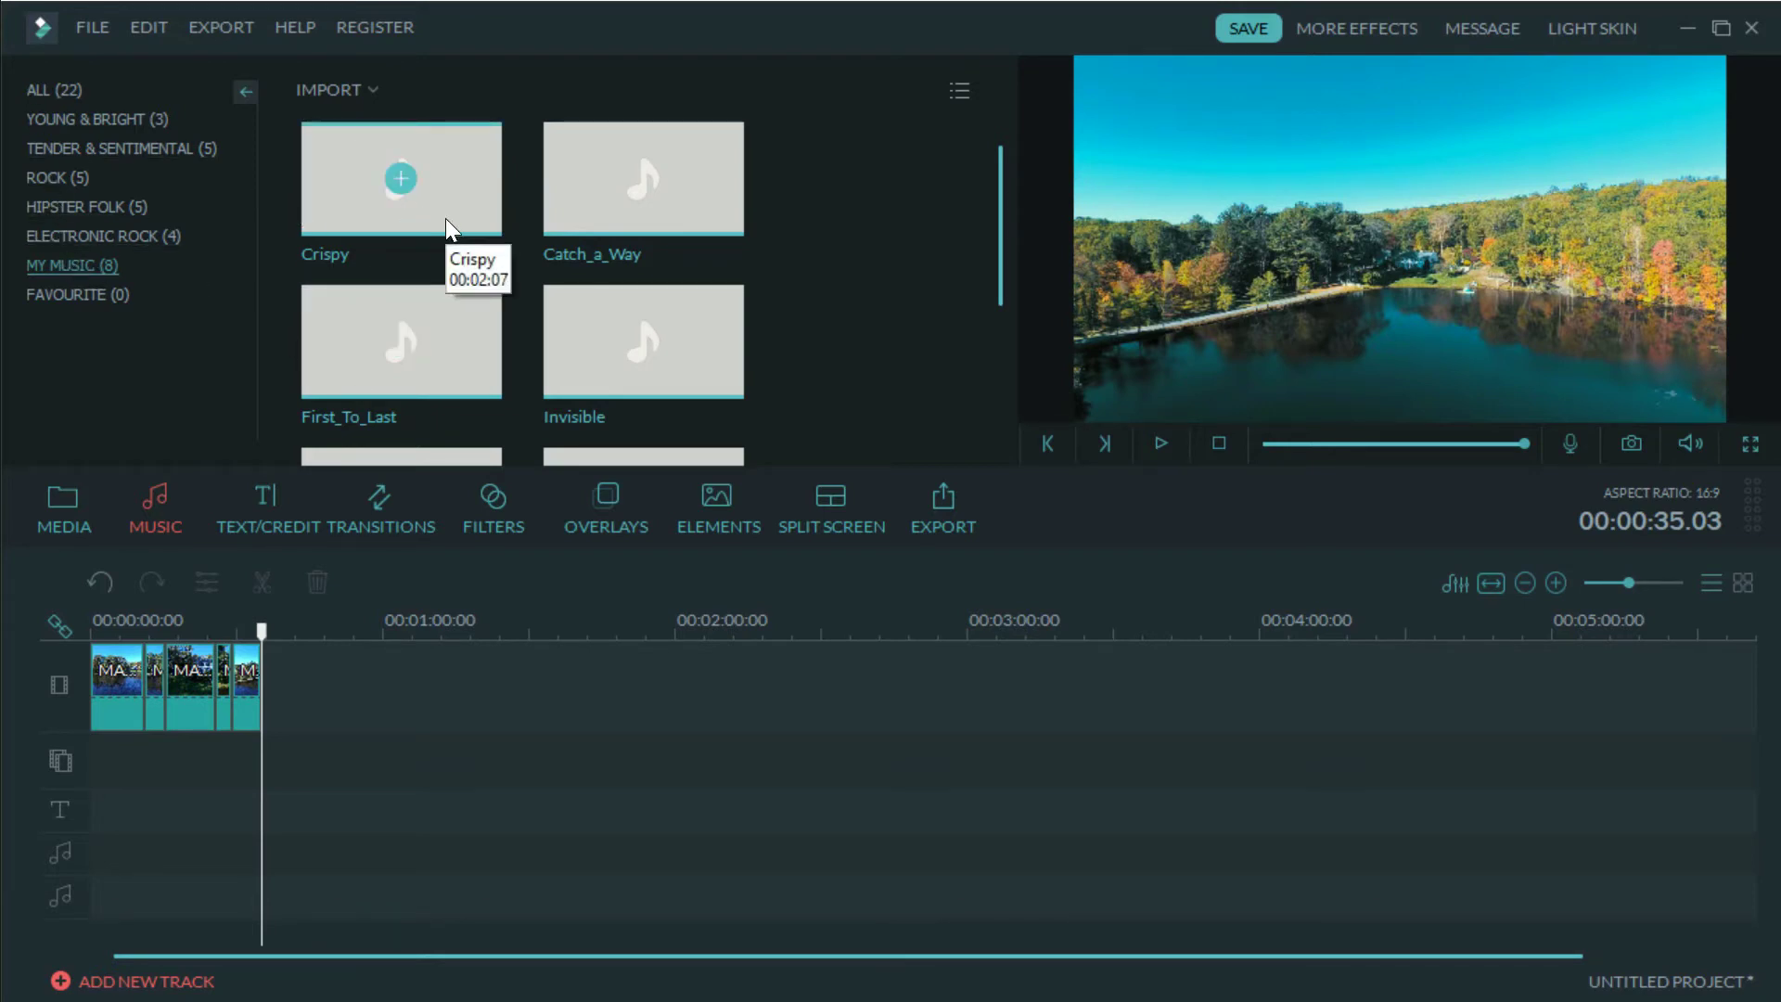
drag(454, 184, 350, 287)
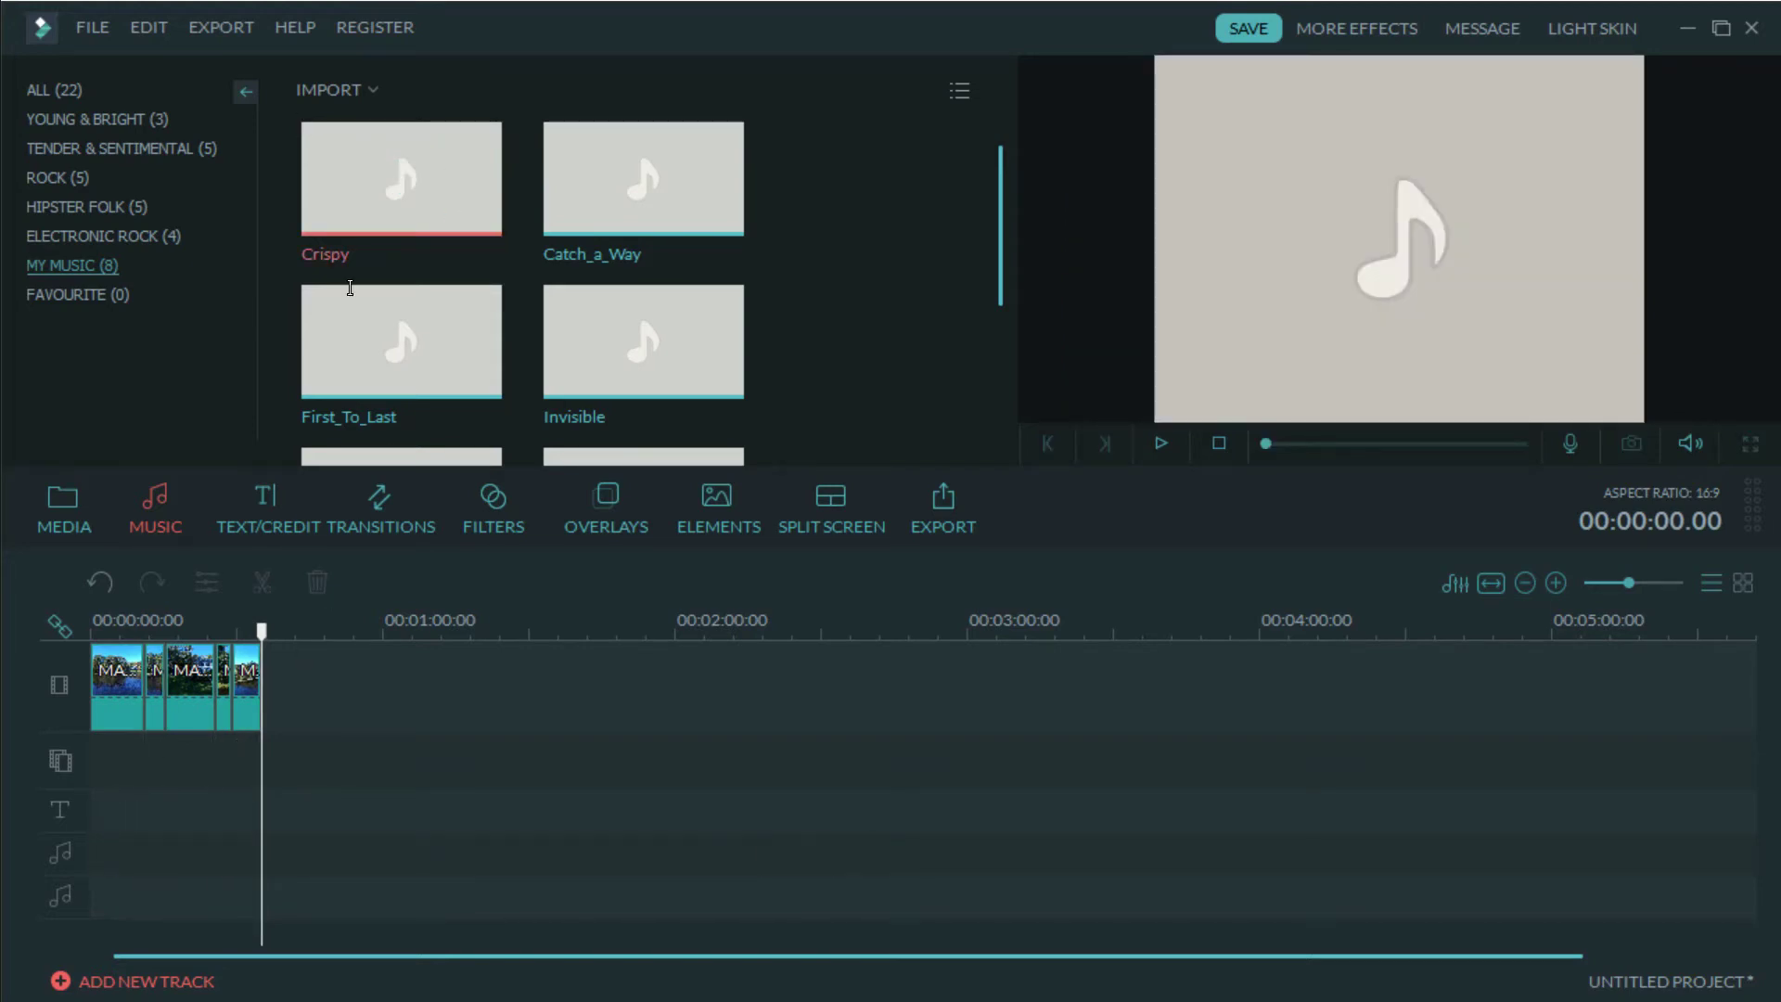
drag(325, 590, 90, 870)
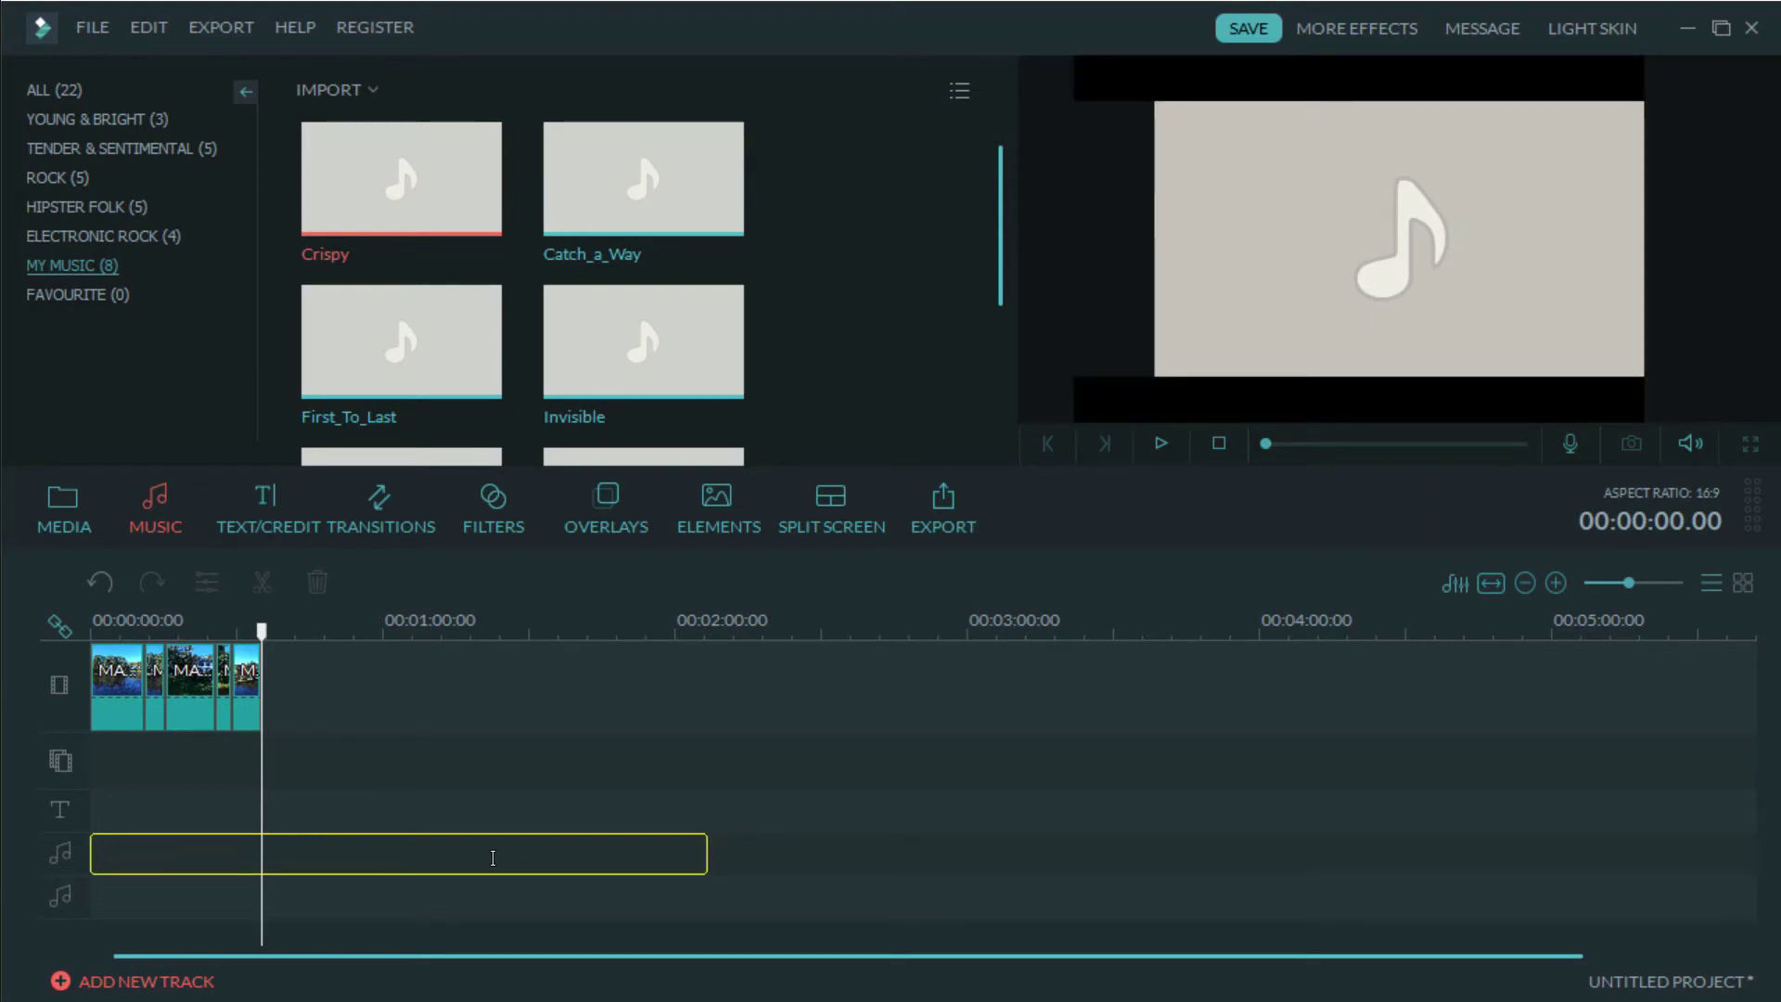
drag(493, 857, 493, 858)
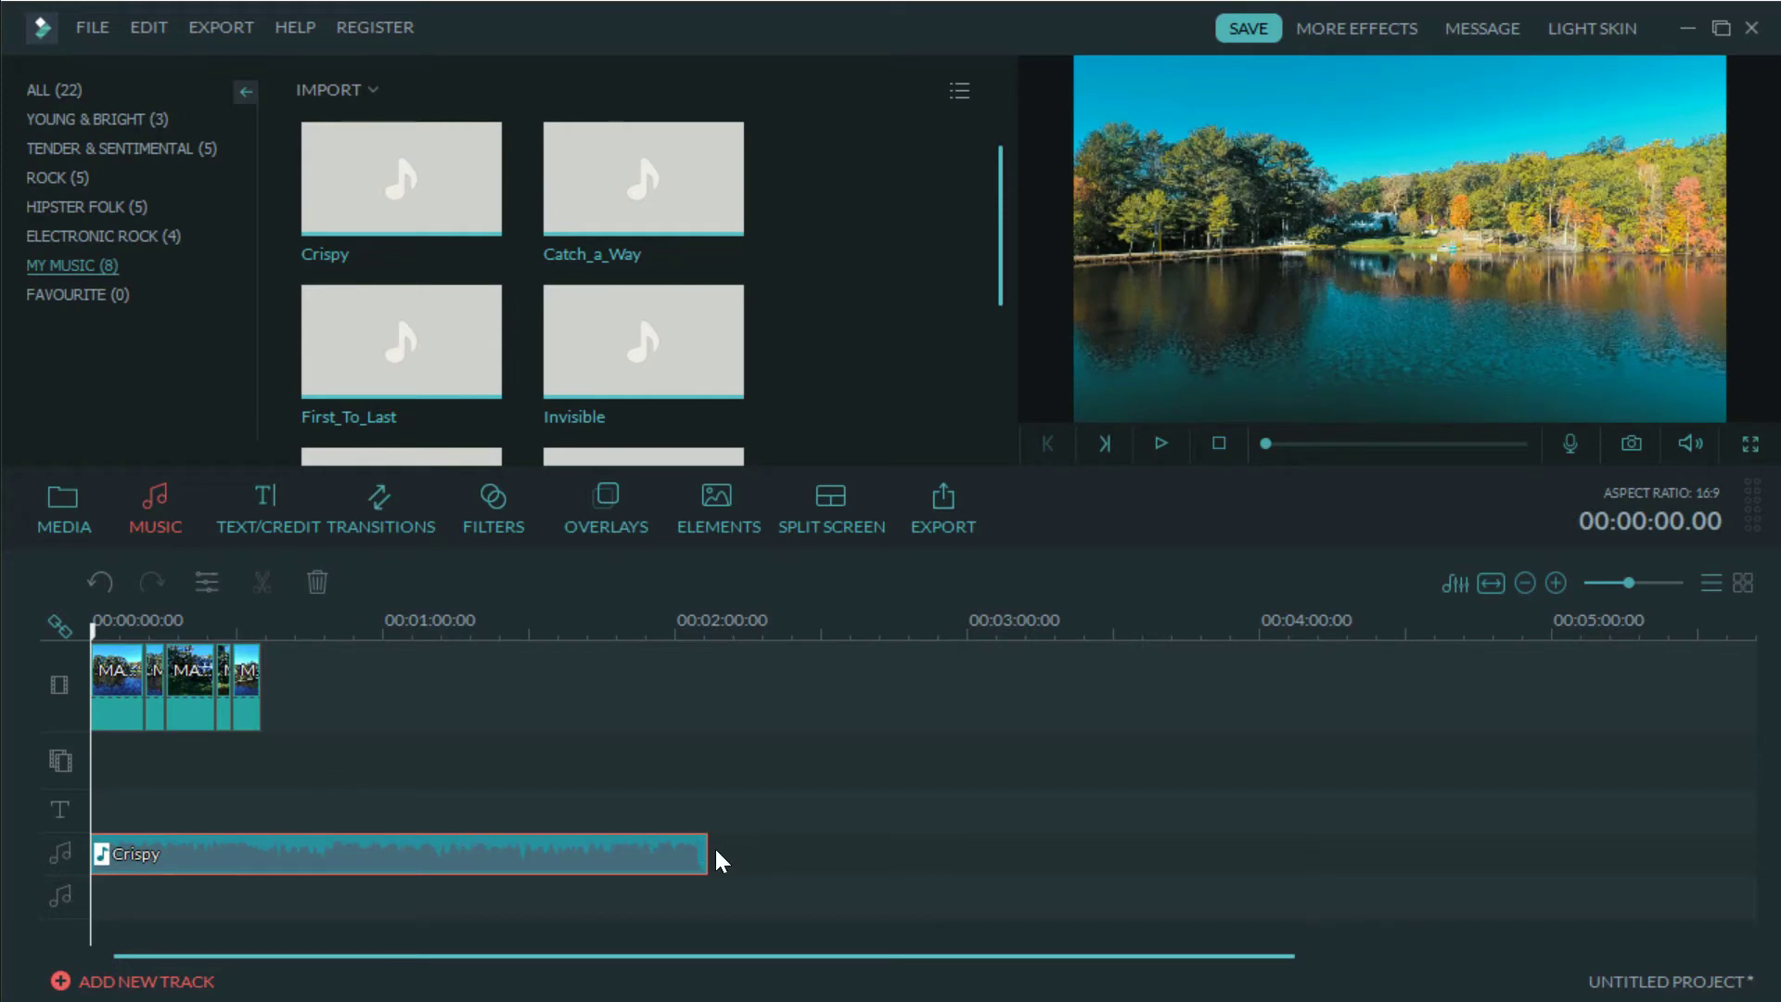
drag(704, 849, 269, 852)
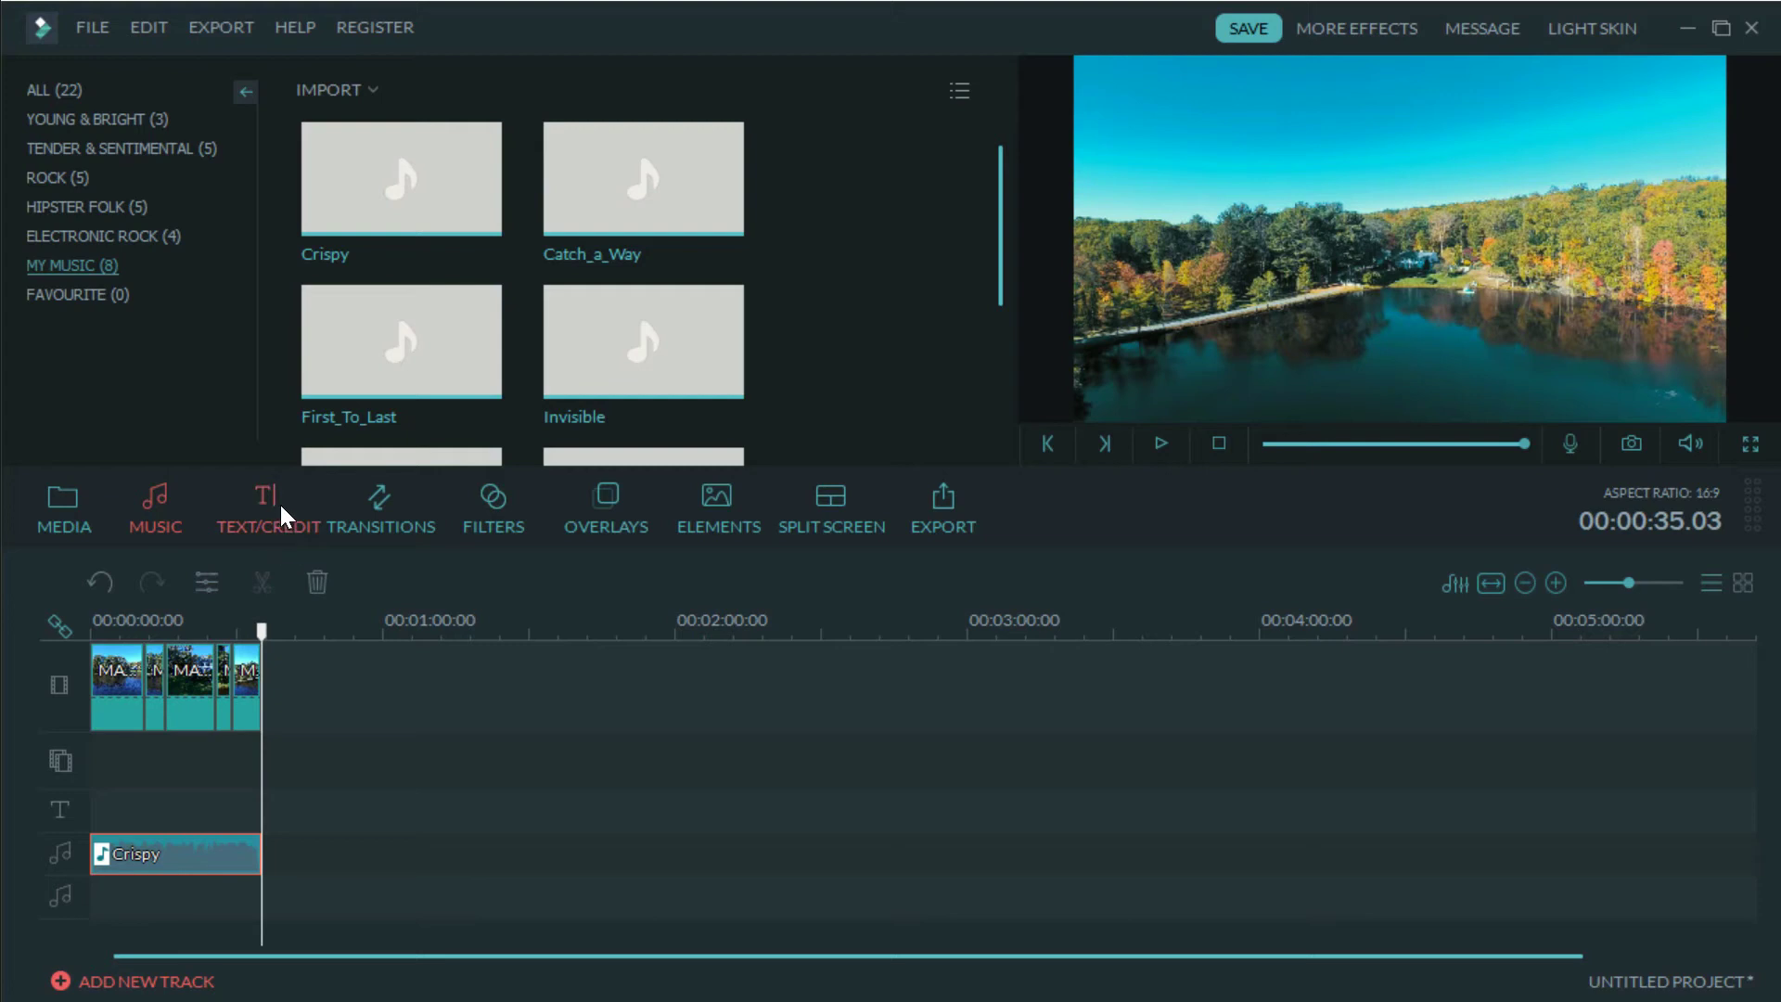
- Add the Happy Arrows End Credit title from the Hand Drawn category to the text track, right after the video's end
click(249, 529)
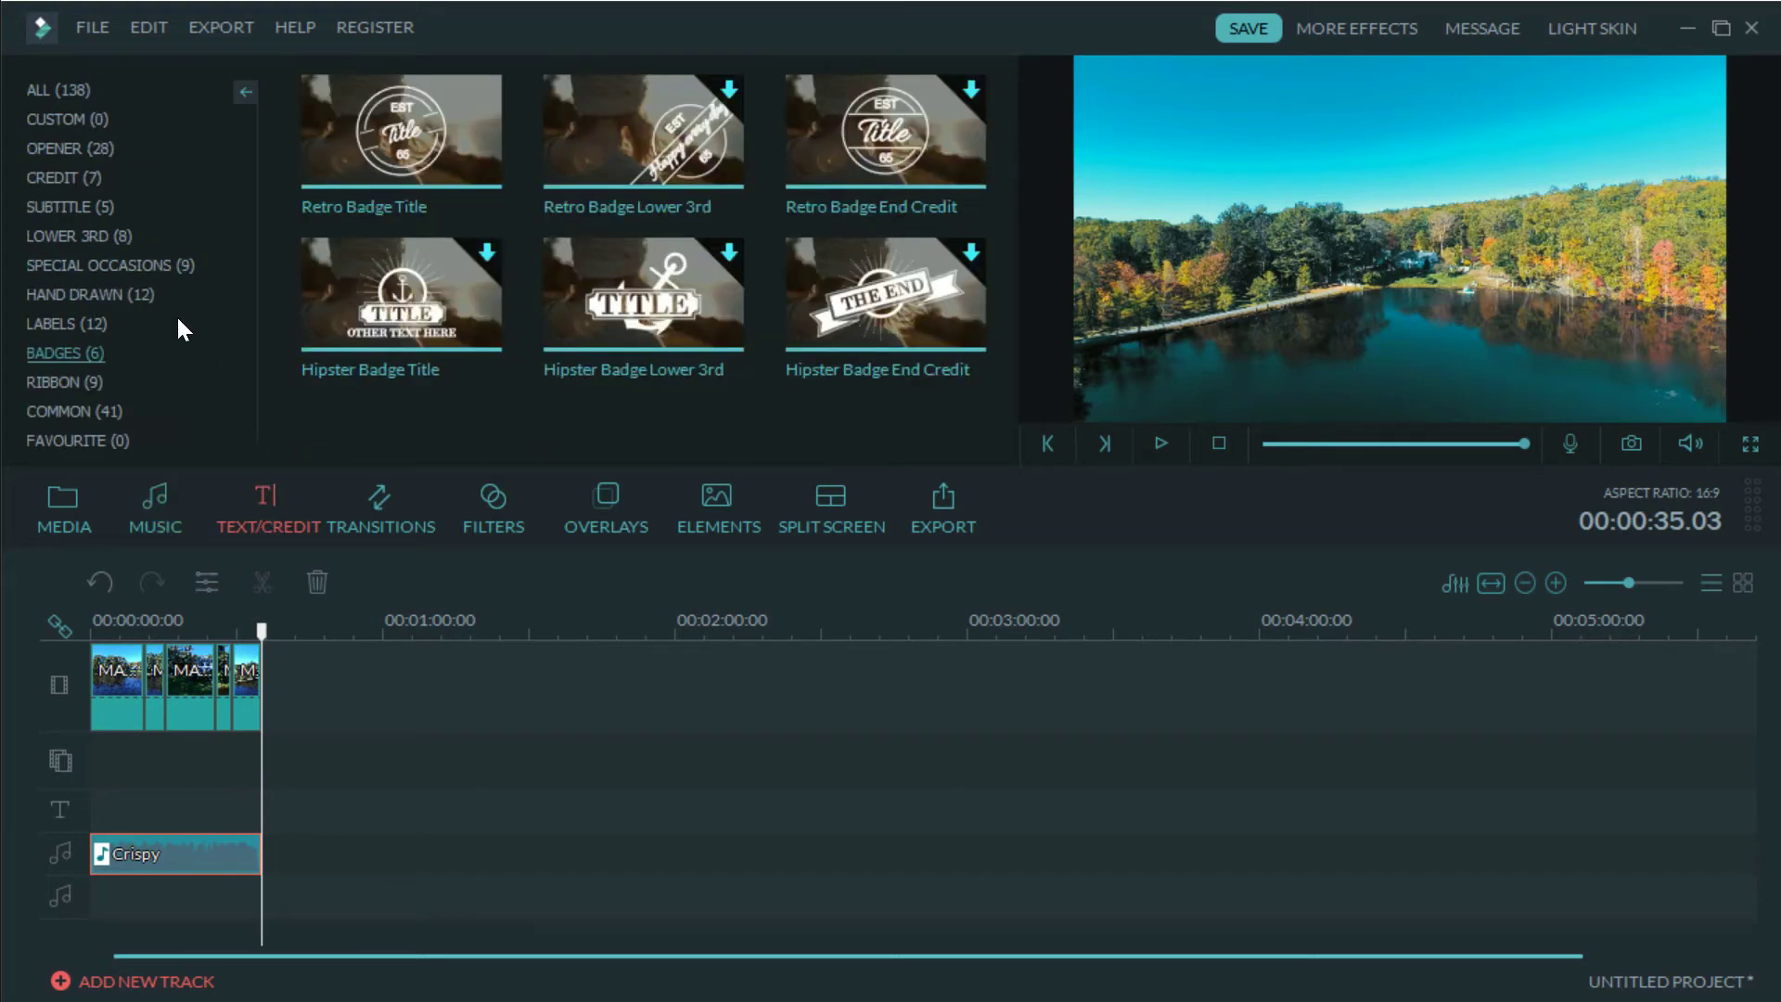
click(46, 91)
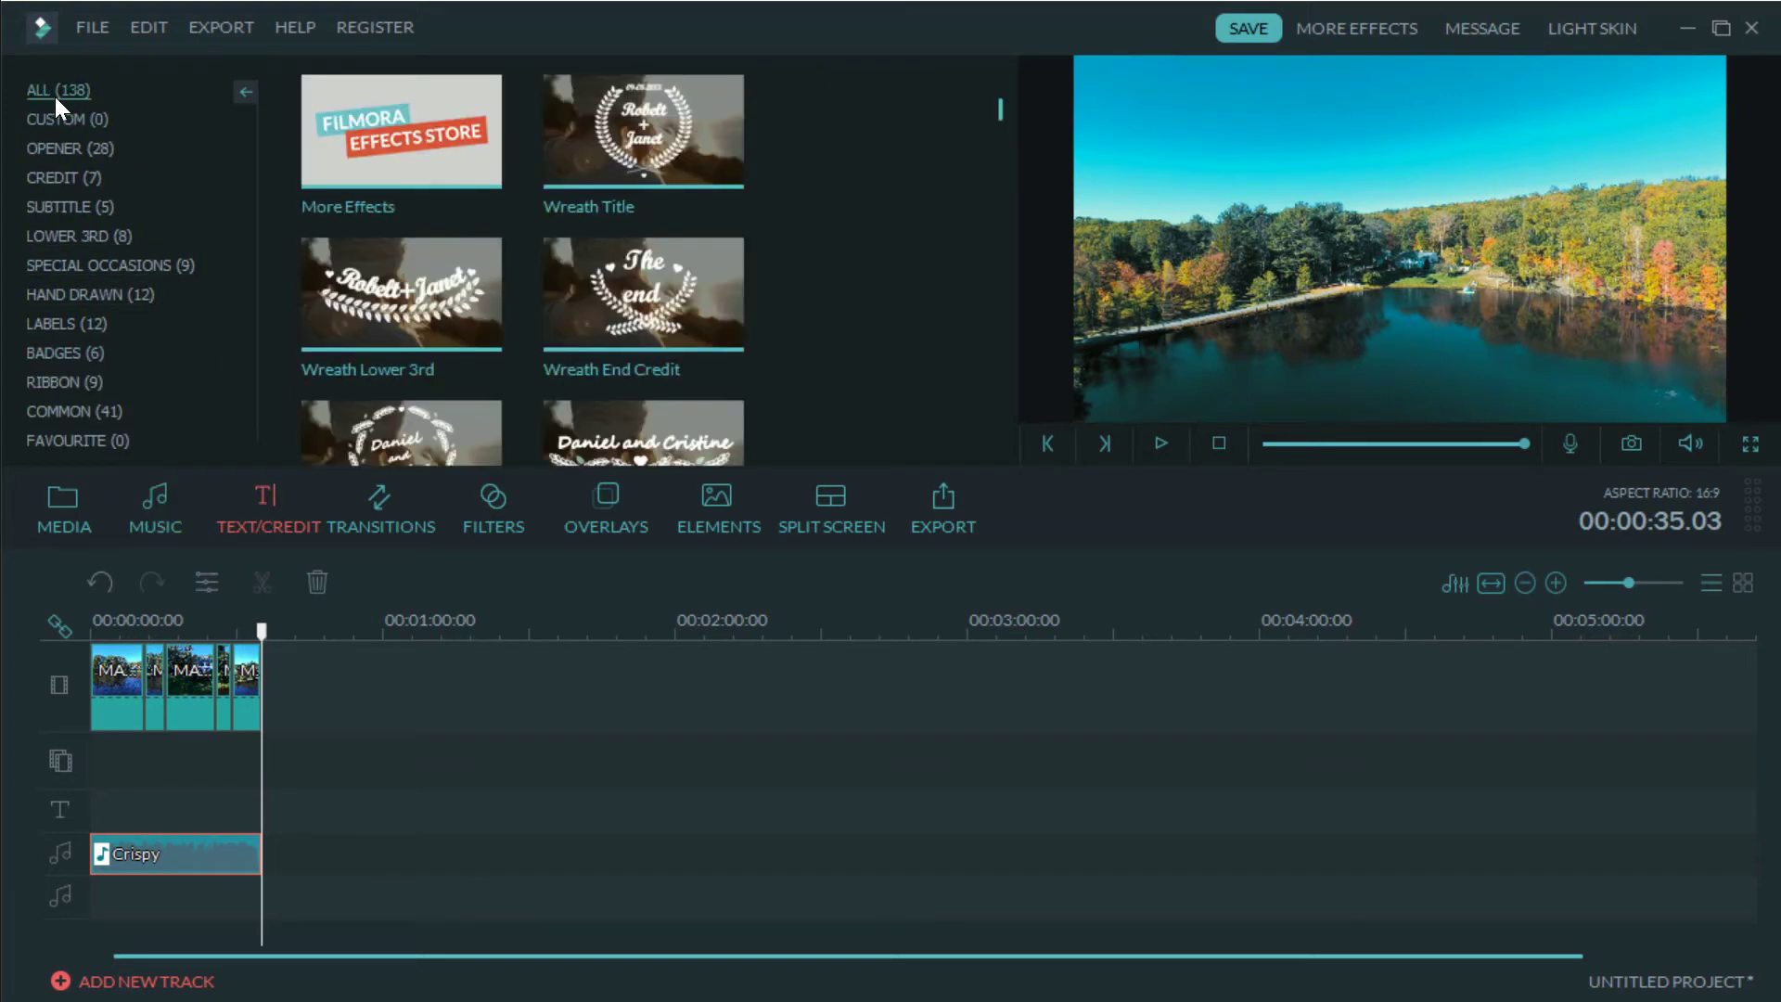
click(74, 296)
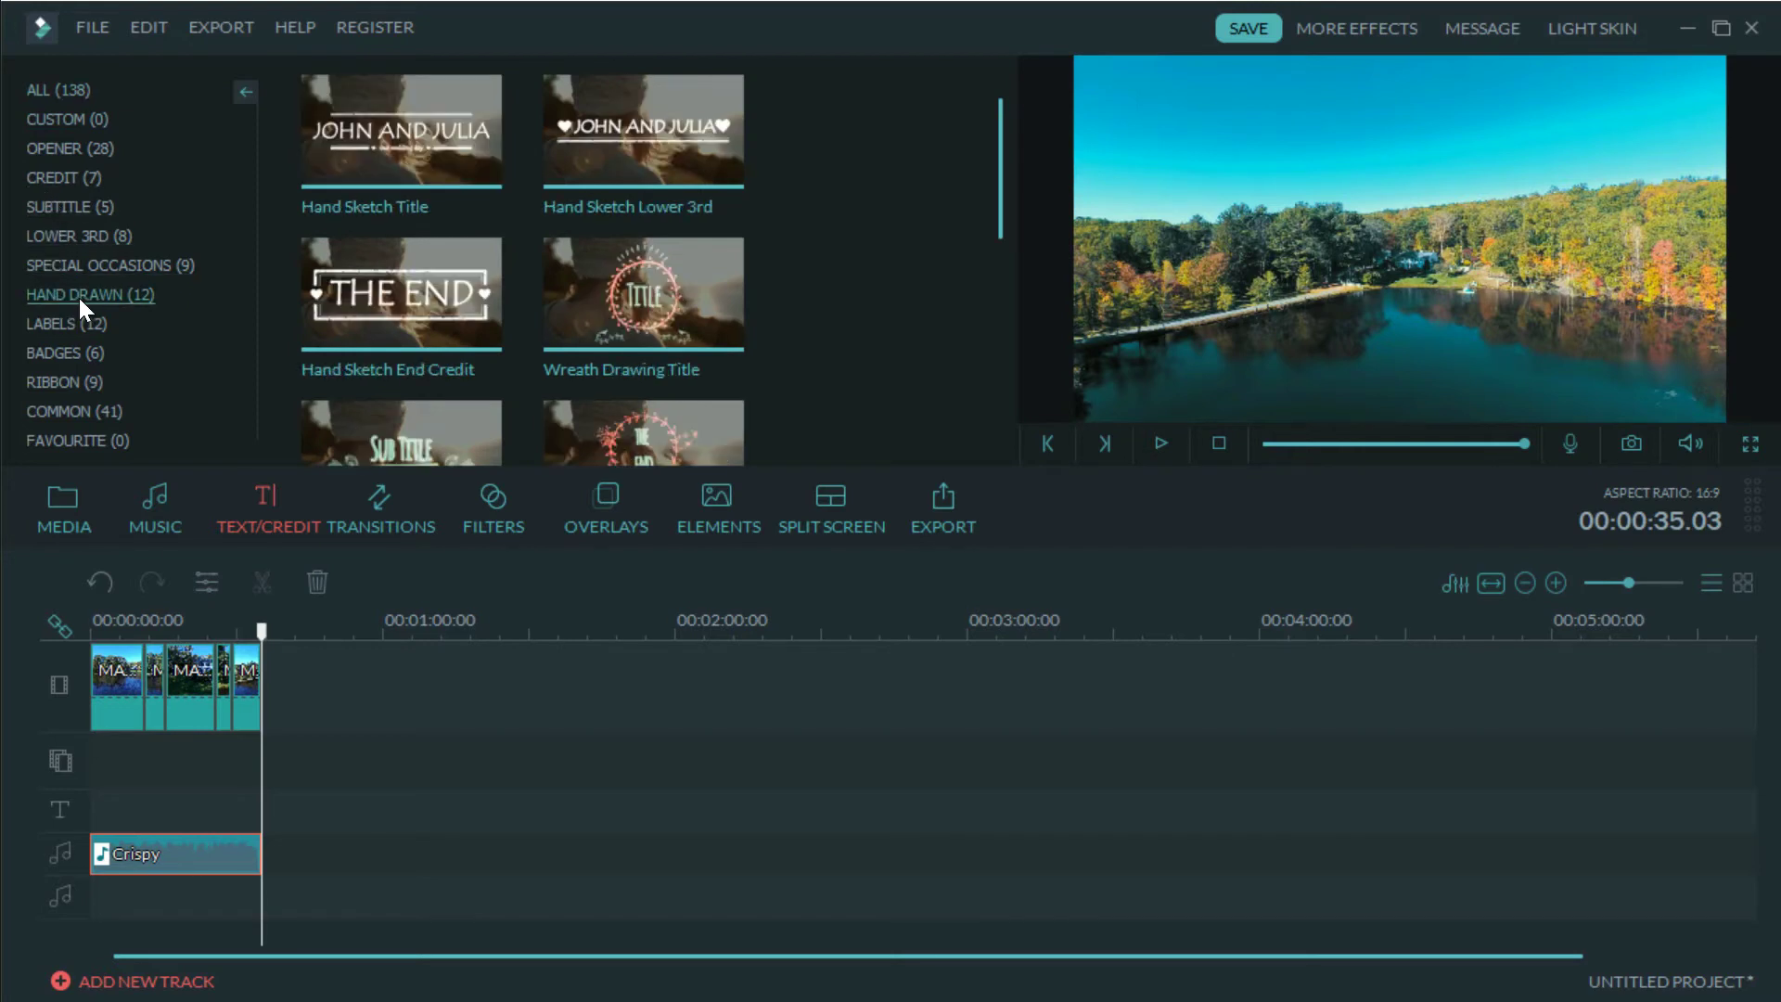
scroll(387, 258, down, 5)
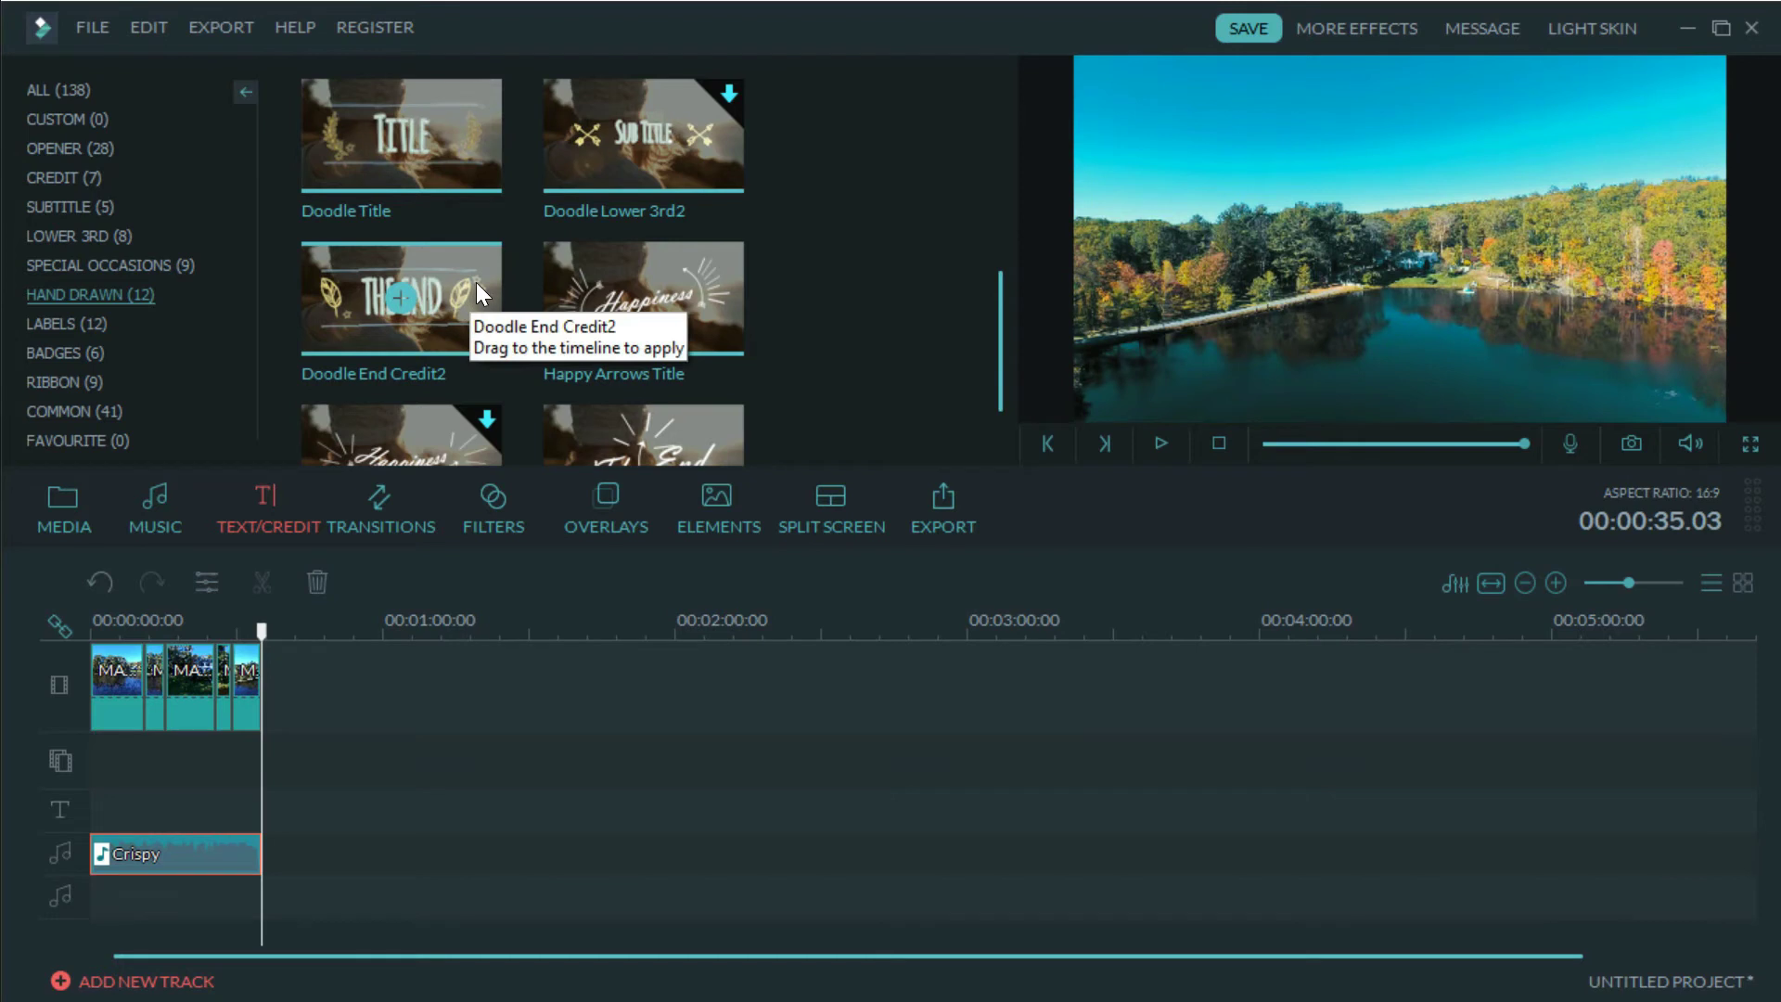
scroll(512, 434, down, 2)
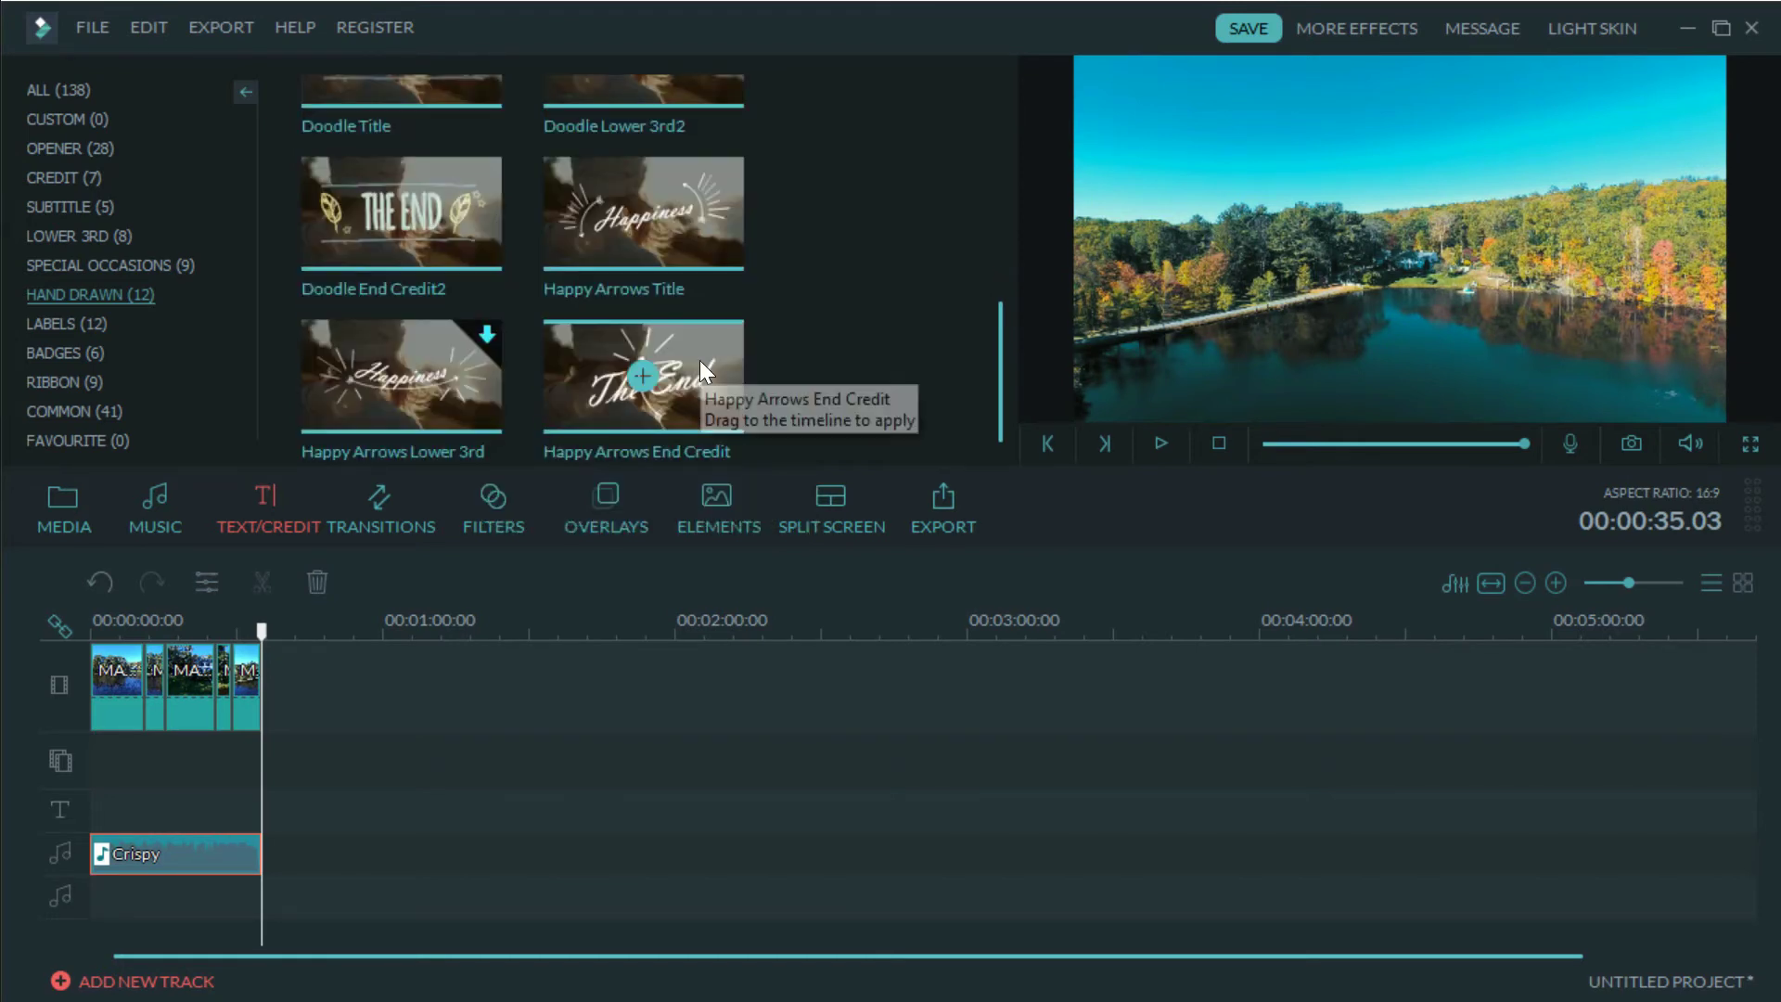
drag(699, 360, 420, 583)
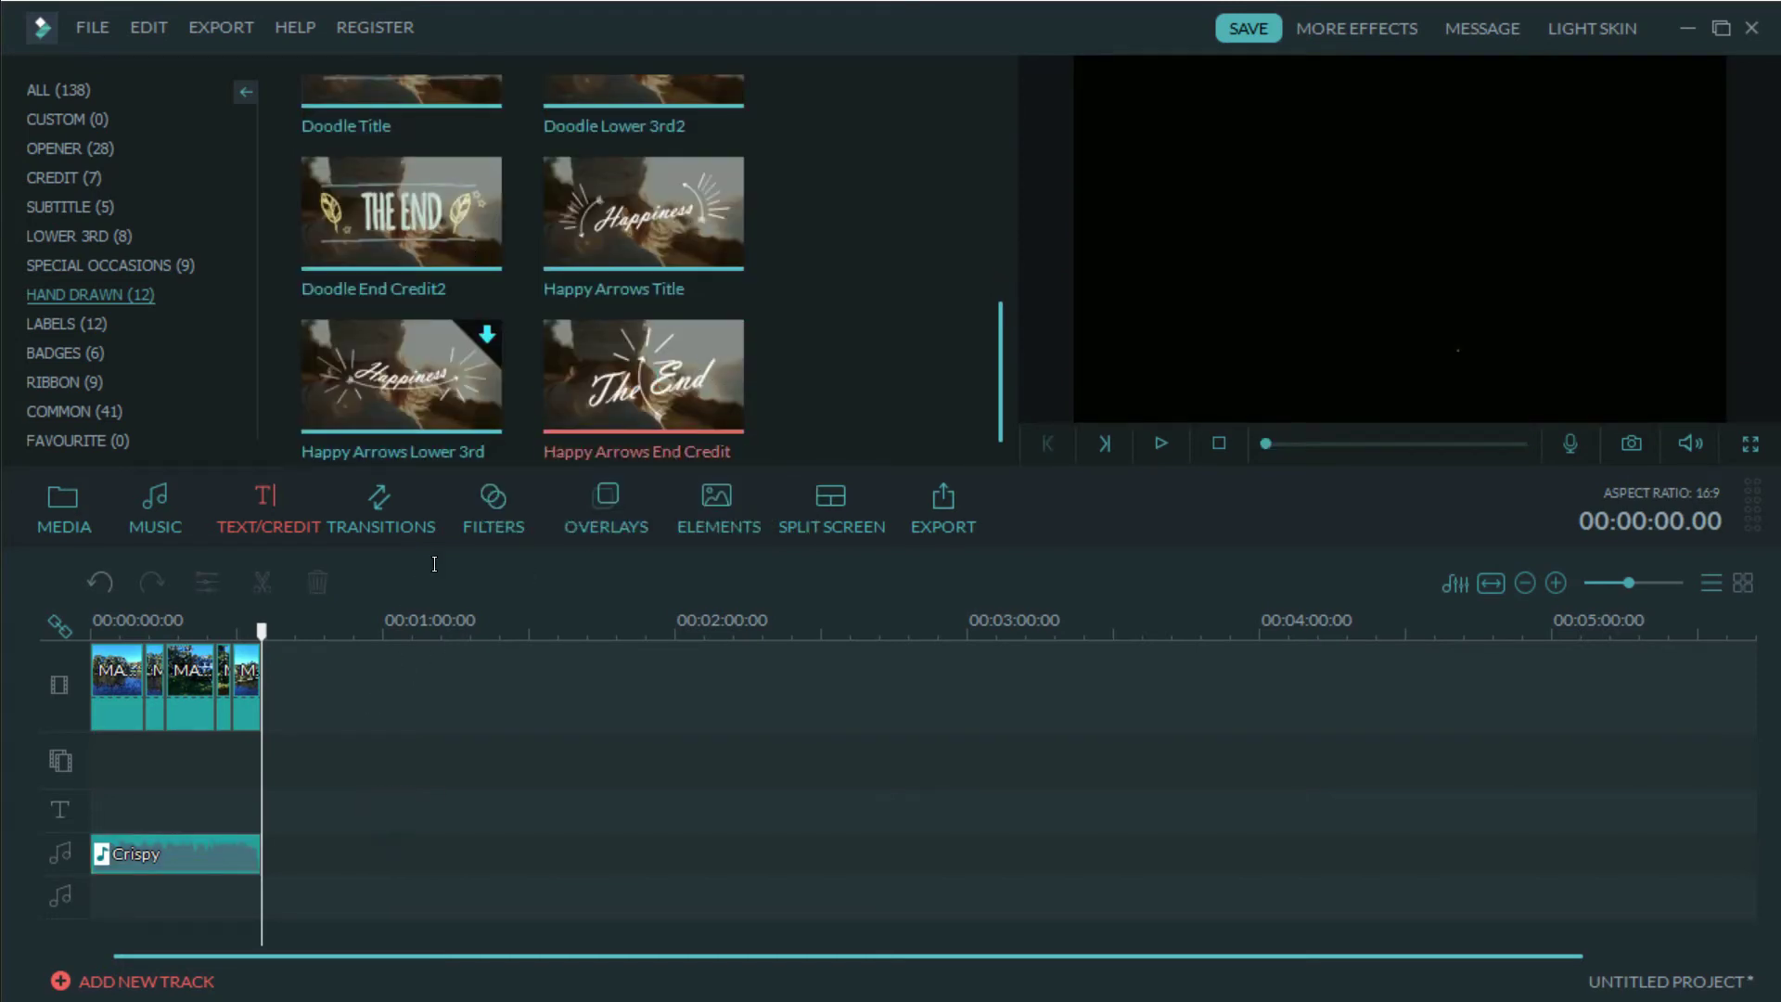
drag(615, 375, 272, 832)
- Extend the end of the Crispy music clip to the end title's end at 00:00:40.03 and preview the title
click(241, 855)
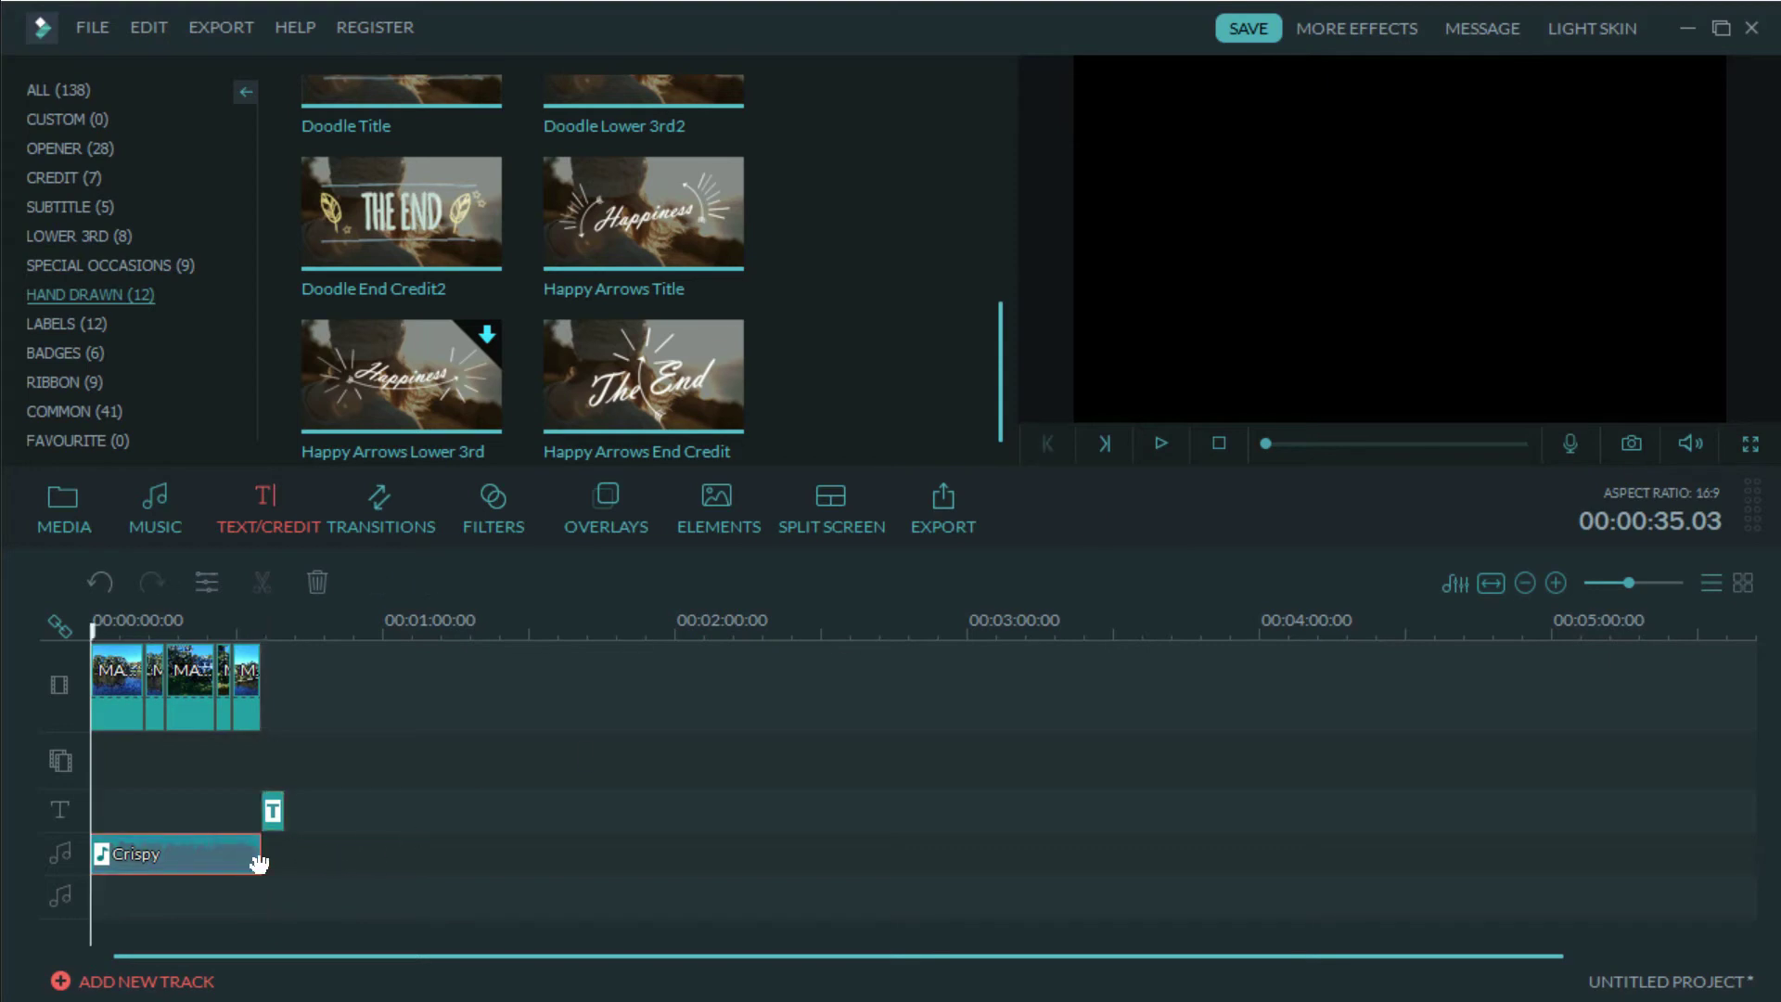
drag(260, 854, 284, 849)
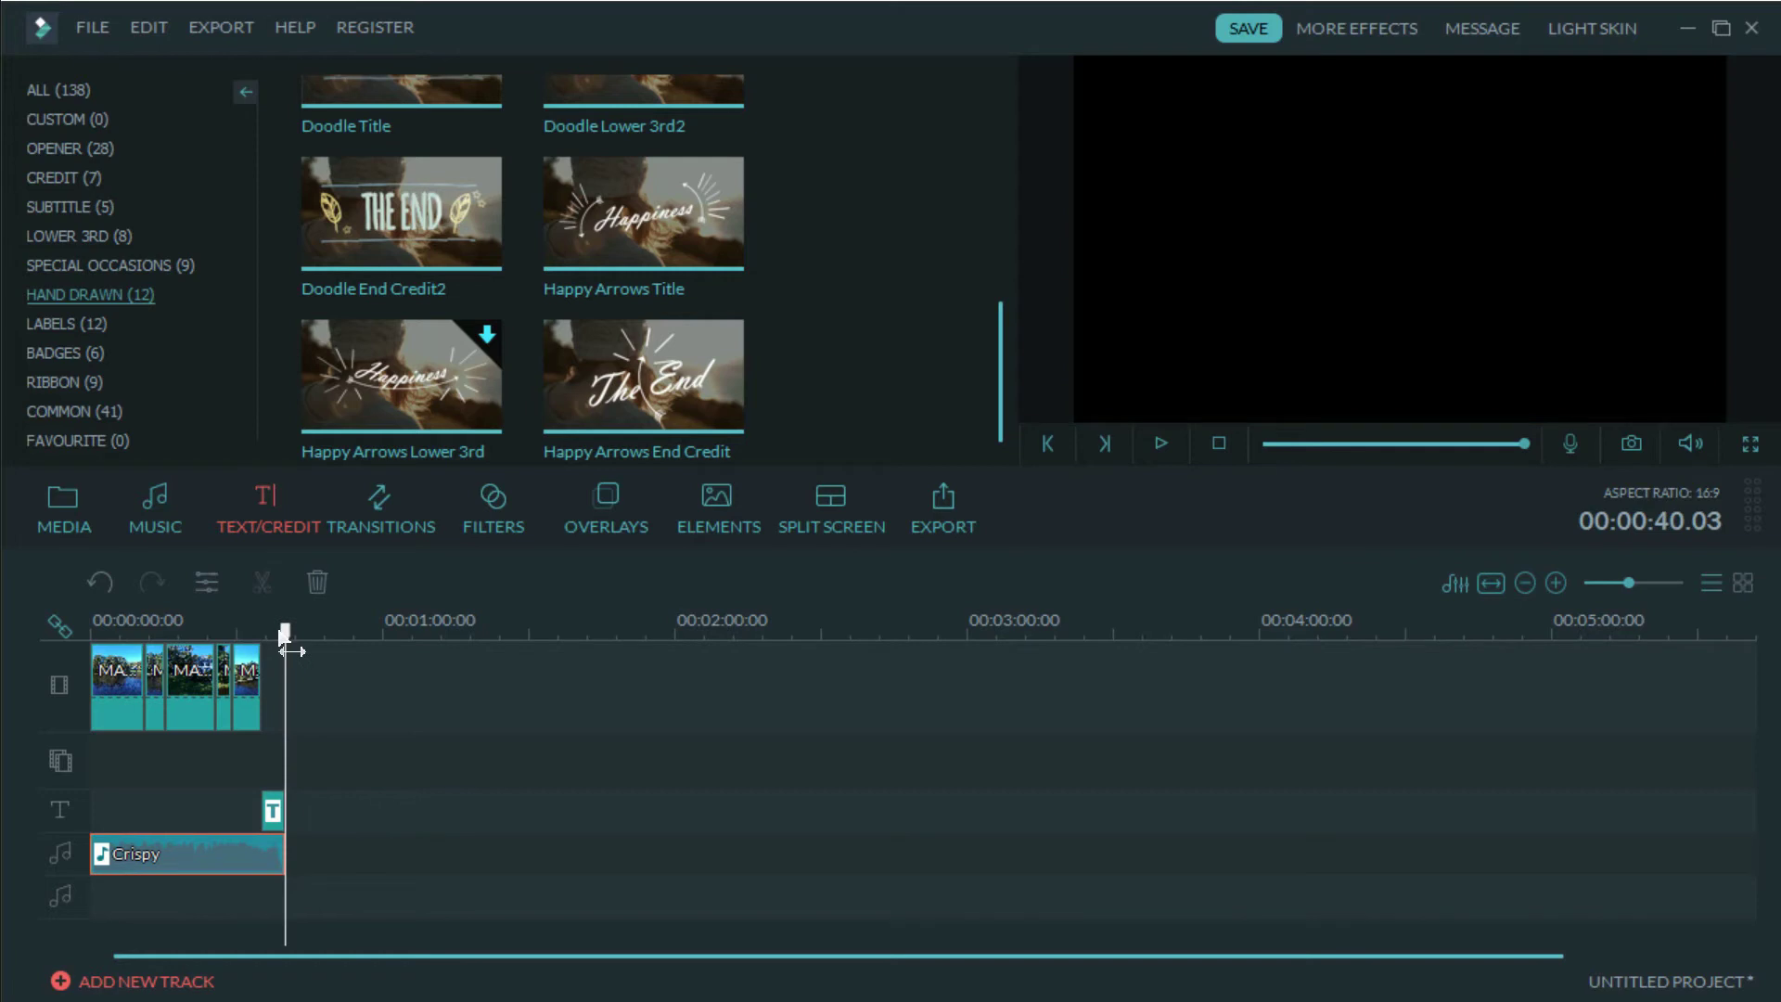
drag(285, 634, 254, 638)
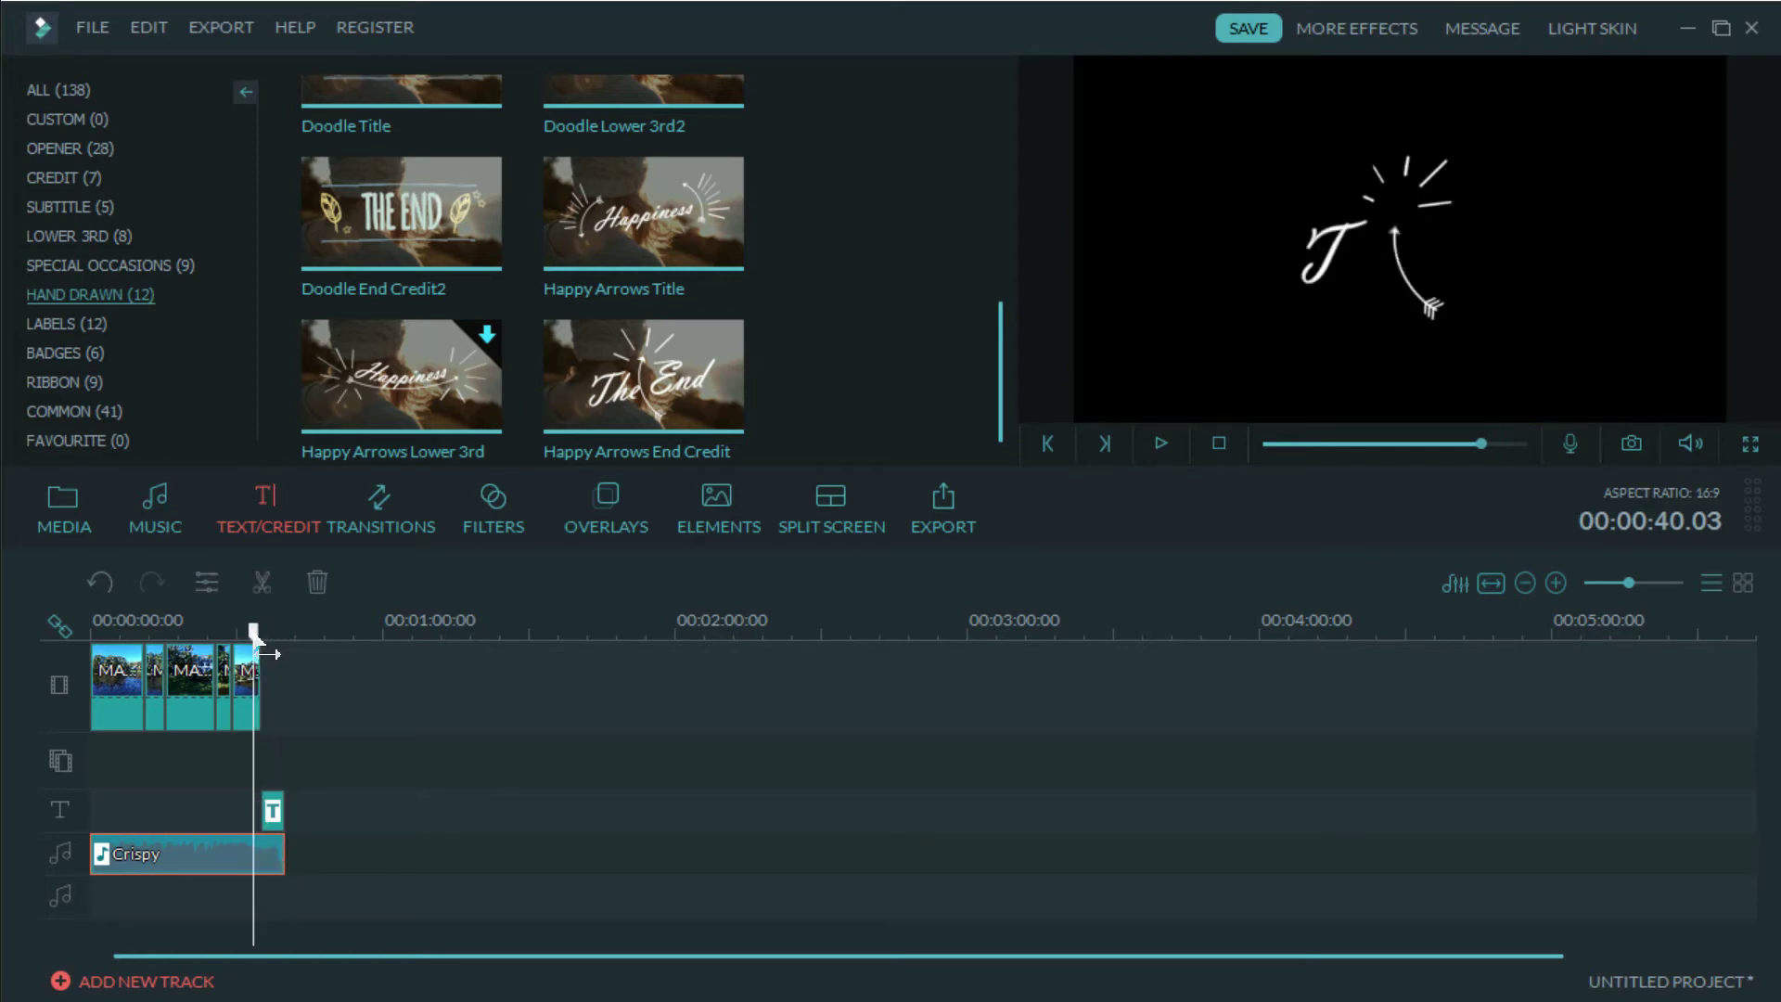
click(1156, 437)
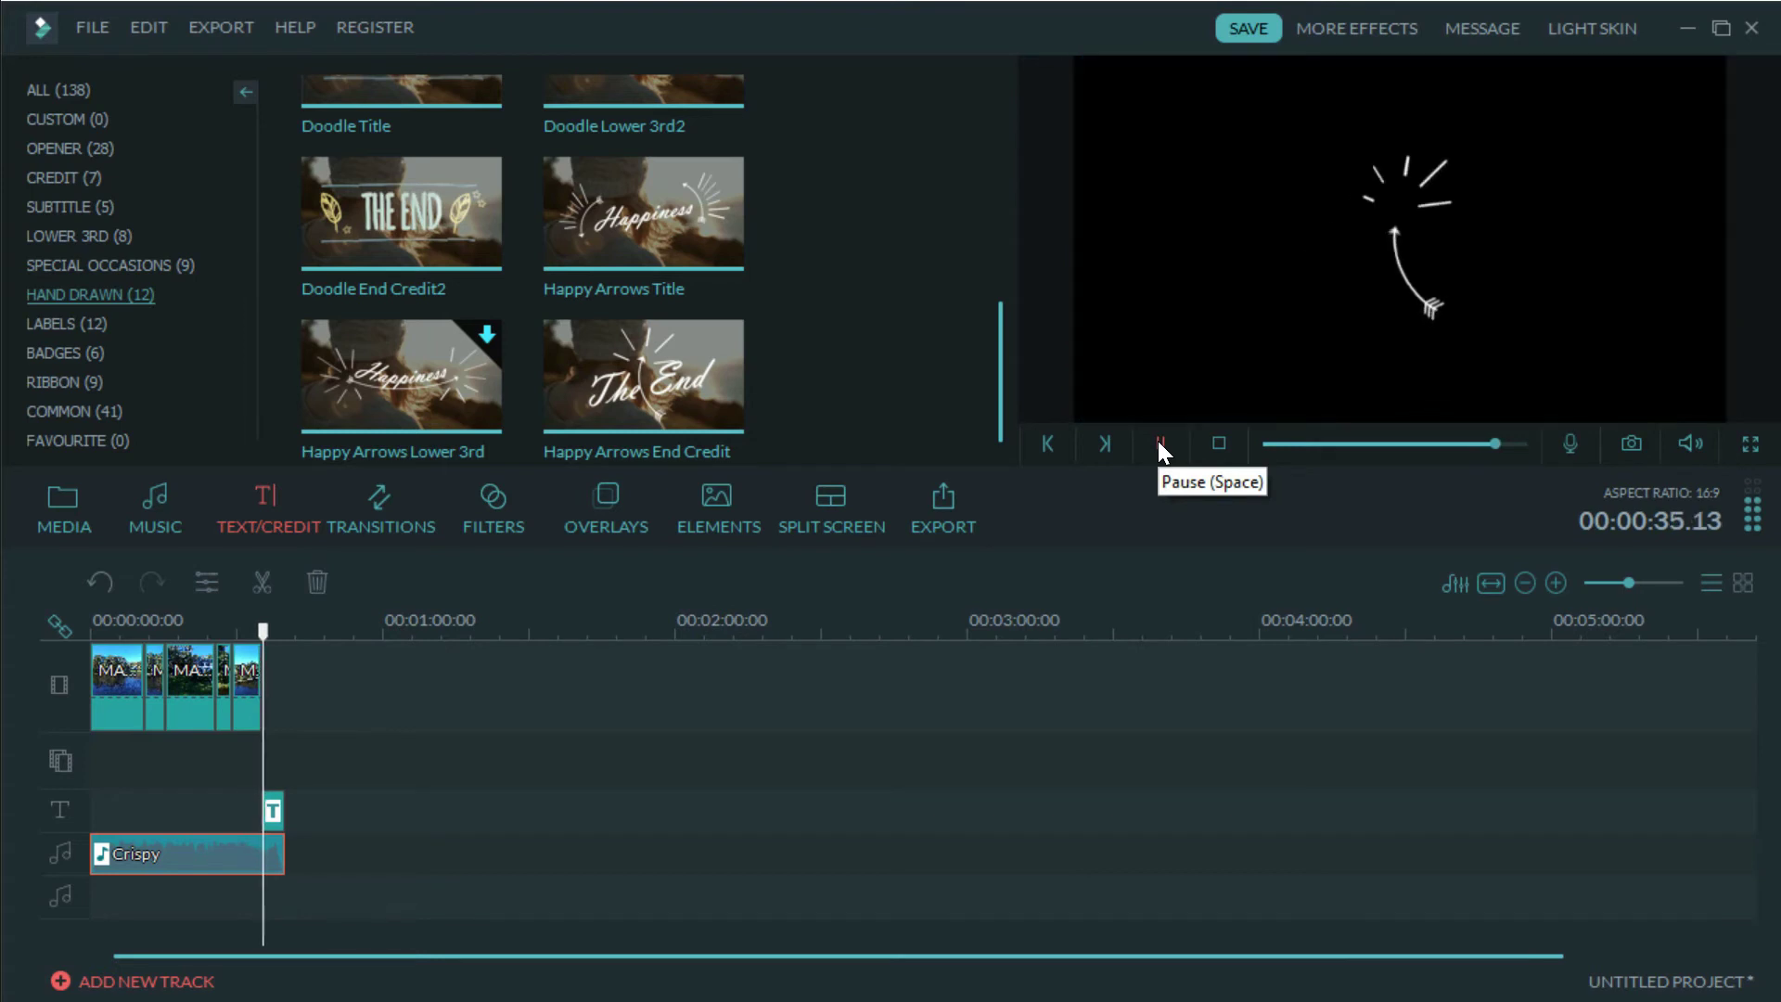
click(1160, 444)
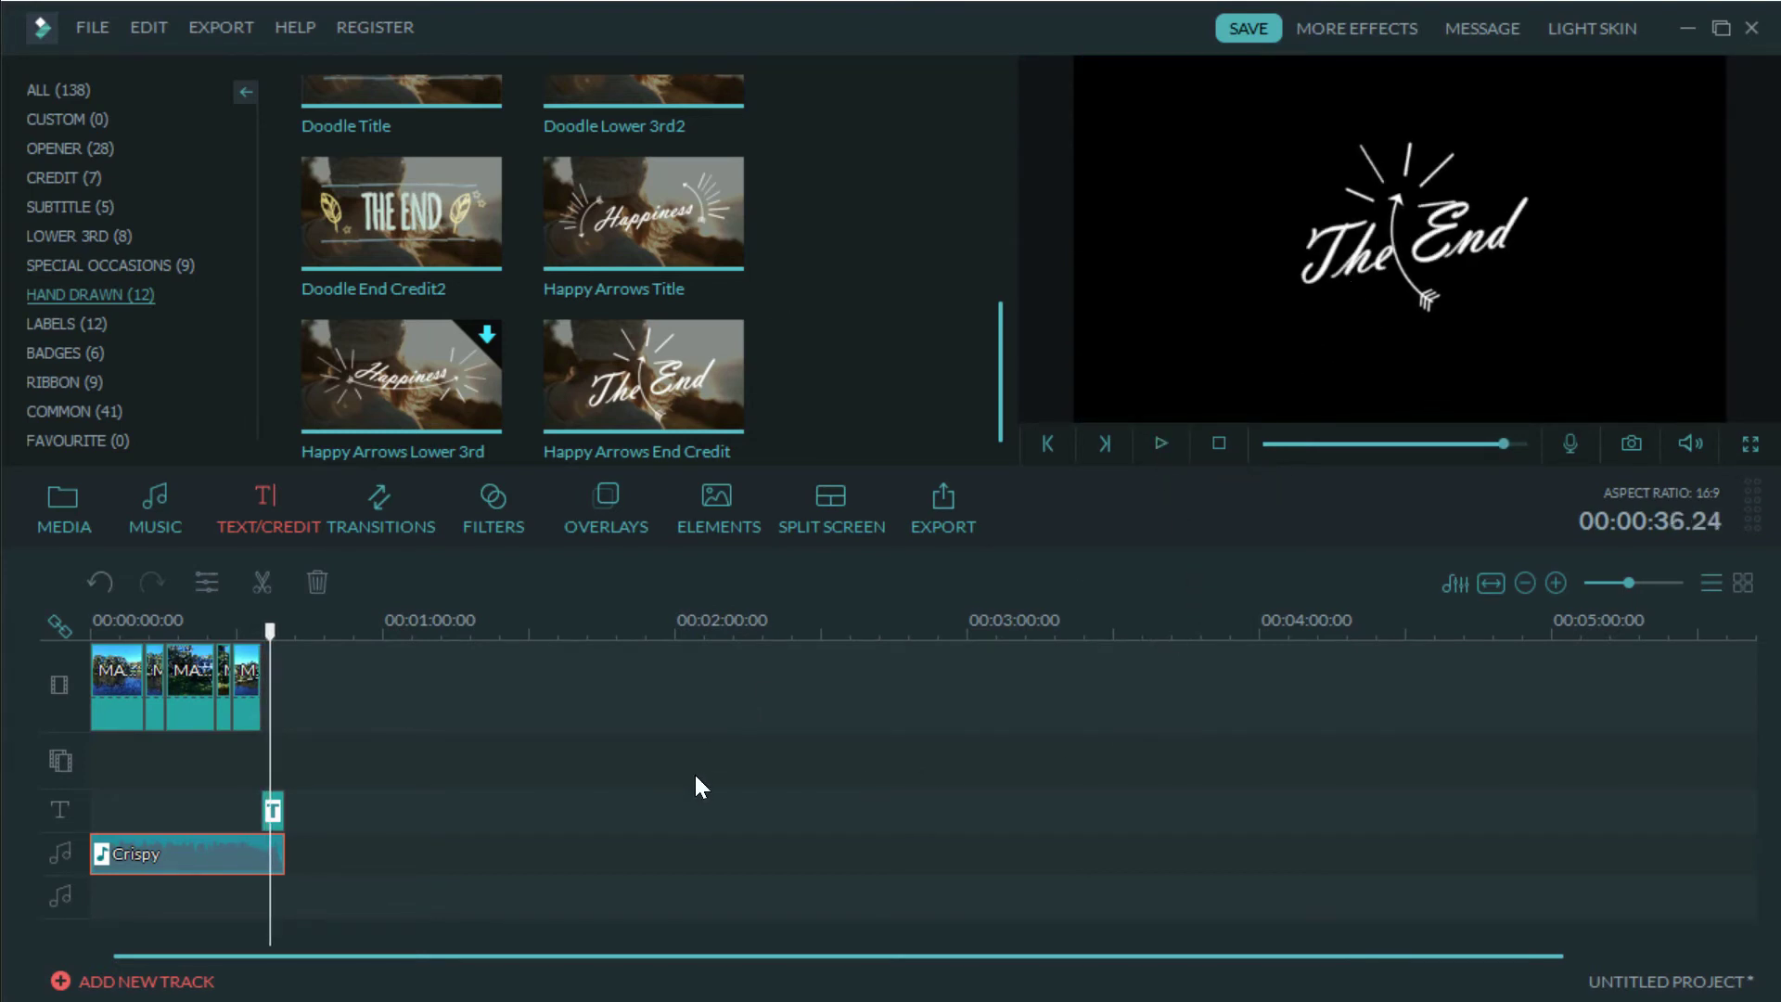
- Review the end title's text style and font settings and close the title editor
right_click(271, 804)
click(371, 710)
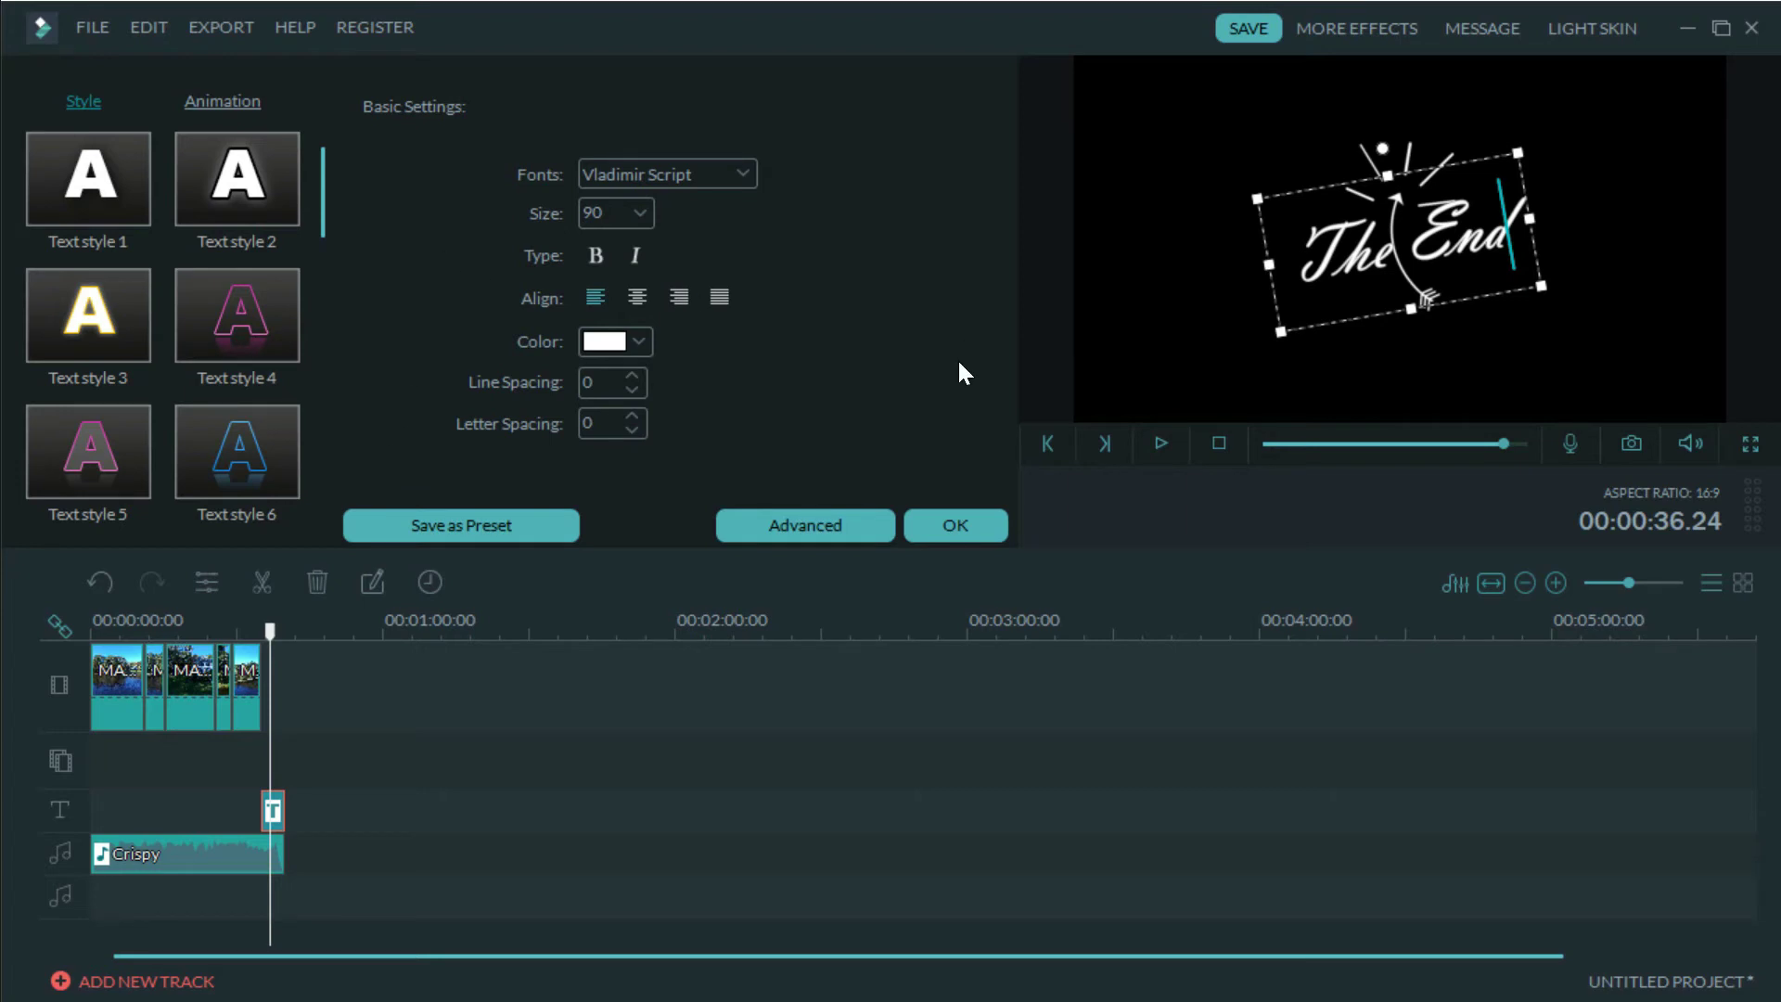
click(946, 521)
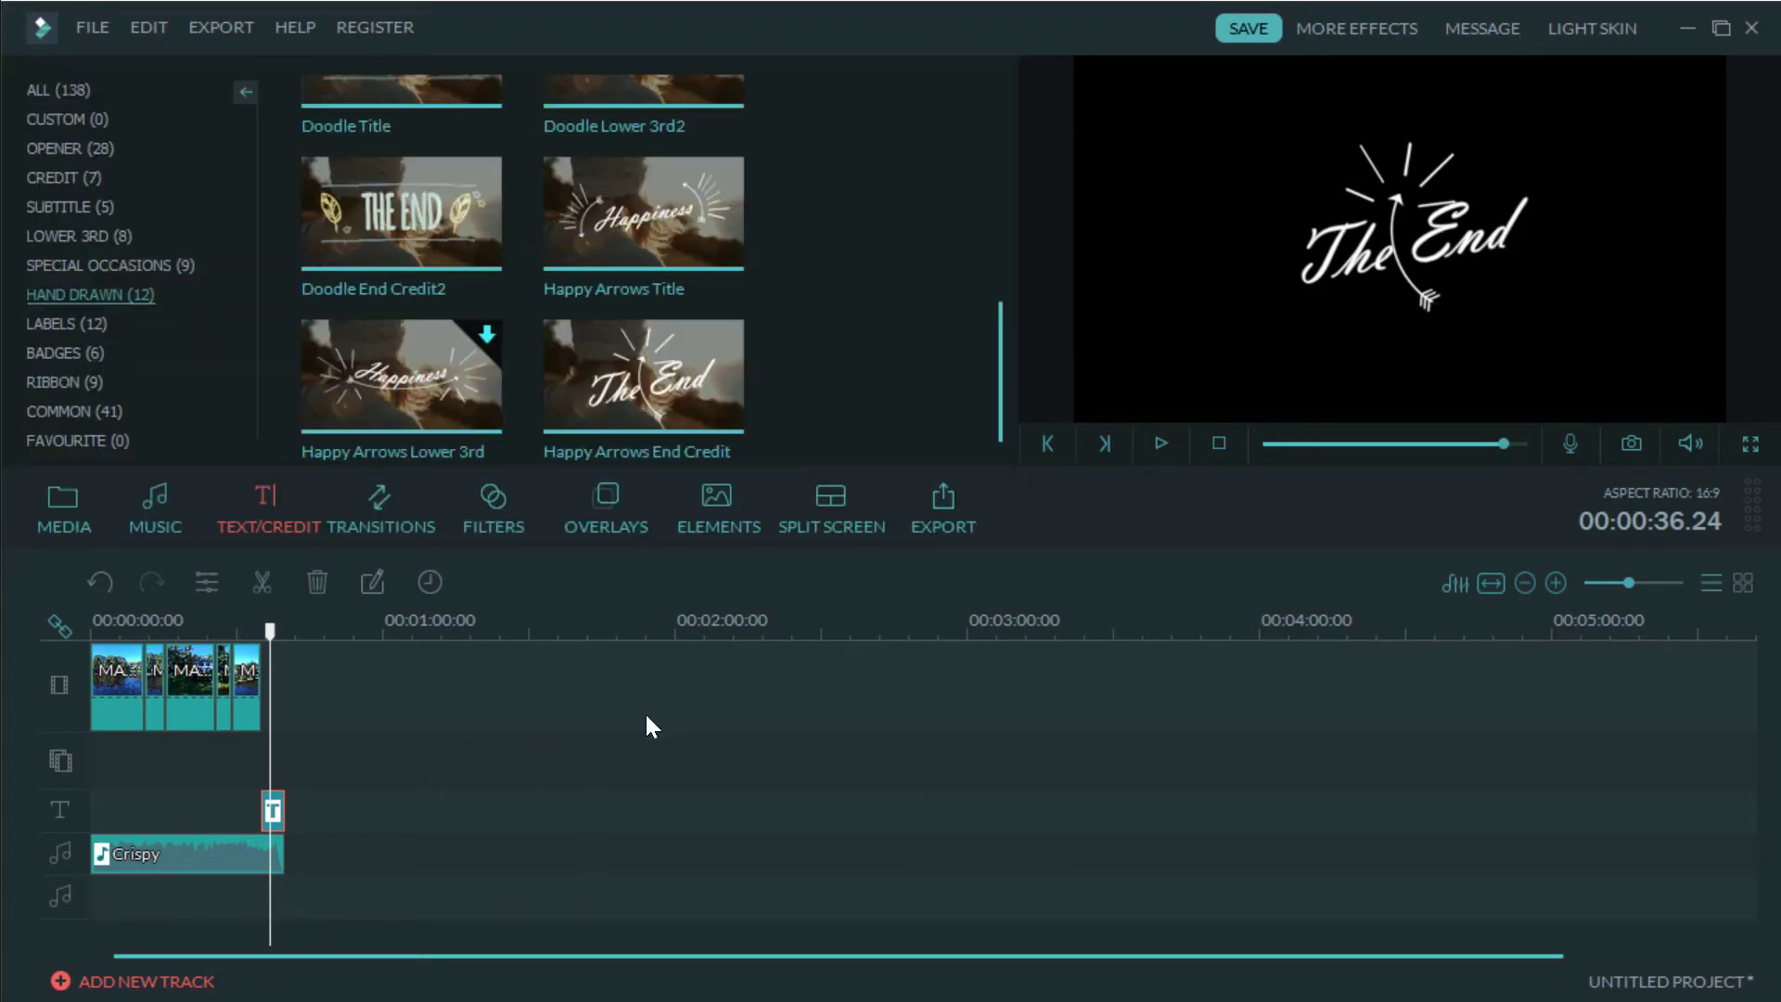
- Set up a video file export with 1920*1080 resolution and a 30 fps frame rate
click(202, 25)
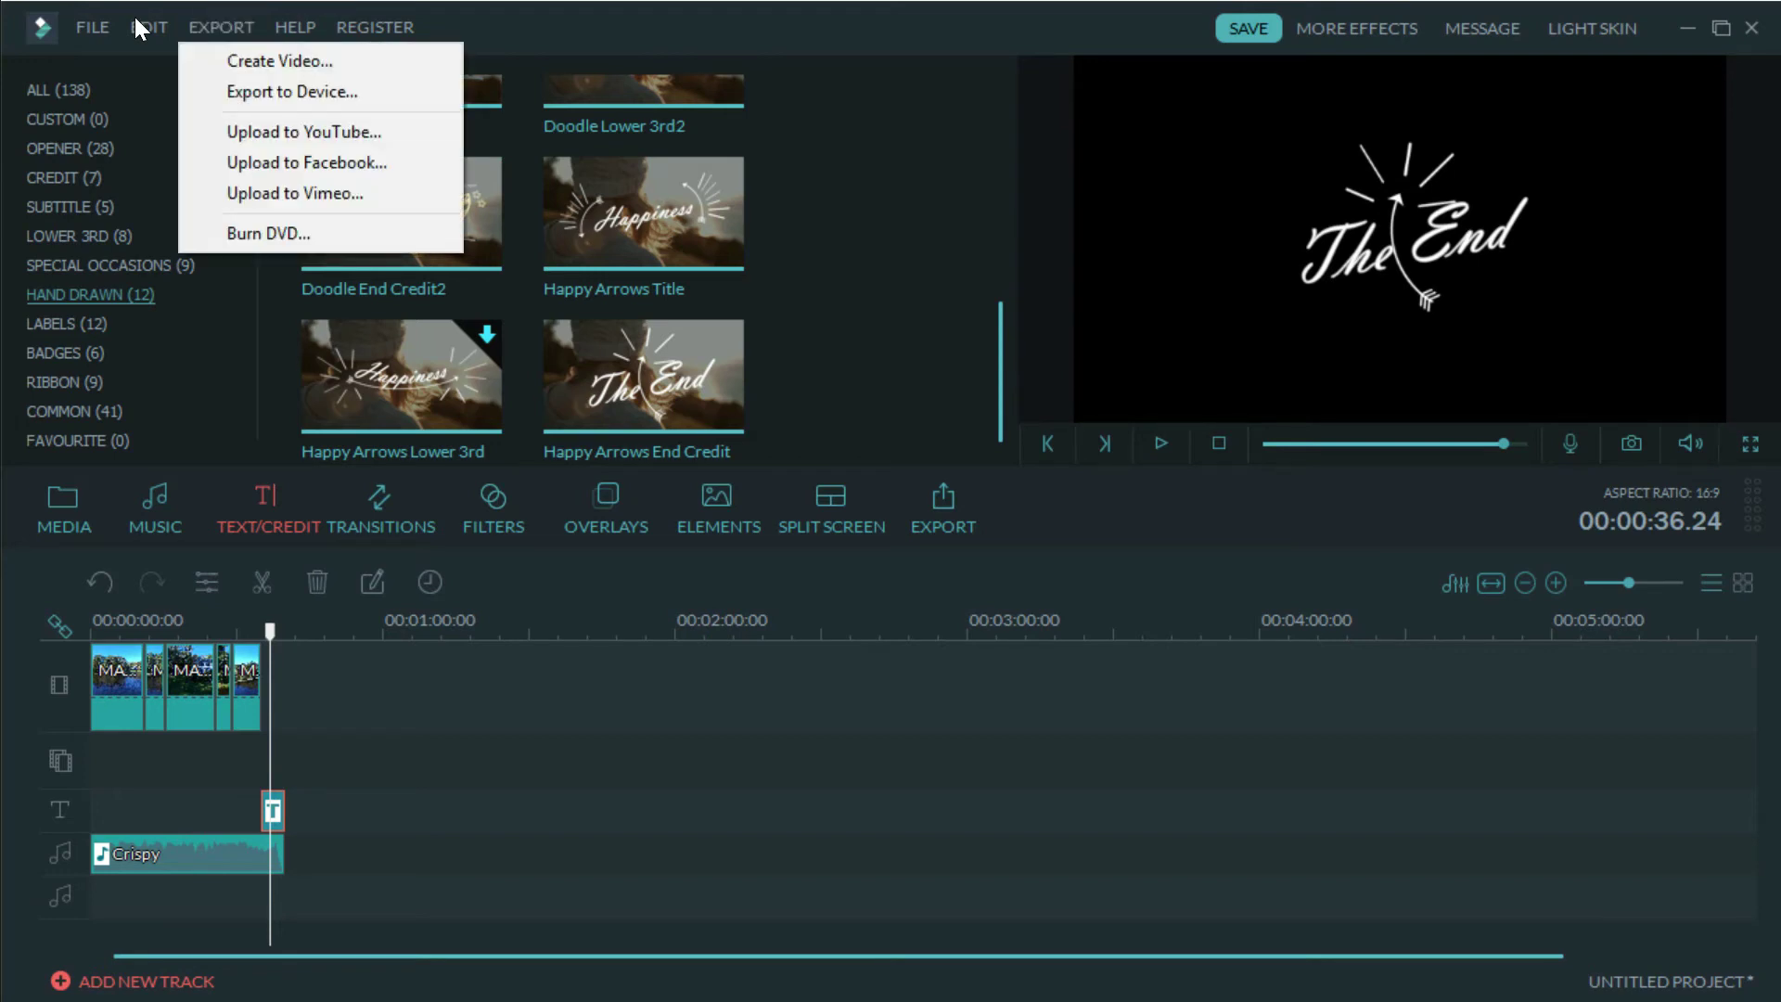
click(209, 59)
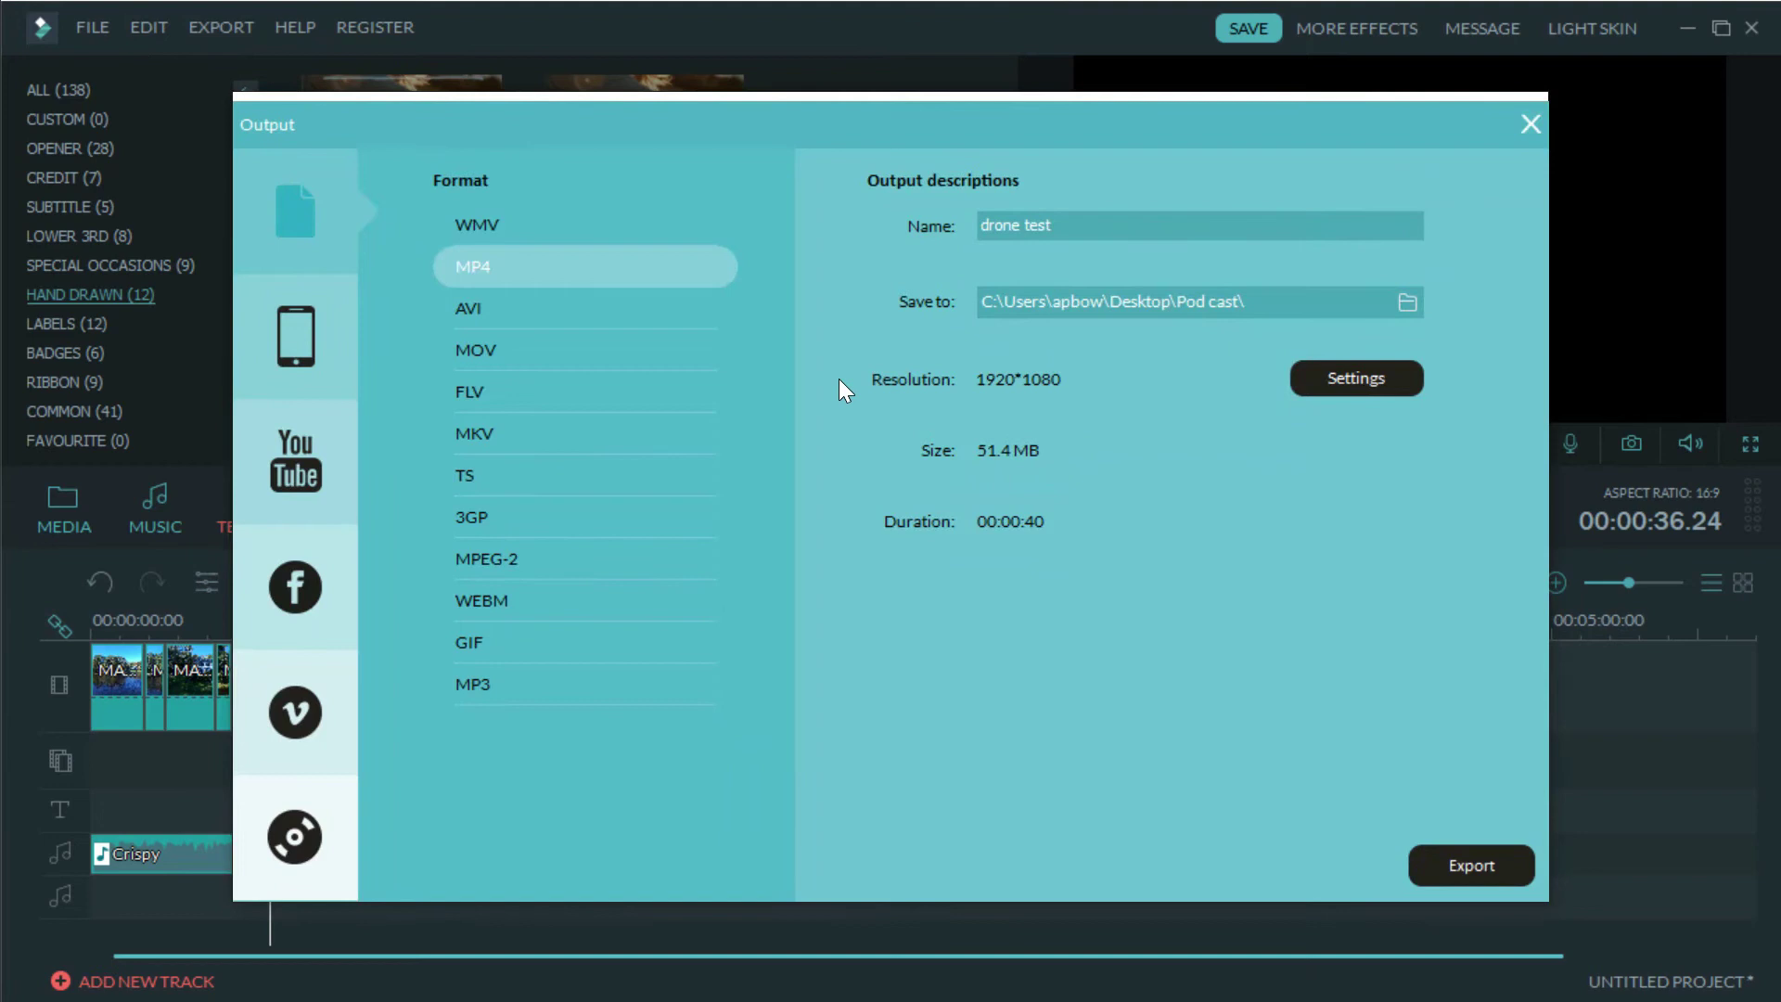
click(1362, 378)
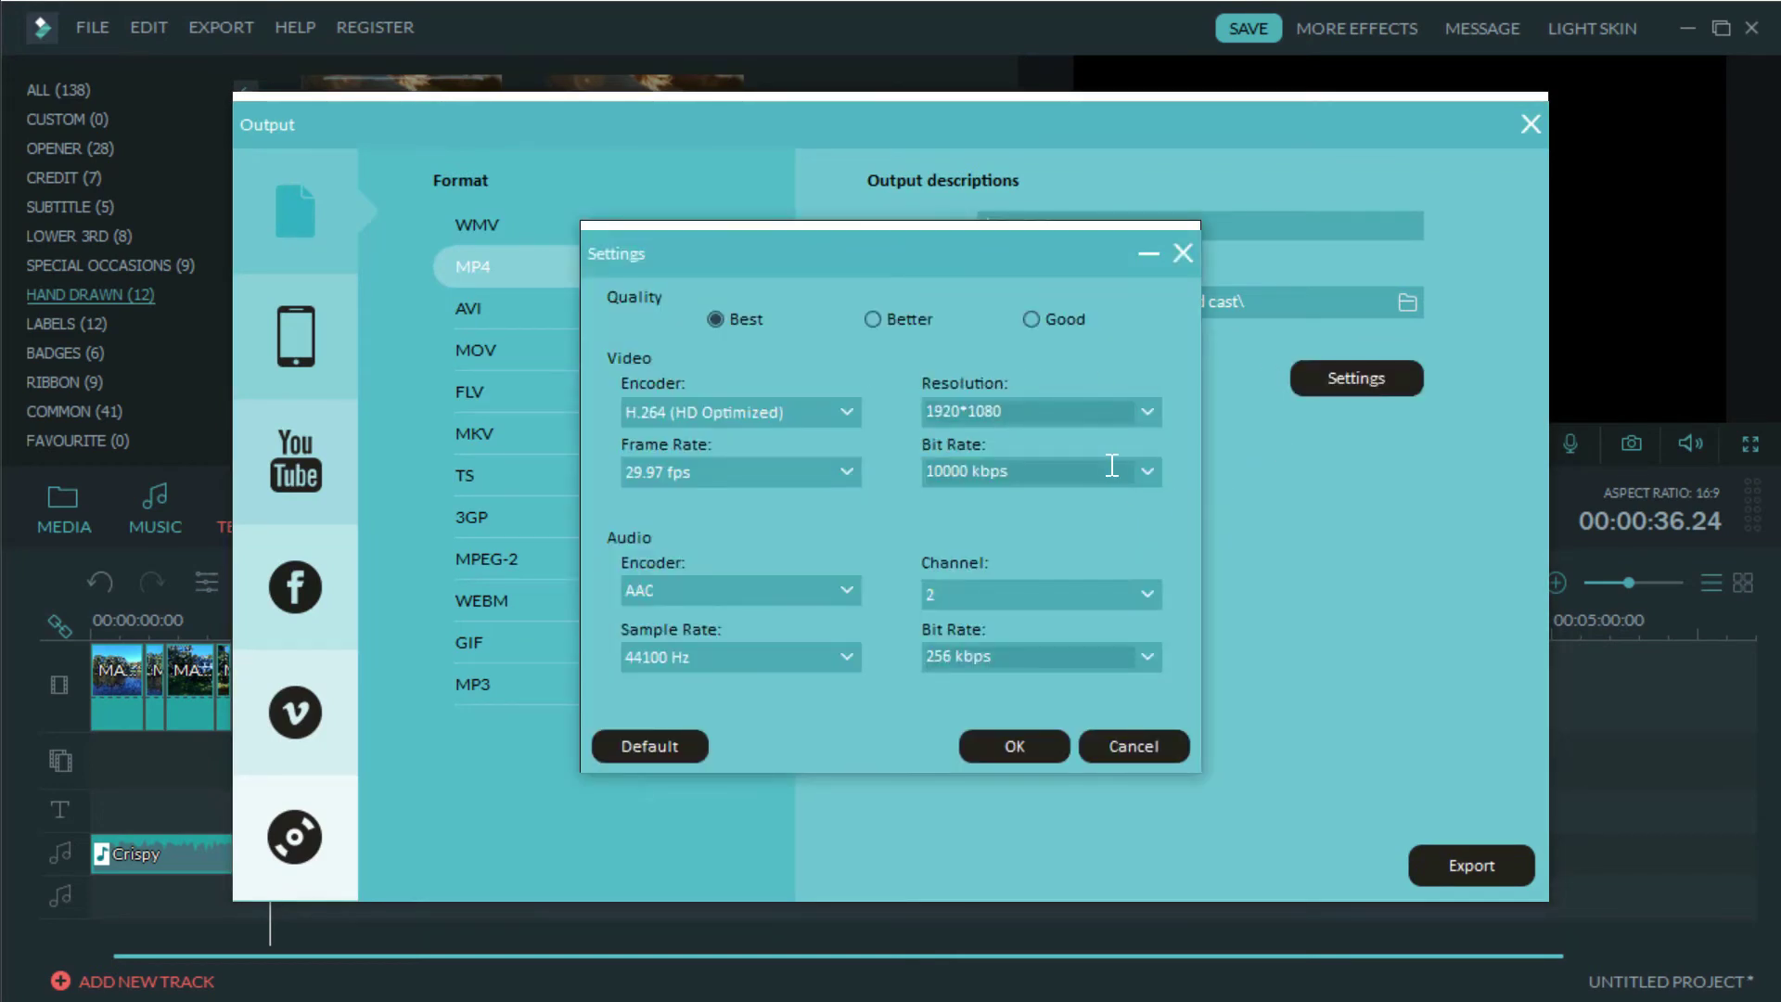
click(1139, 413)
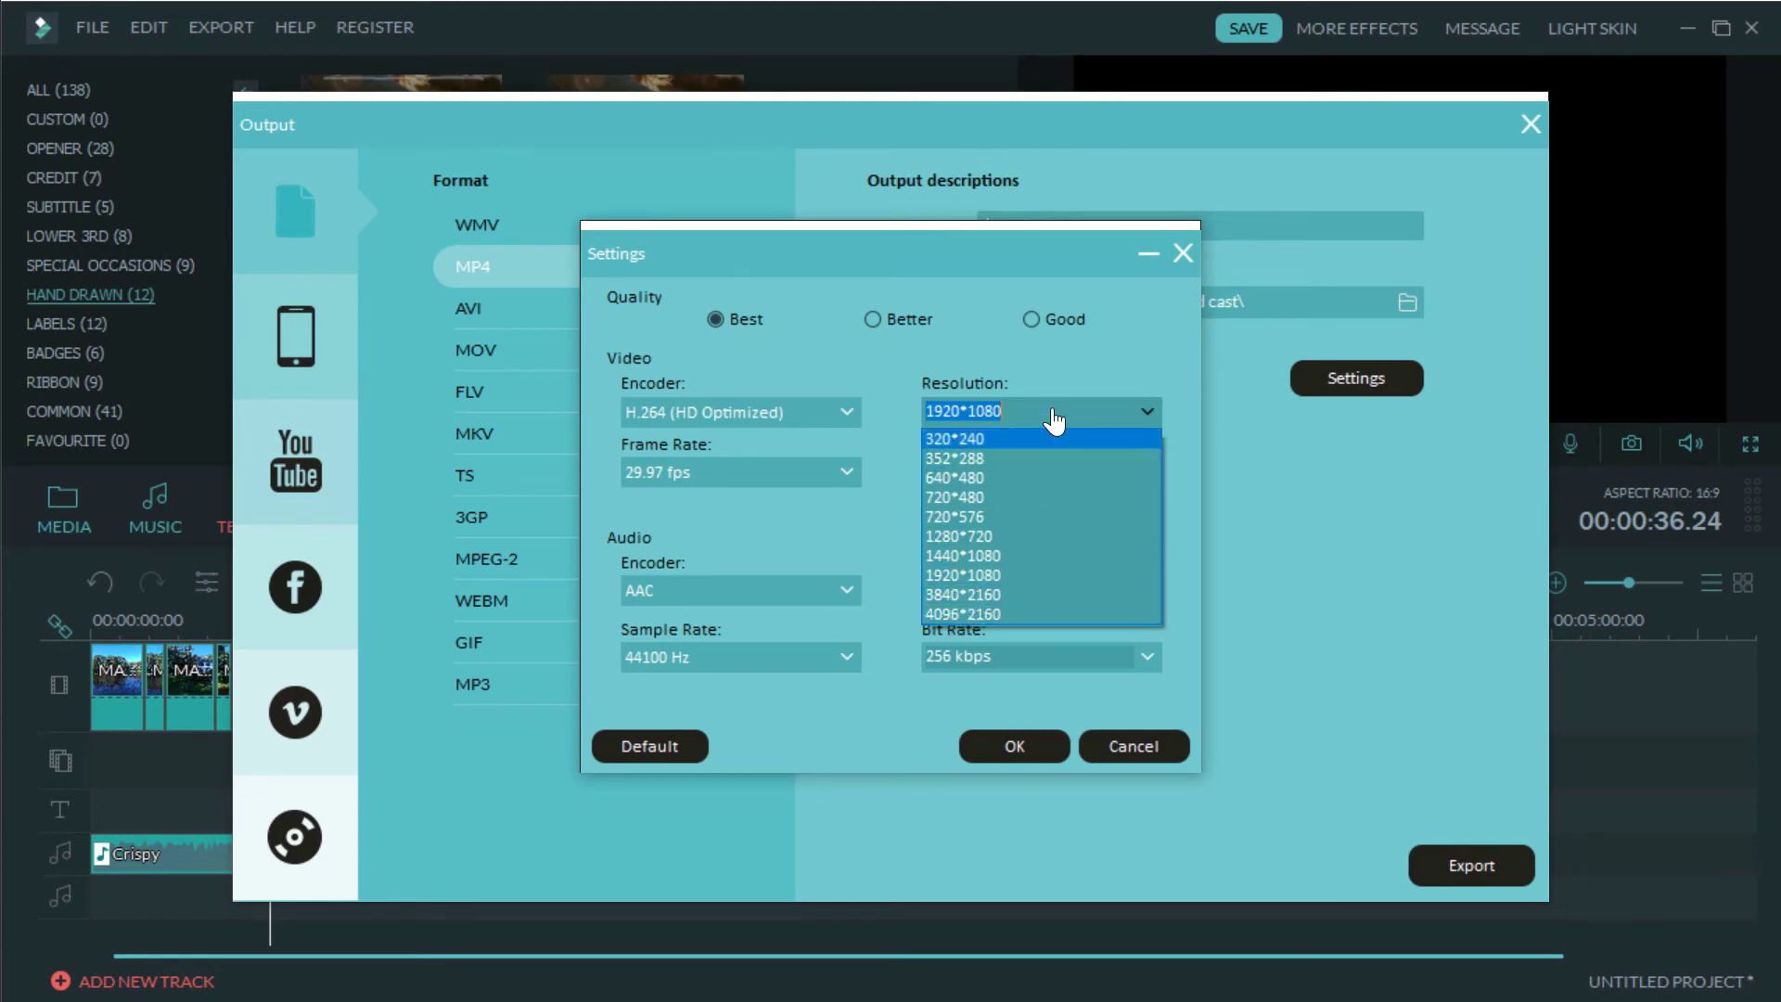
click(1050, 575)
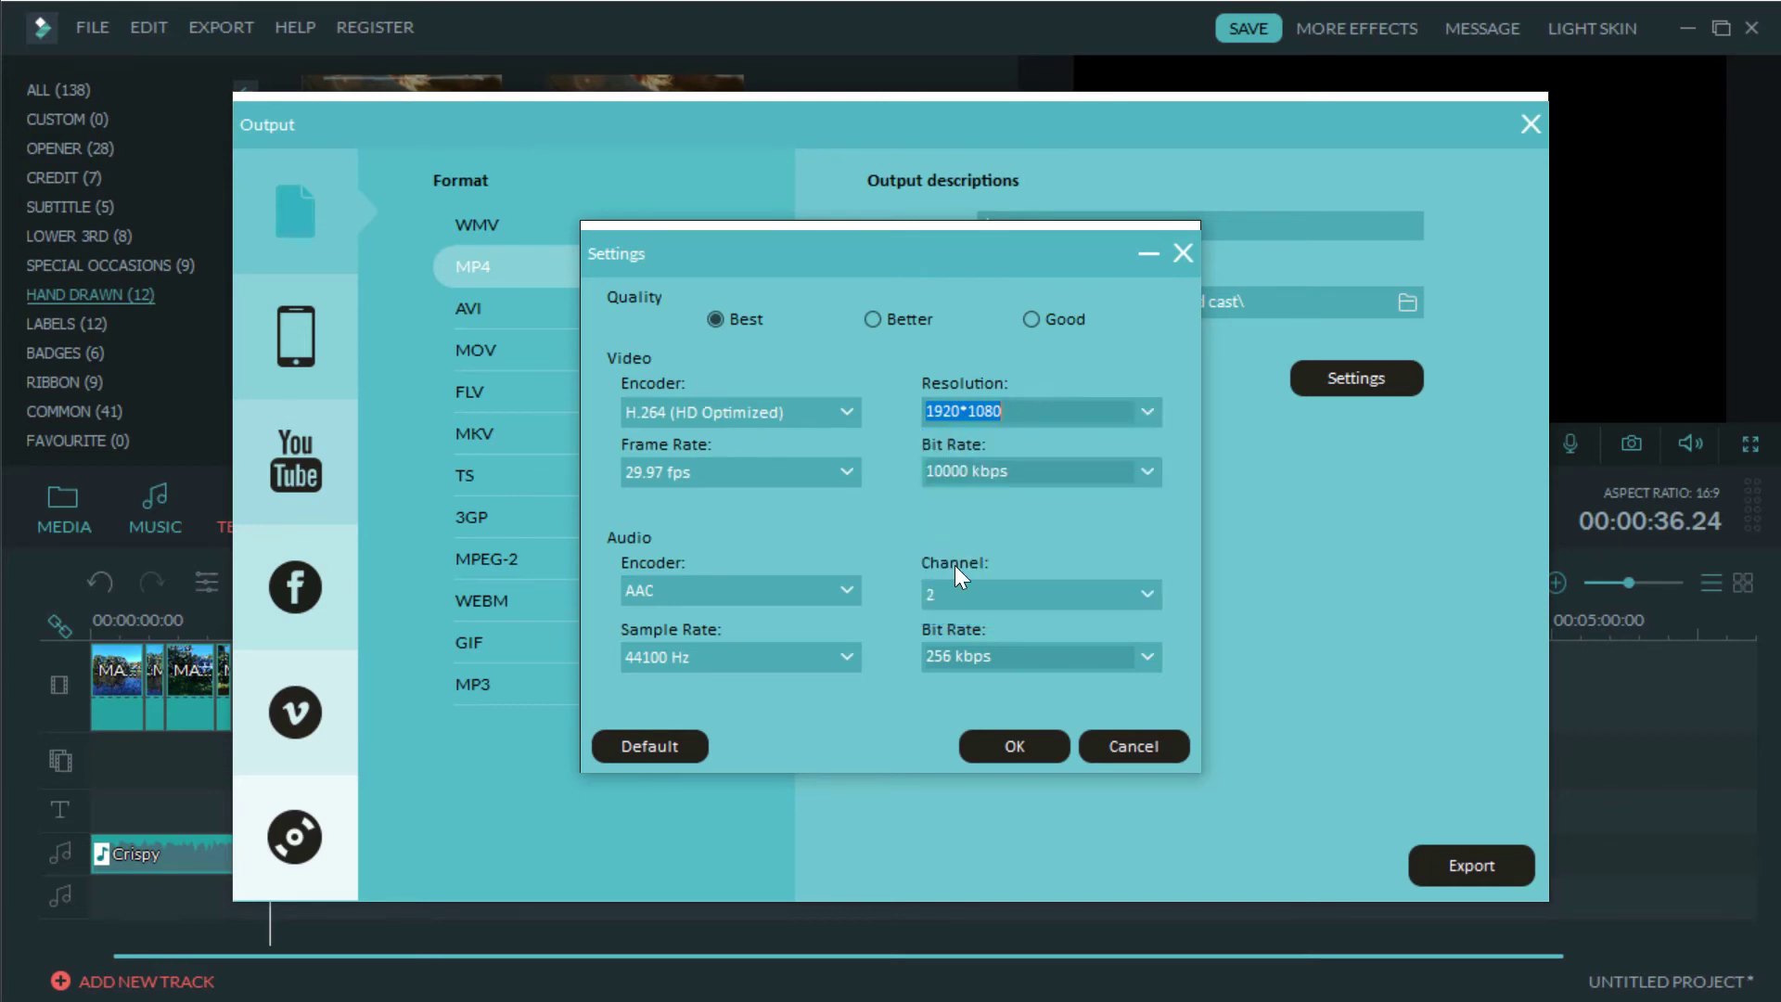
click(656, 473)
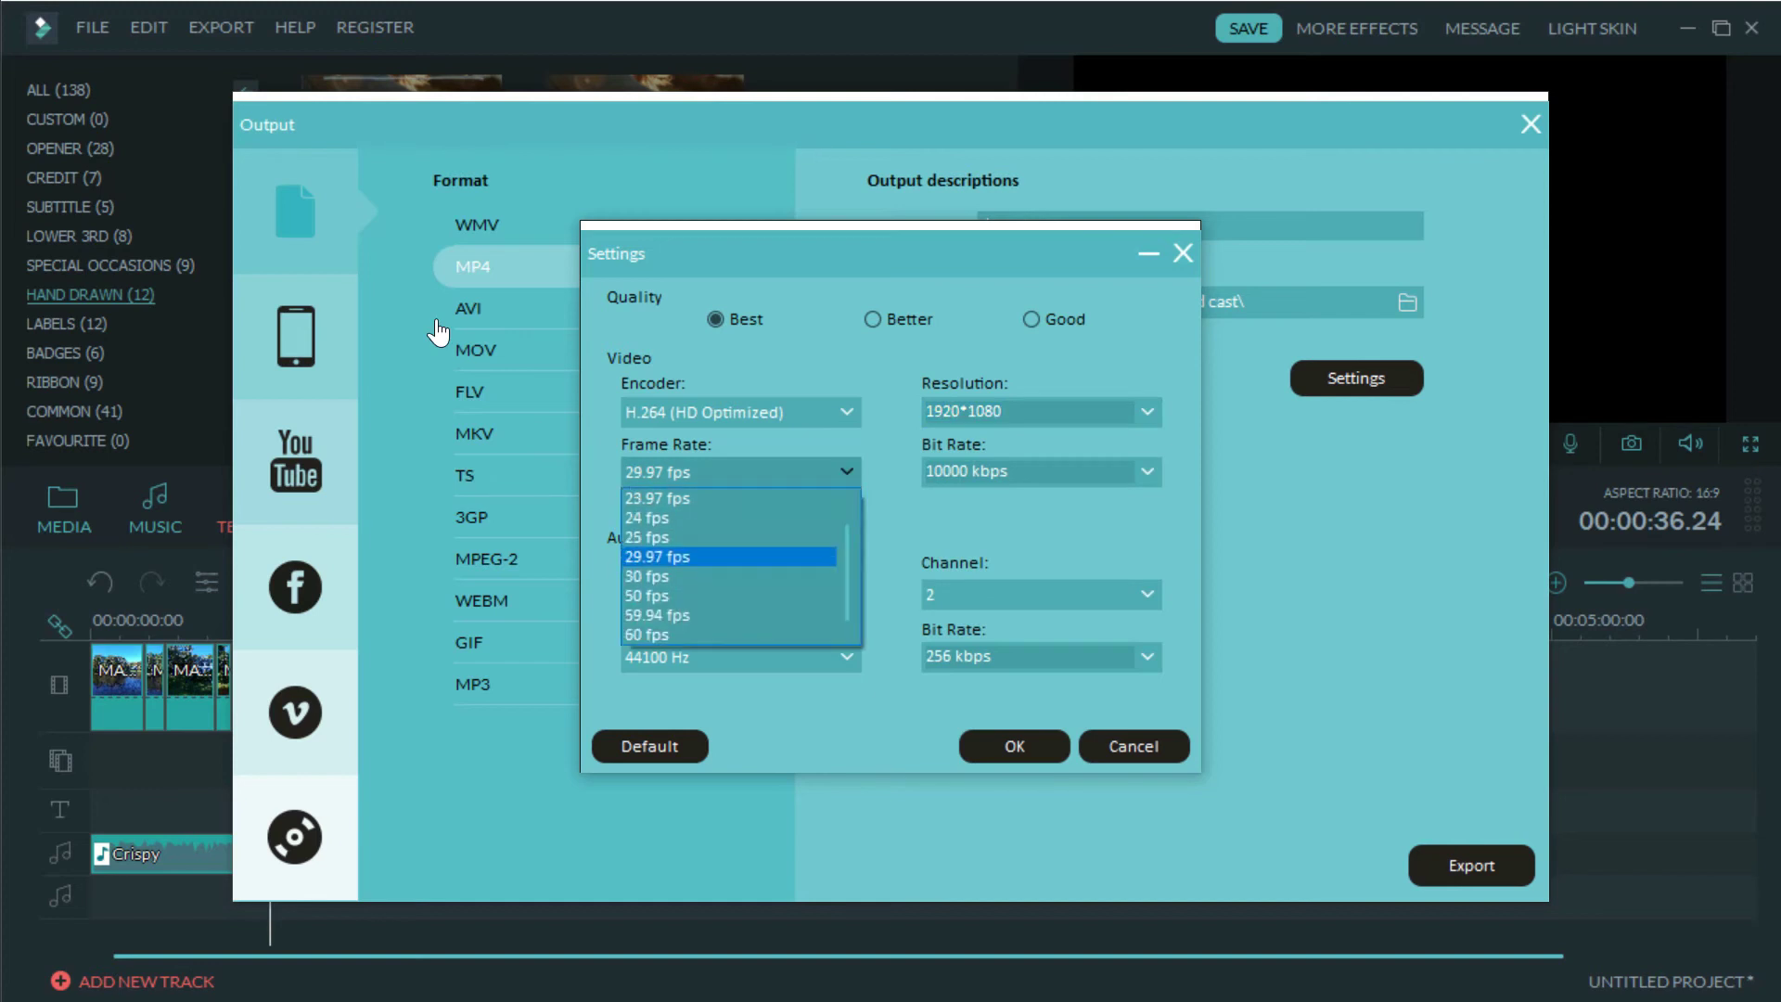
click(686, 578)
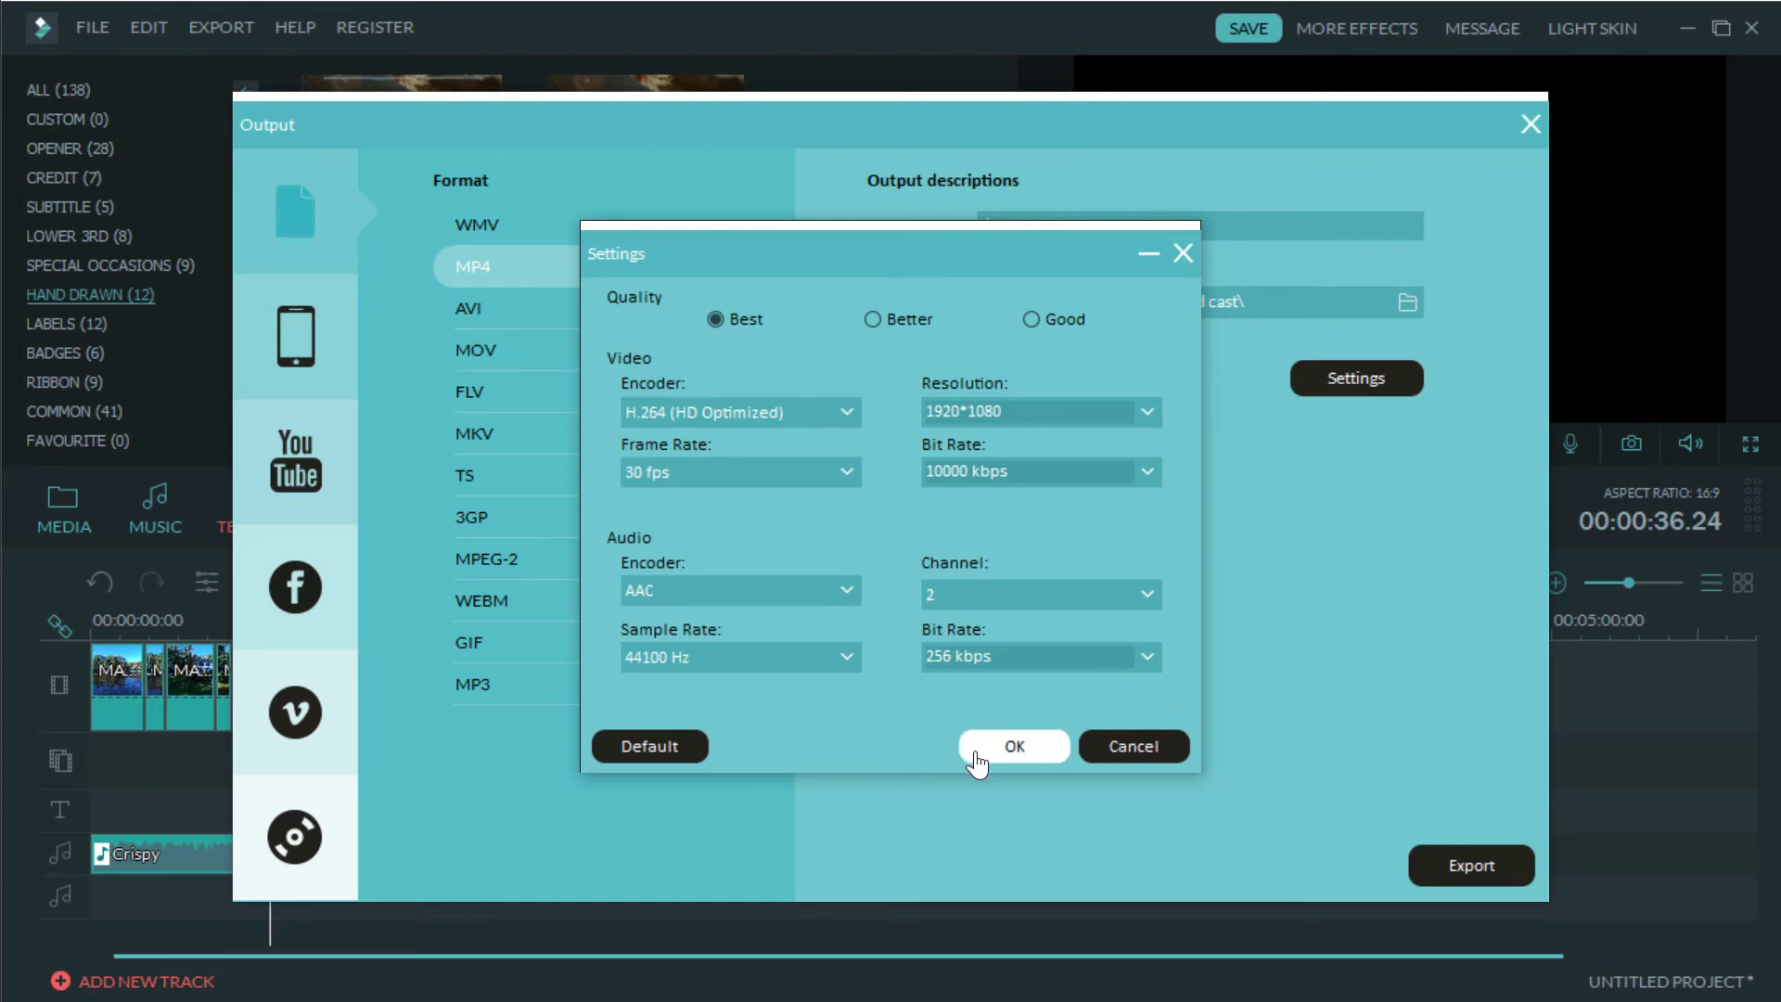
click(1011, 750)
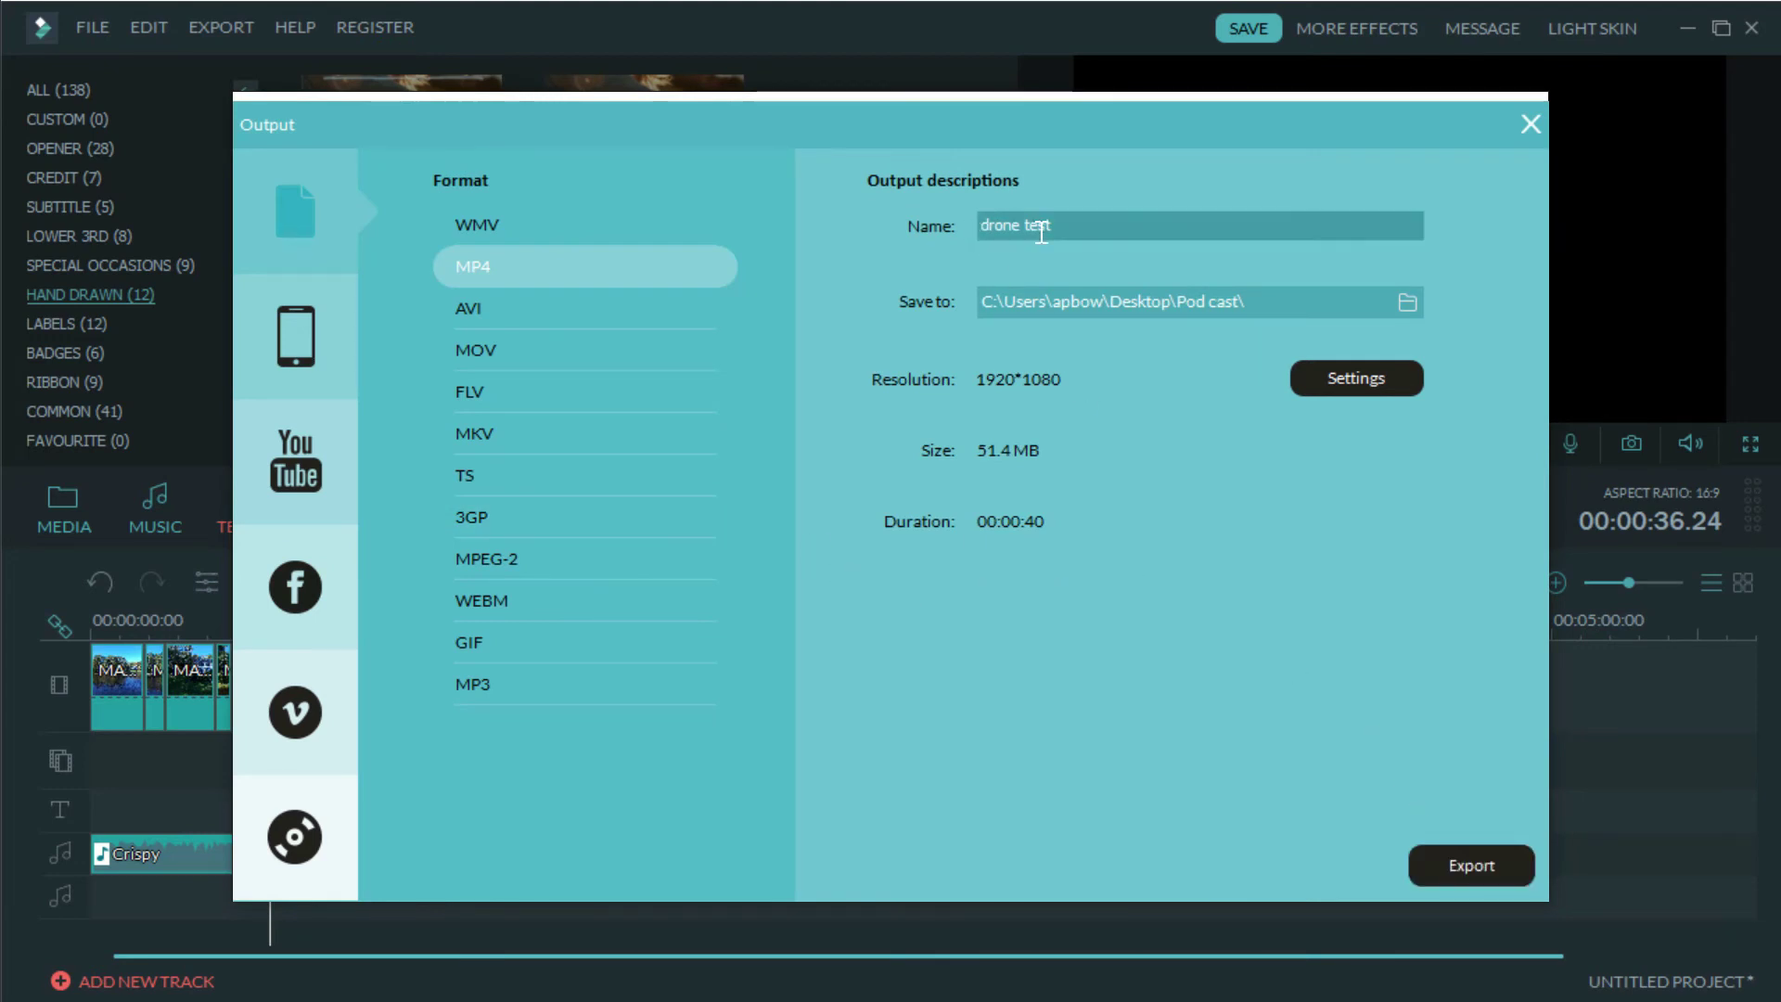
- Export the video under the name drone test 1 and open its destination folder
text(1)
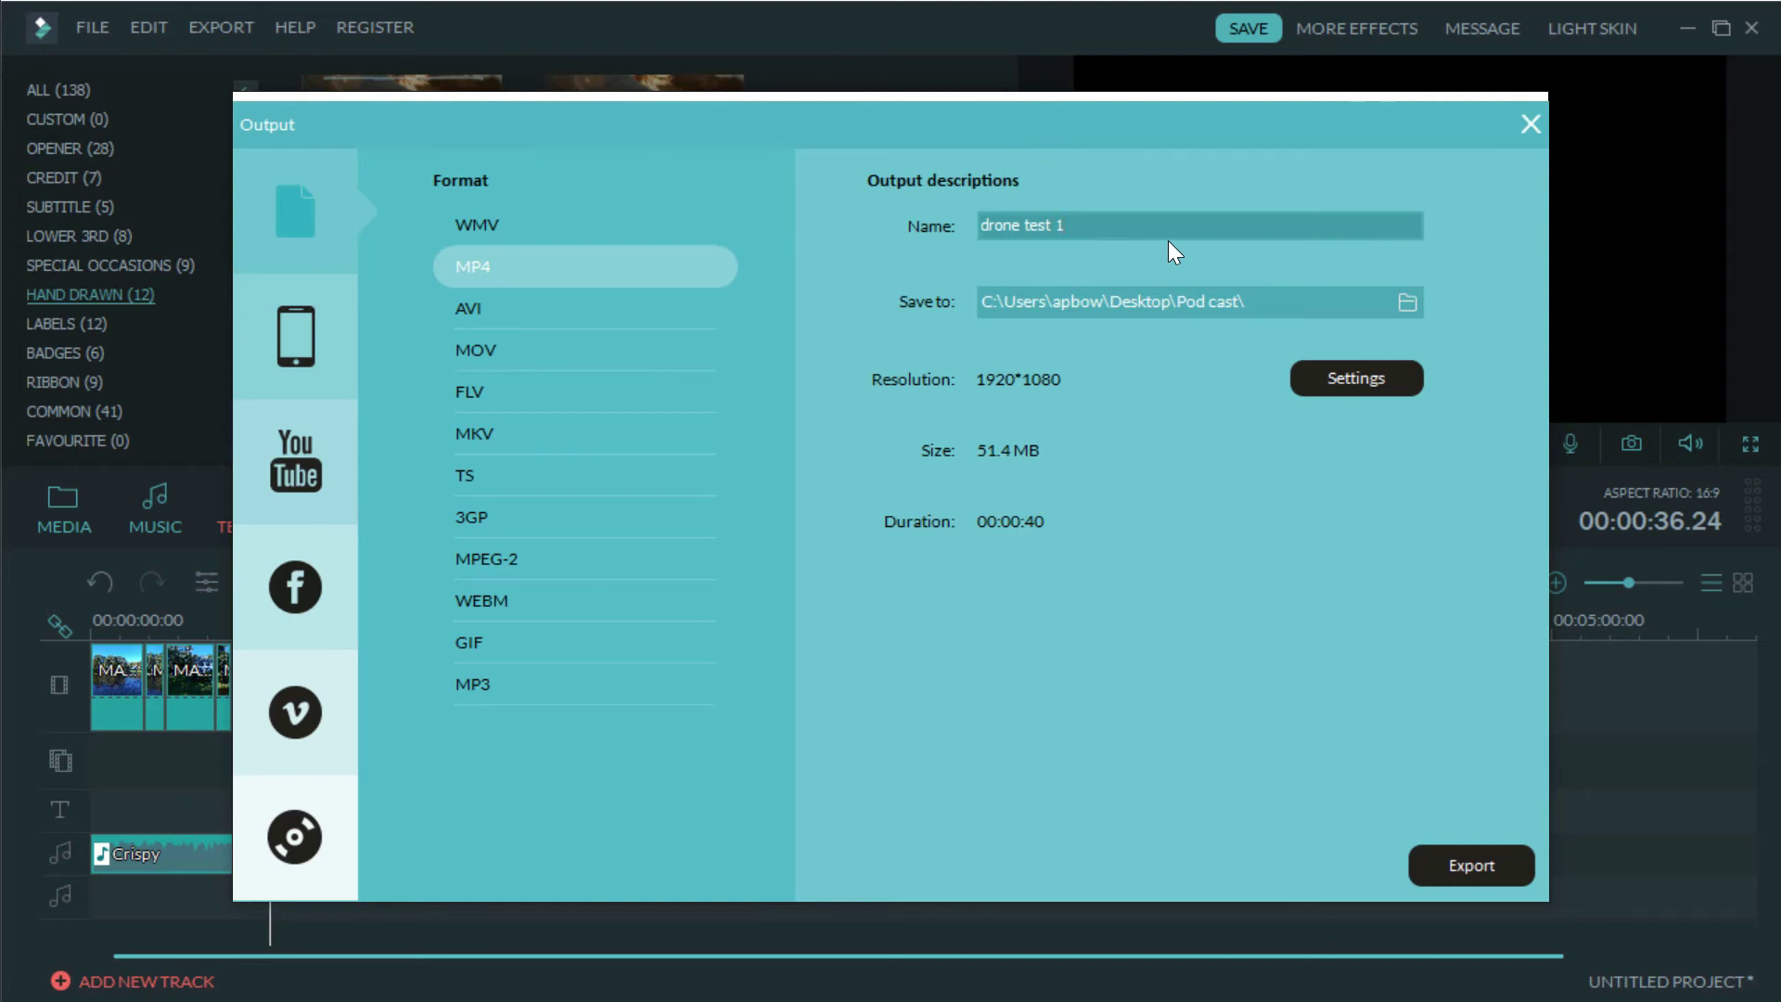
click(1478, 858)
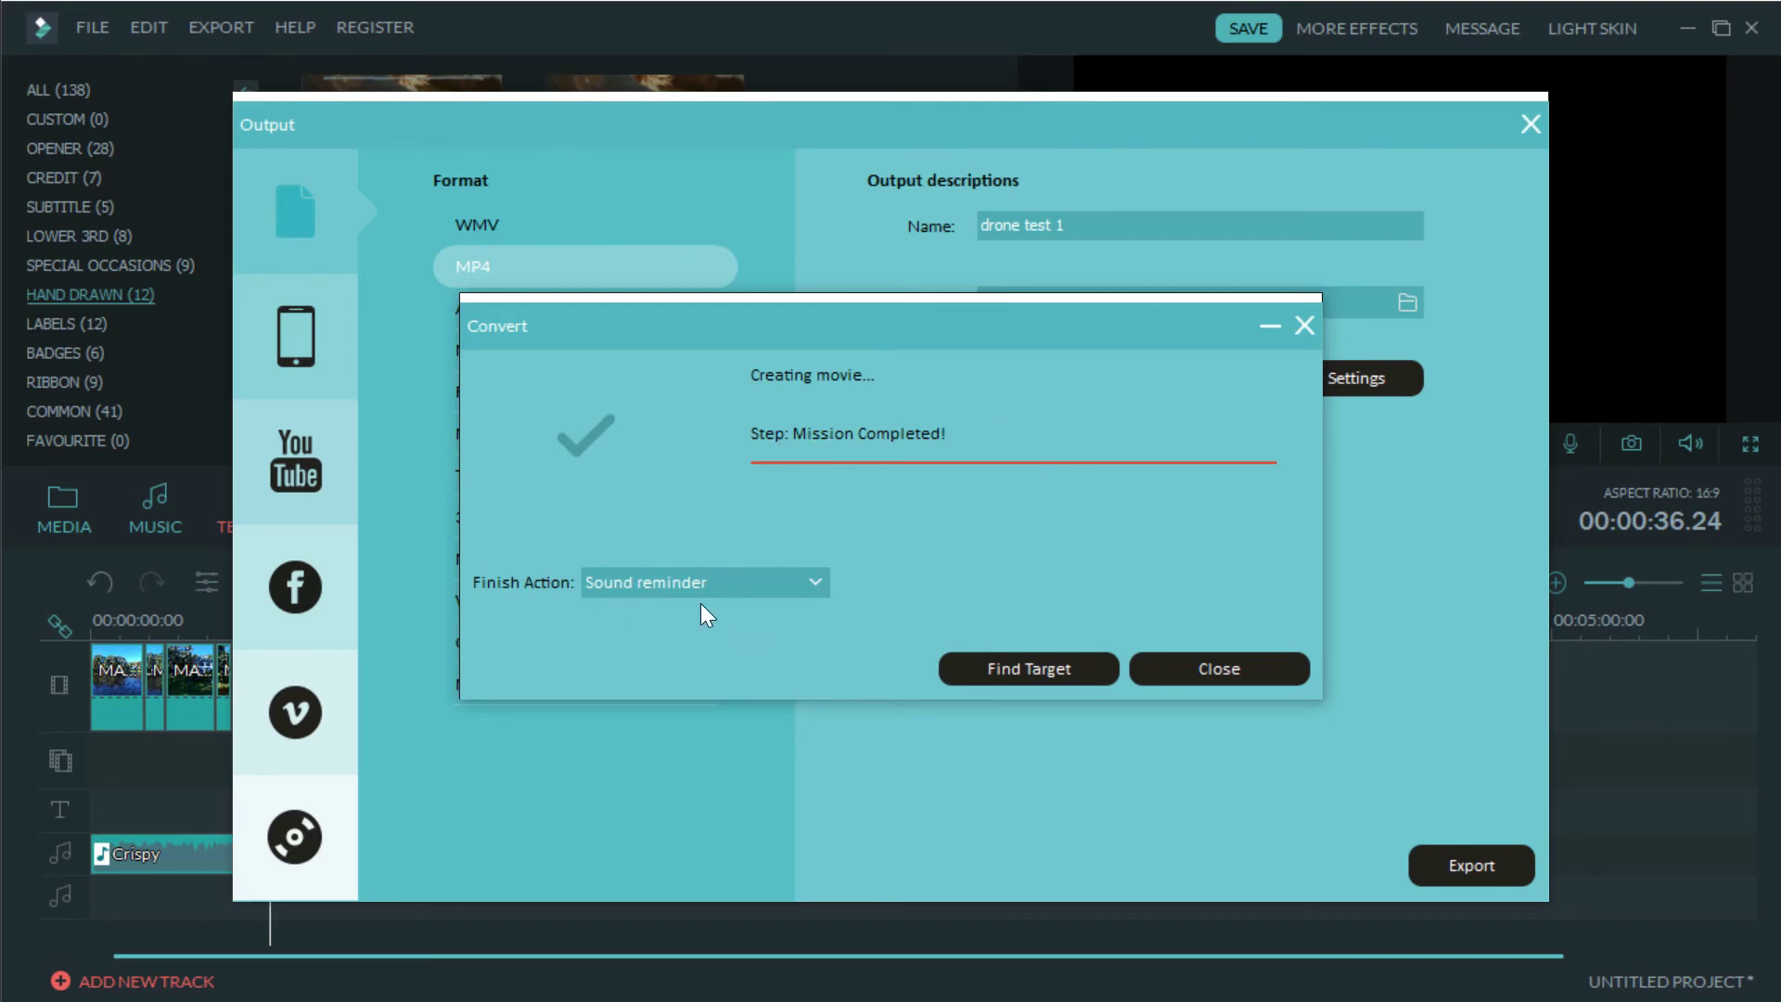
click(1063, 672)
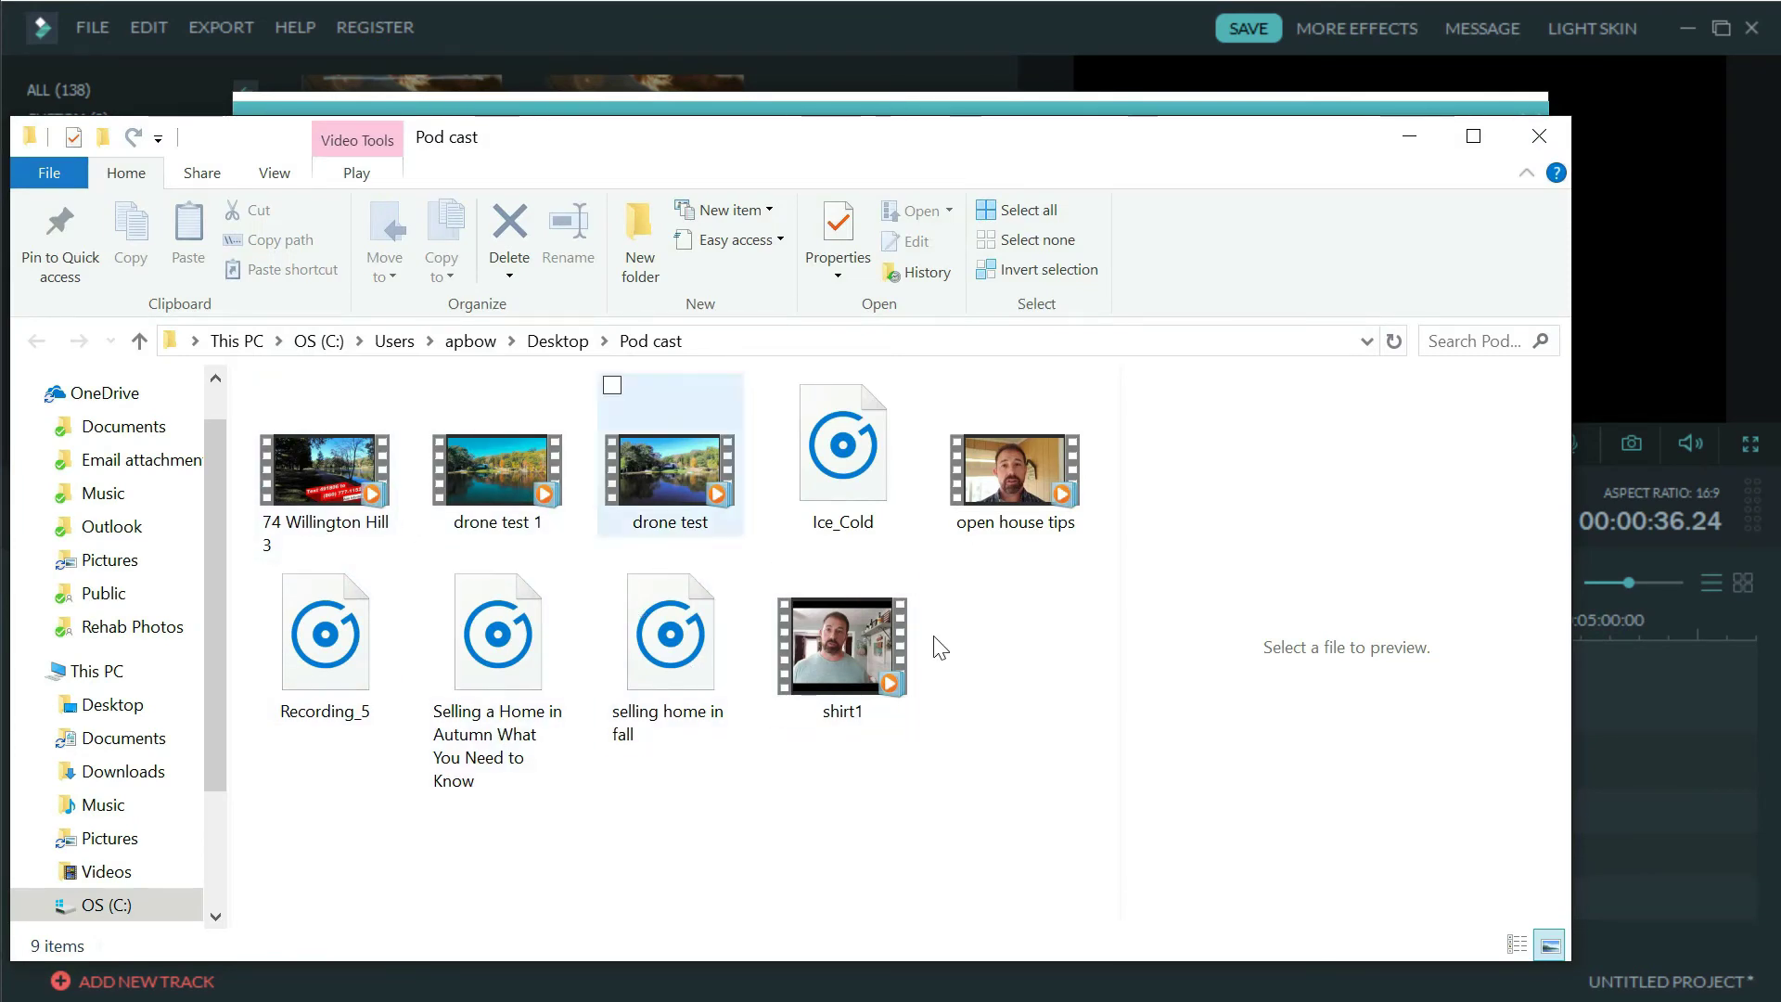
- Play the exported drone test 1 video and close the player and the Pod cast folder
double_click(492, 476)
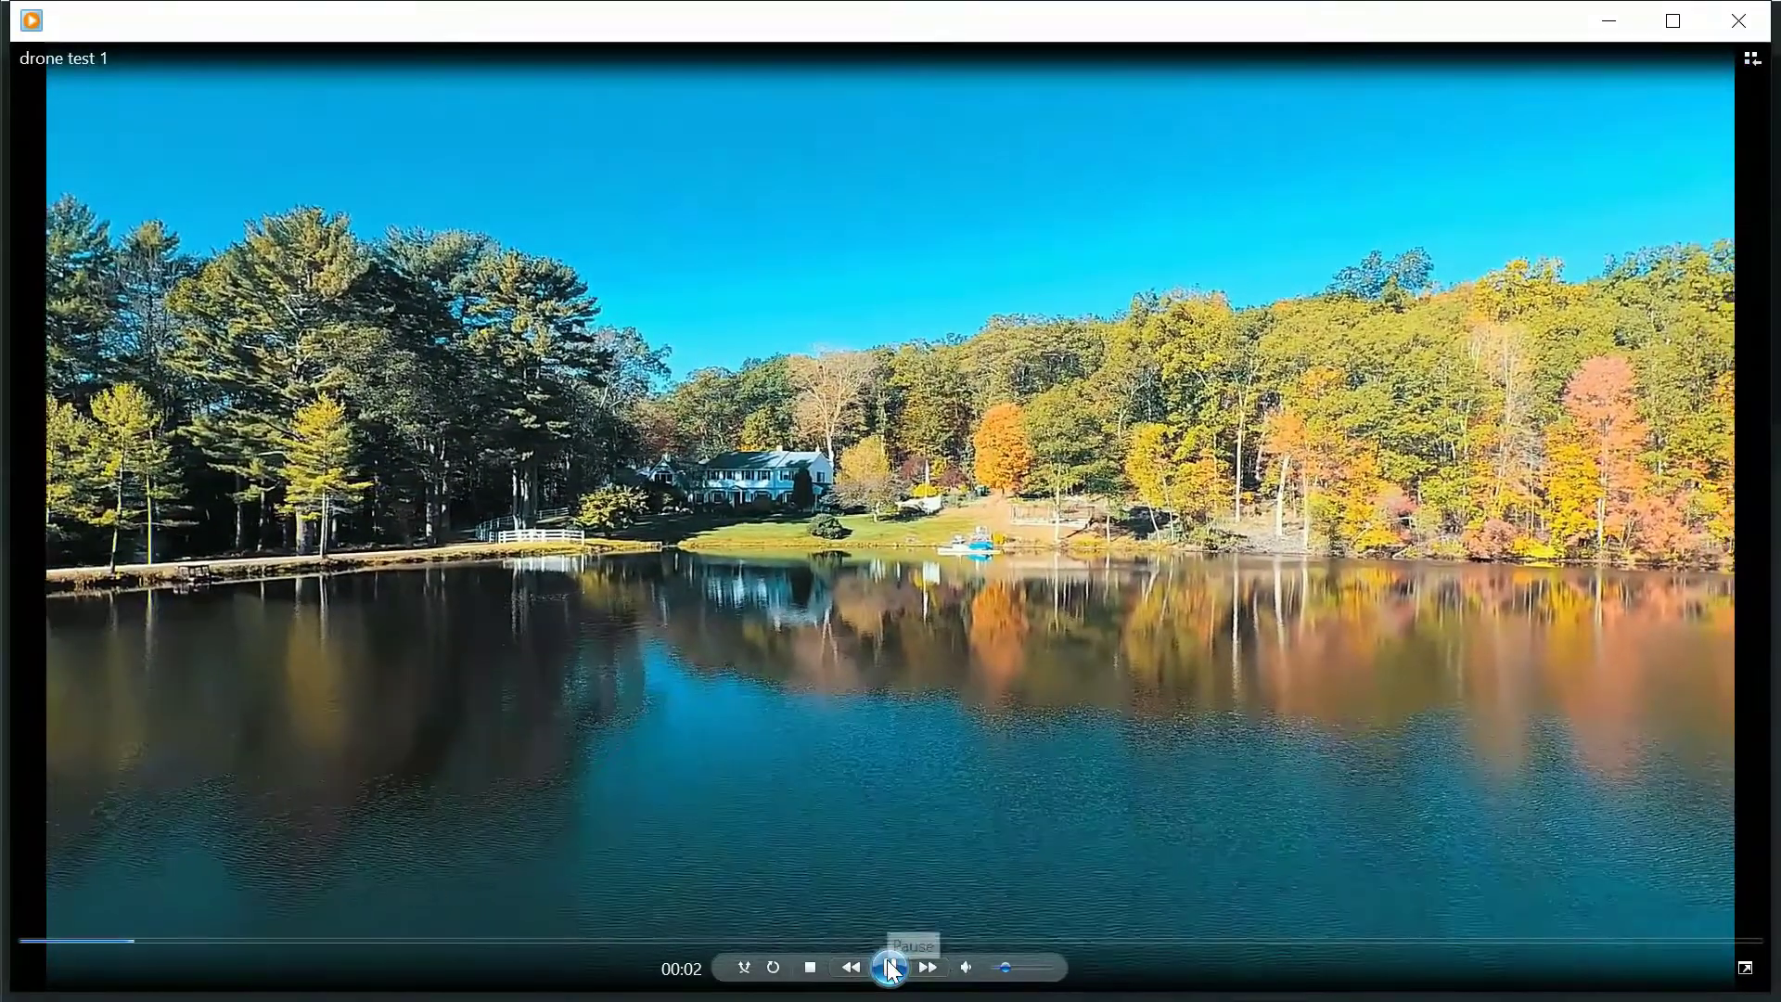
click(891, 967)
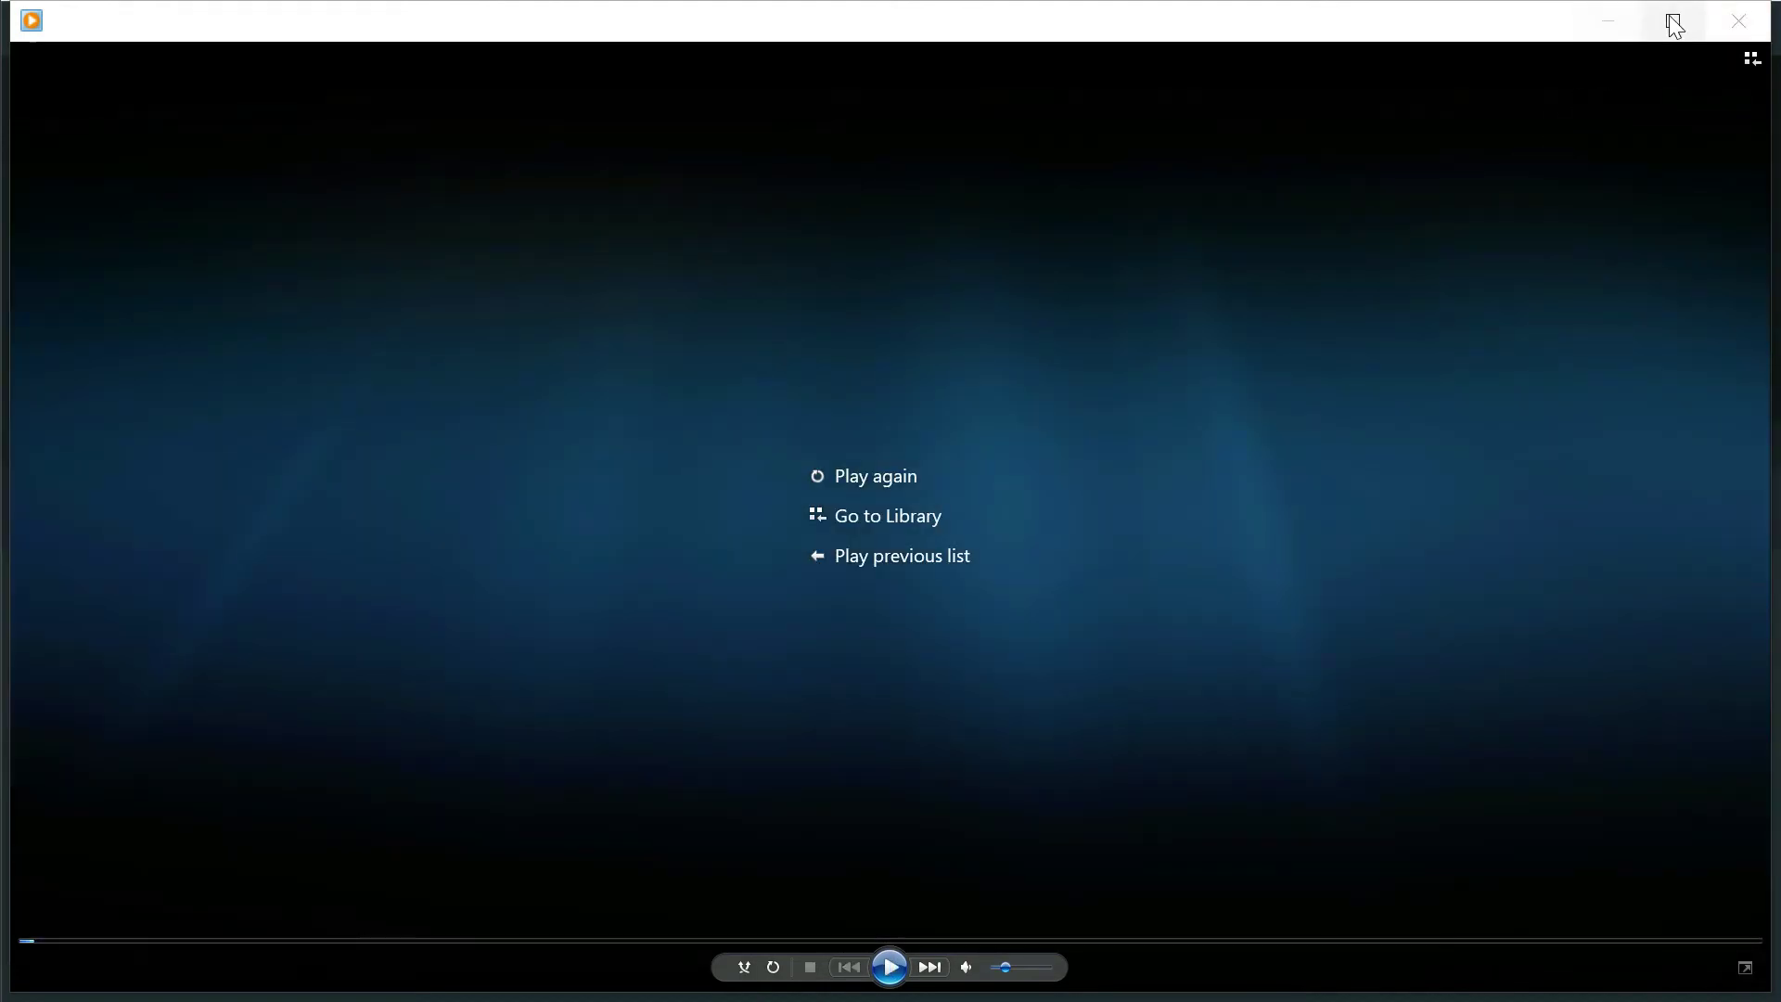
click(1738, 21)
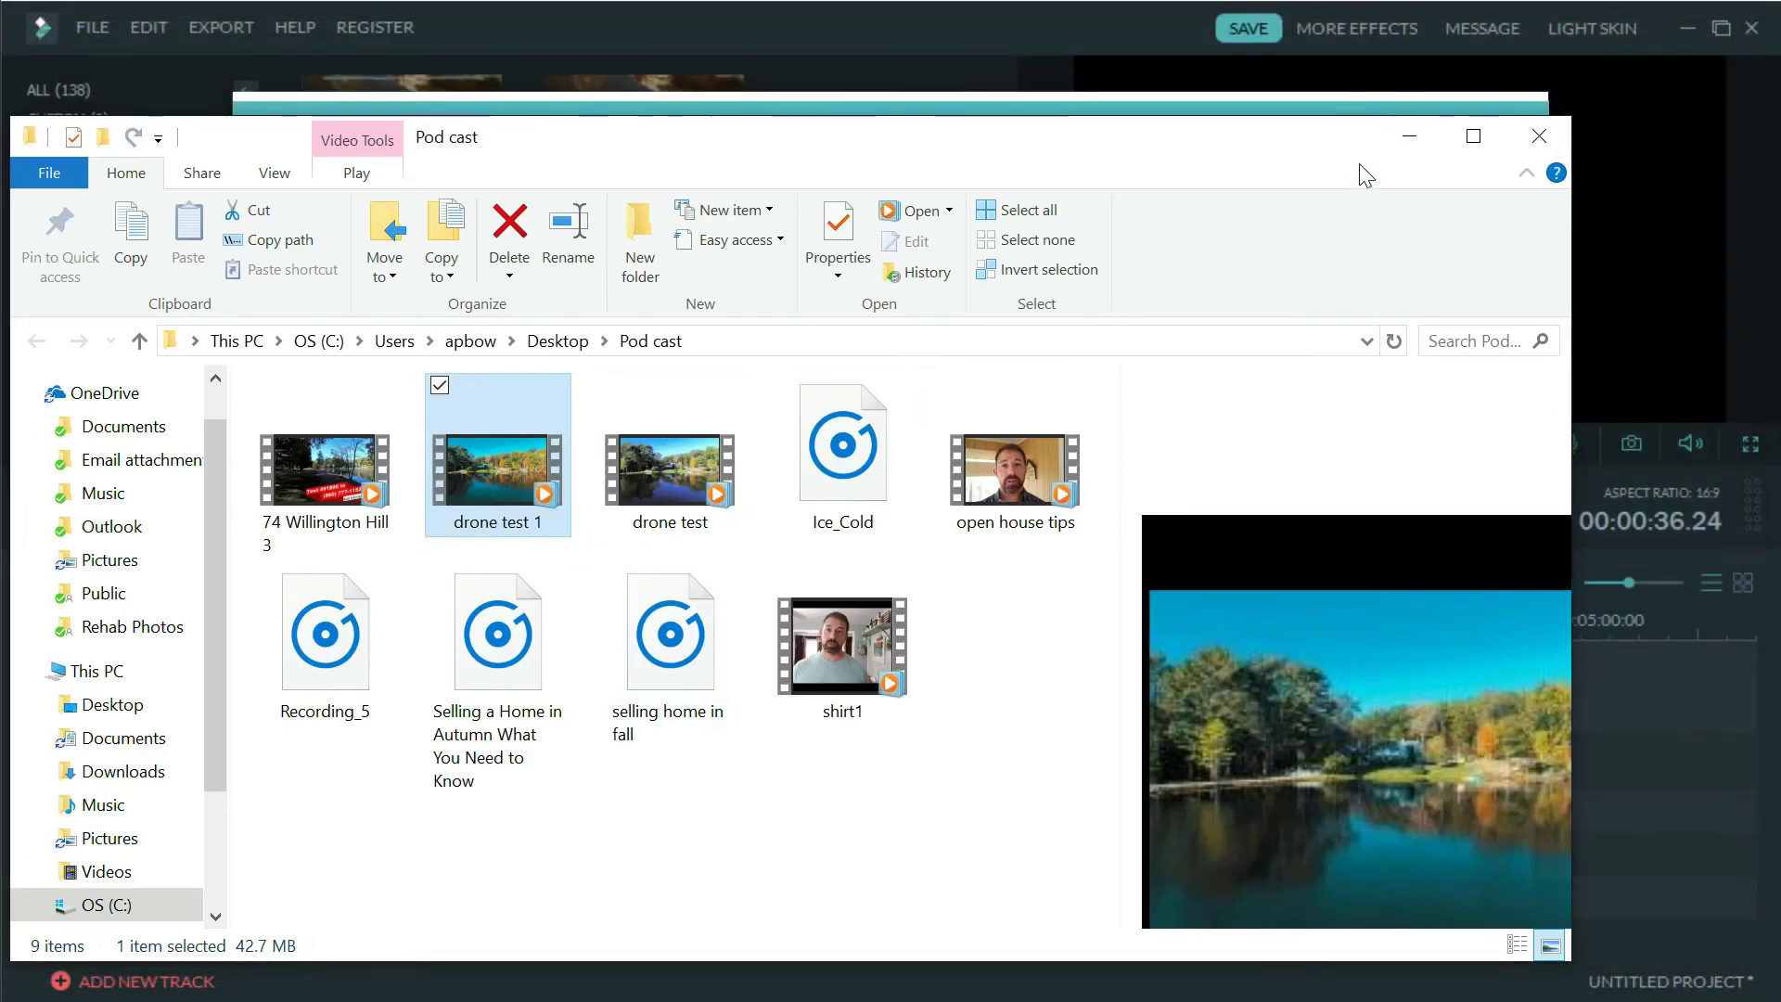
click(1539, 135)
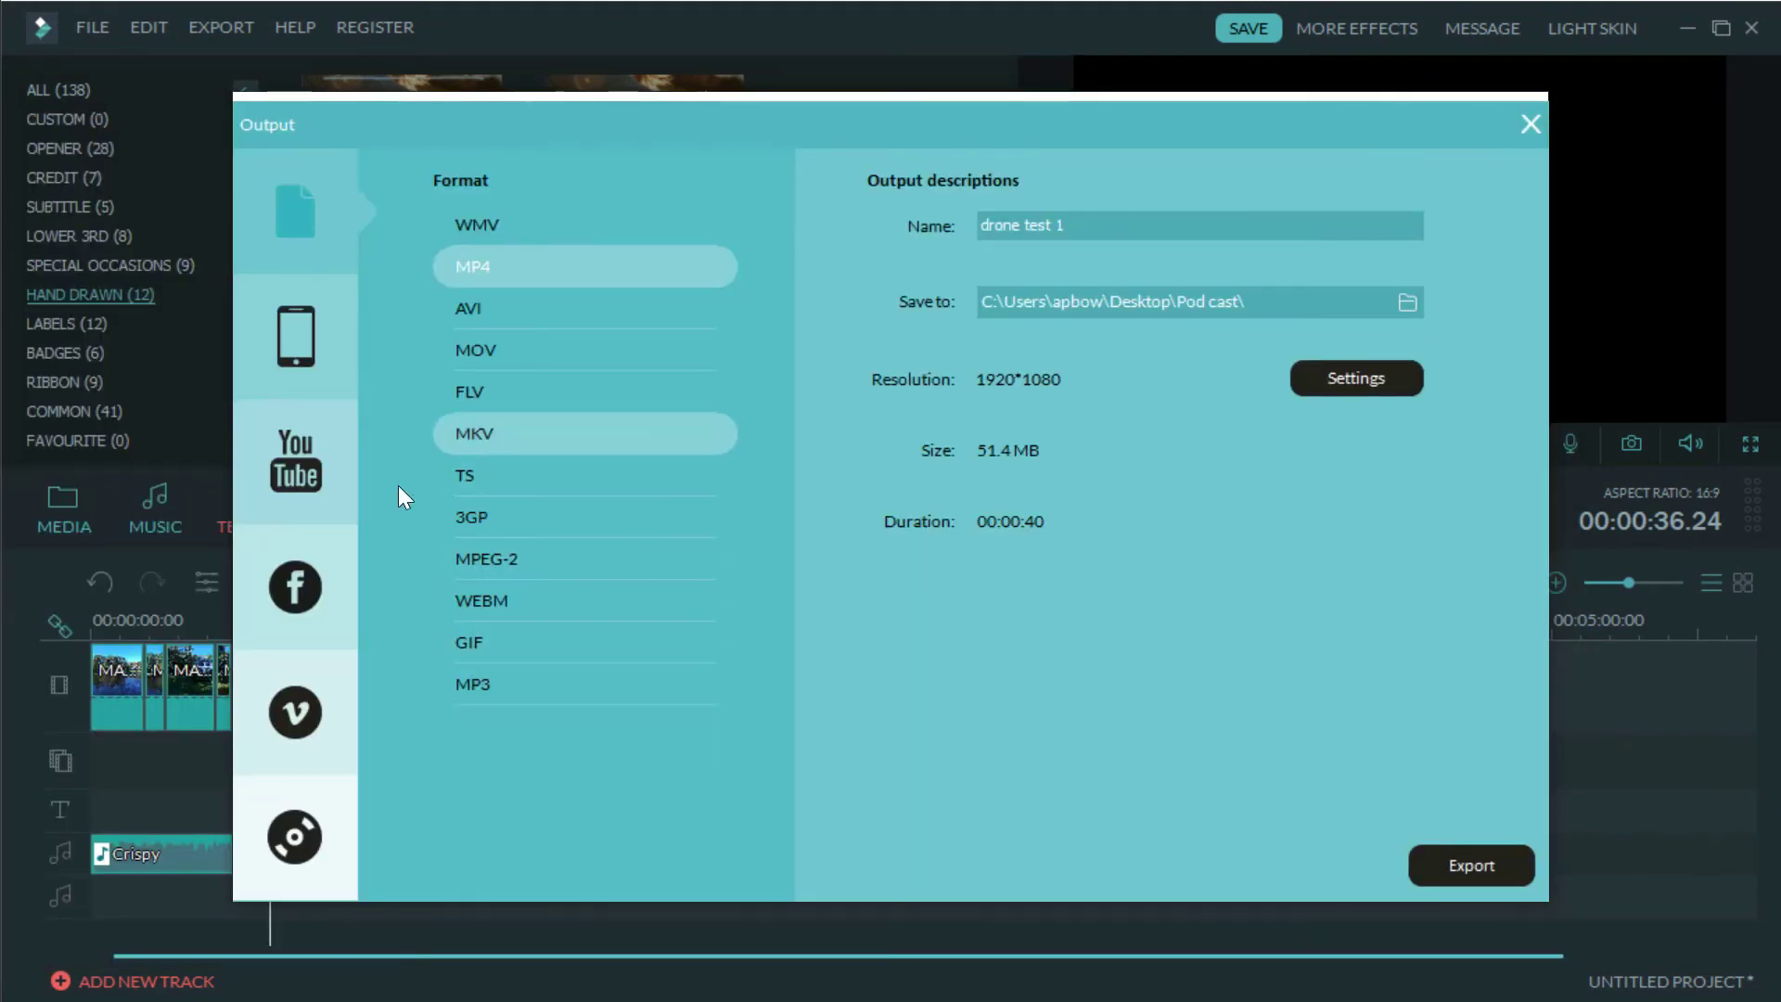
- Review the device, Facebook and YouTube export options, trying 1080p quality for YouTube, and close the output settings
click(312, 336)
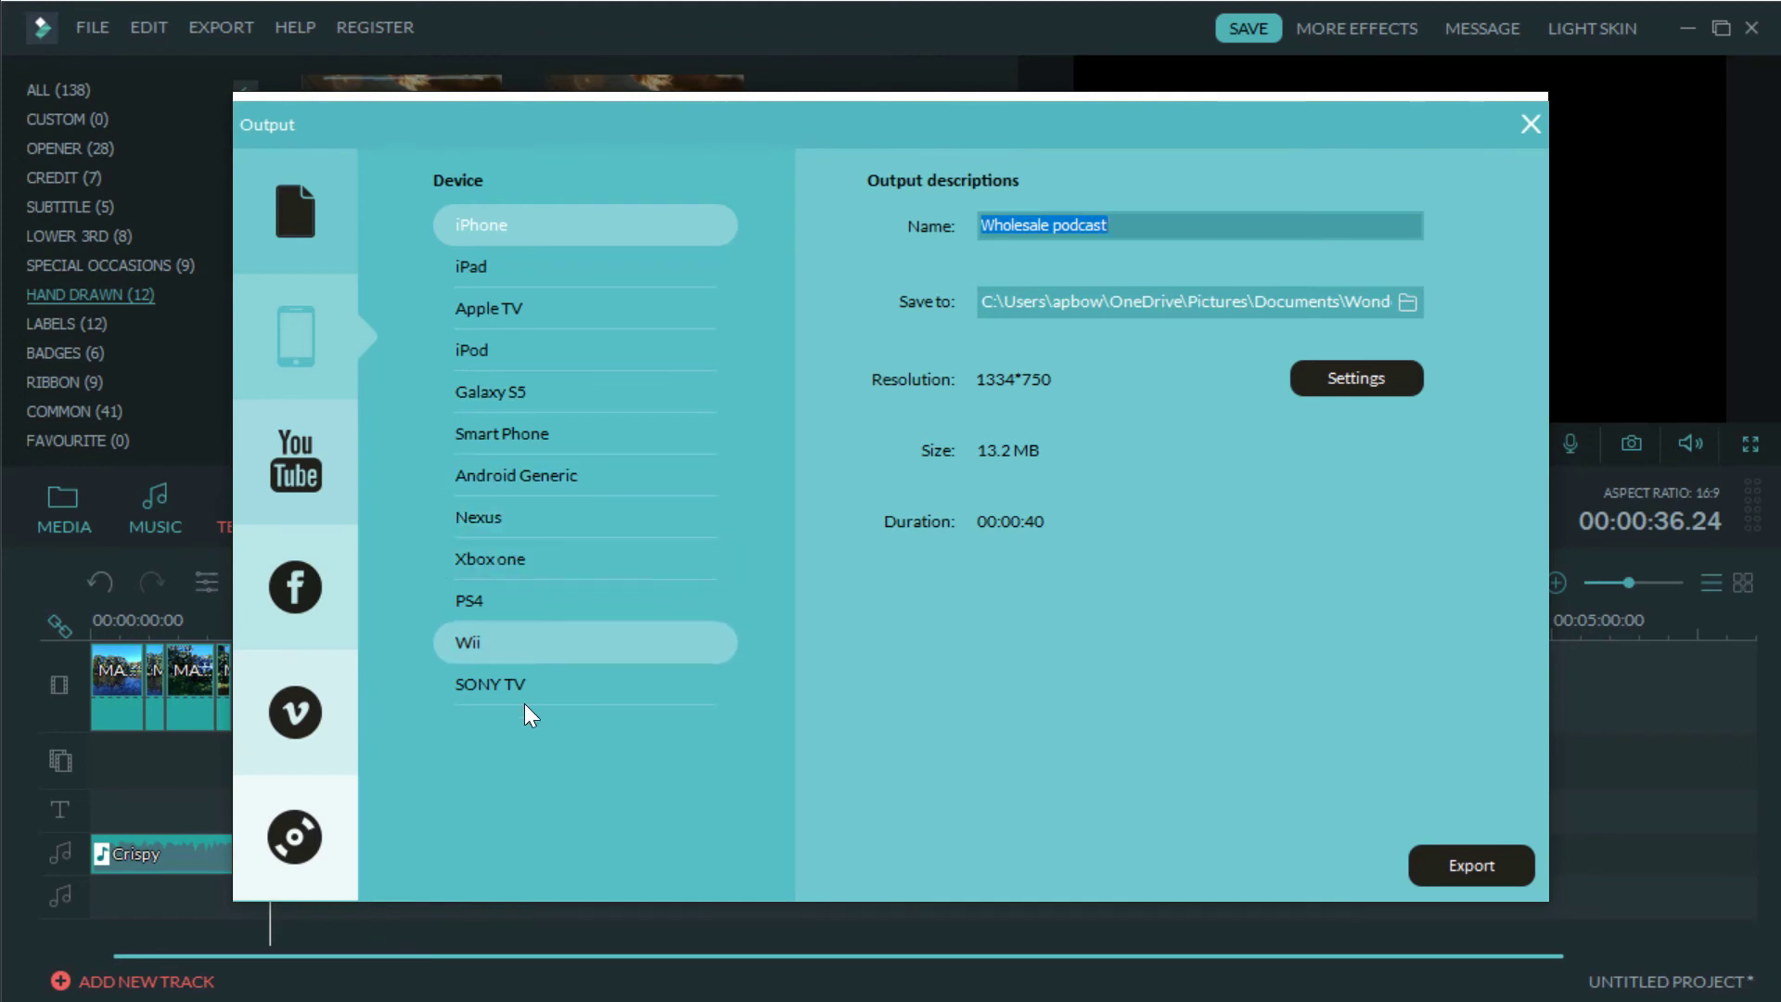
click(282, 586)
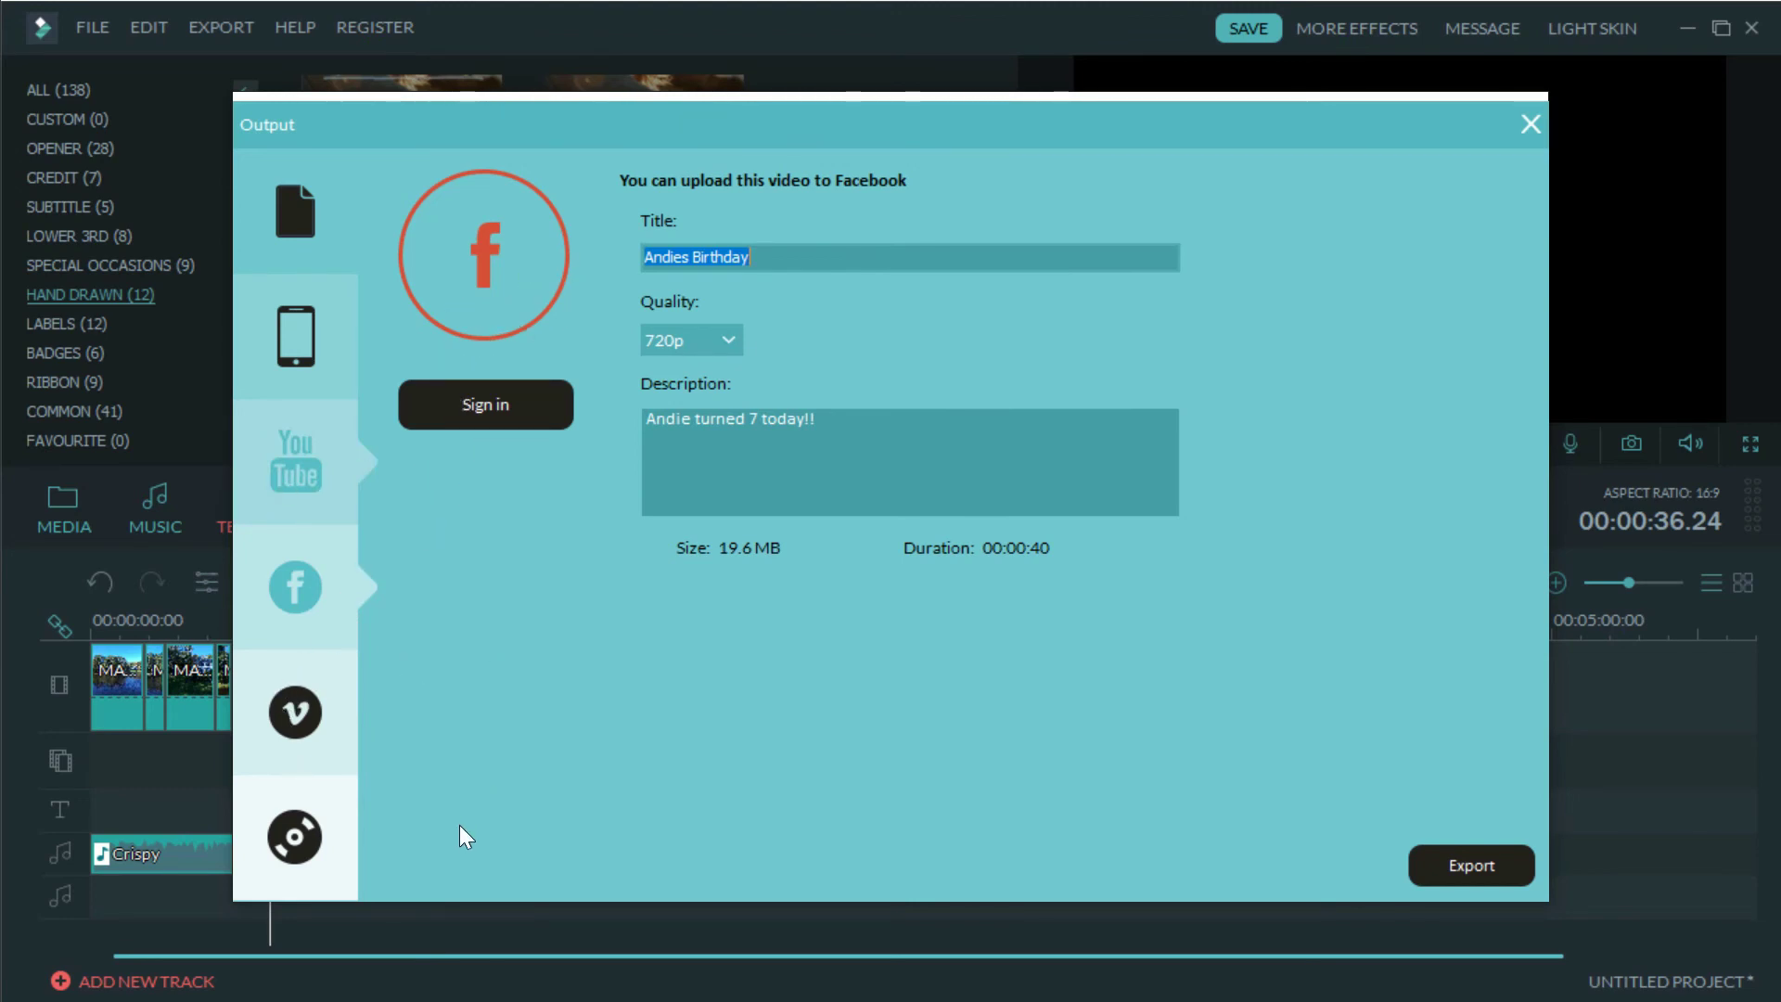
click(270, 500)
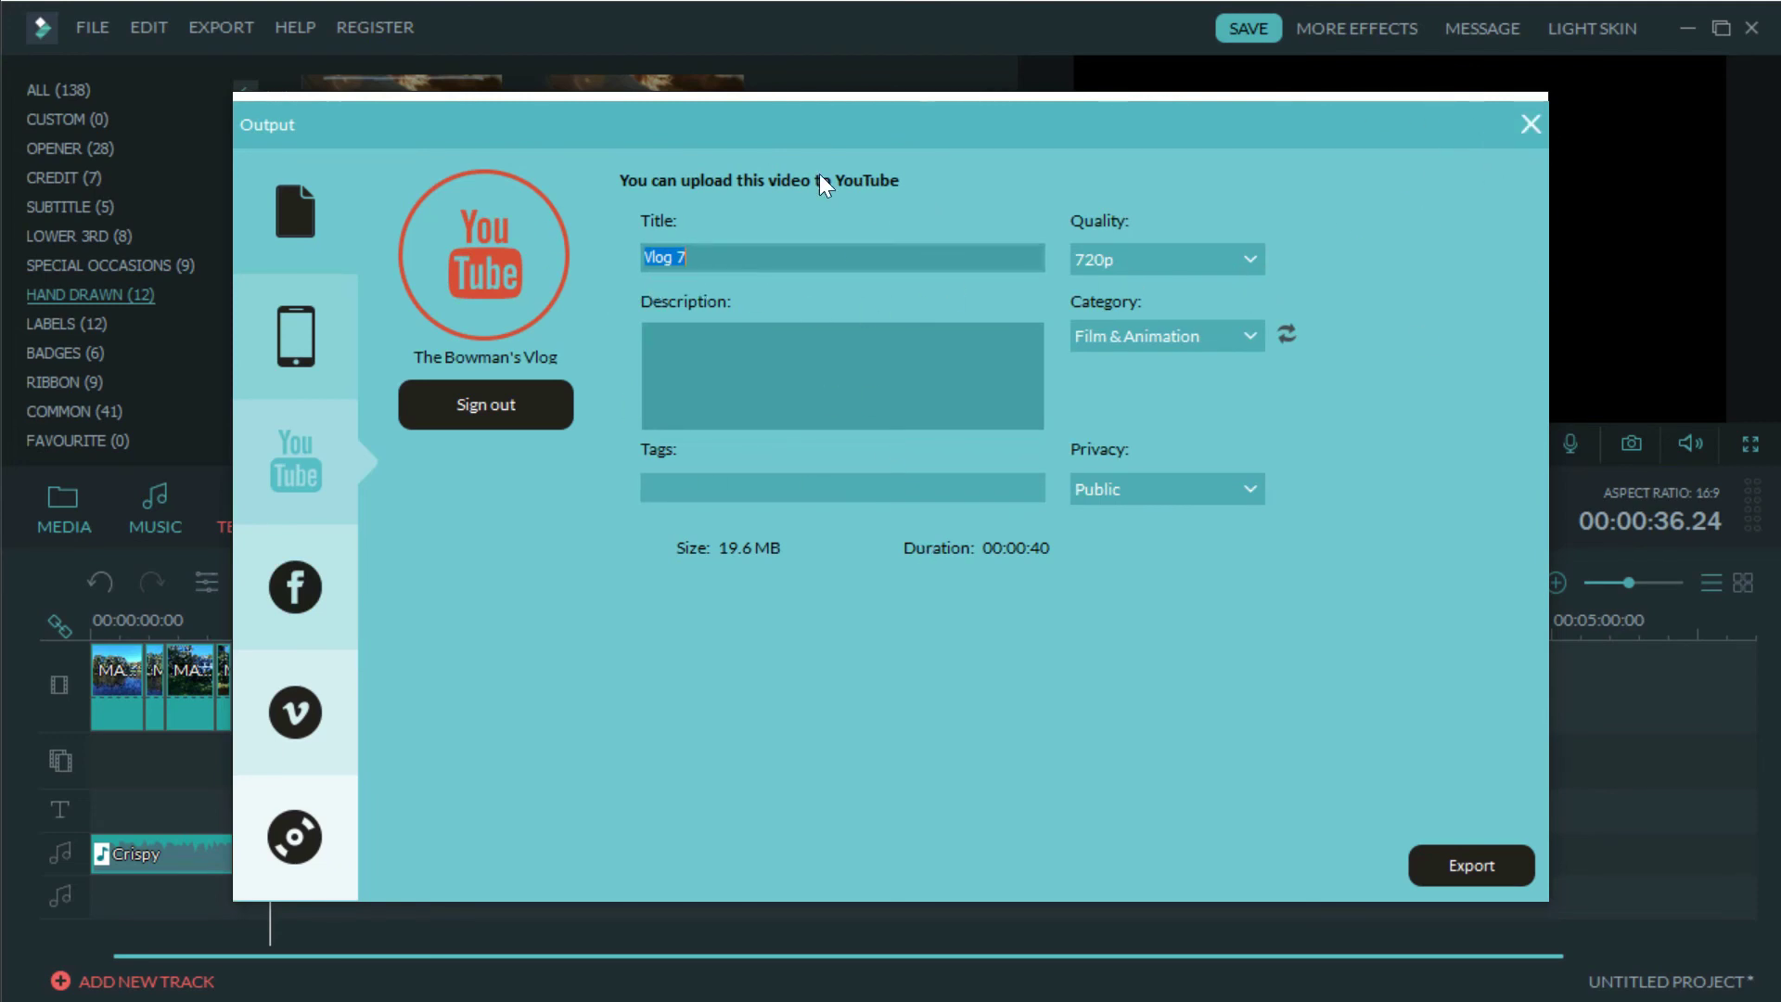
click(1113, 259)
click(1095, 329)
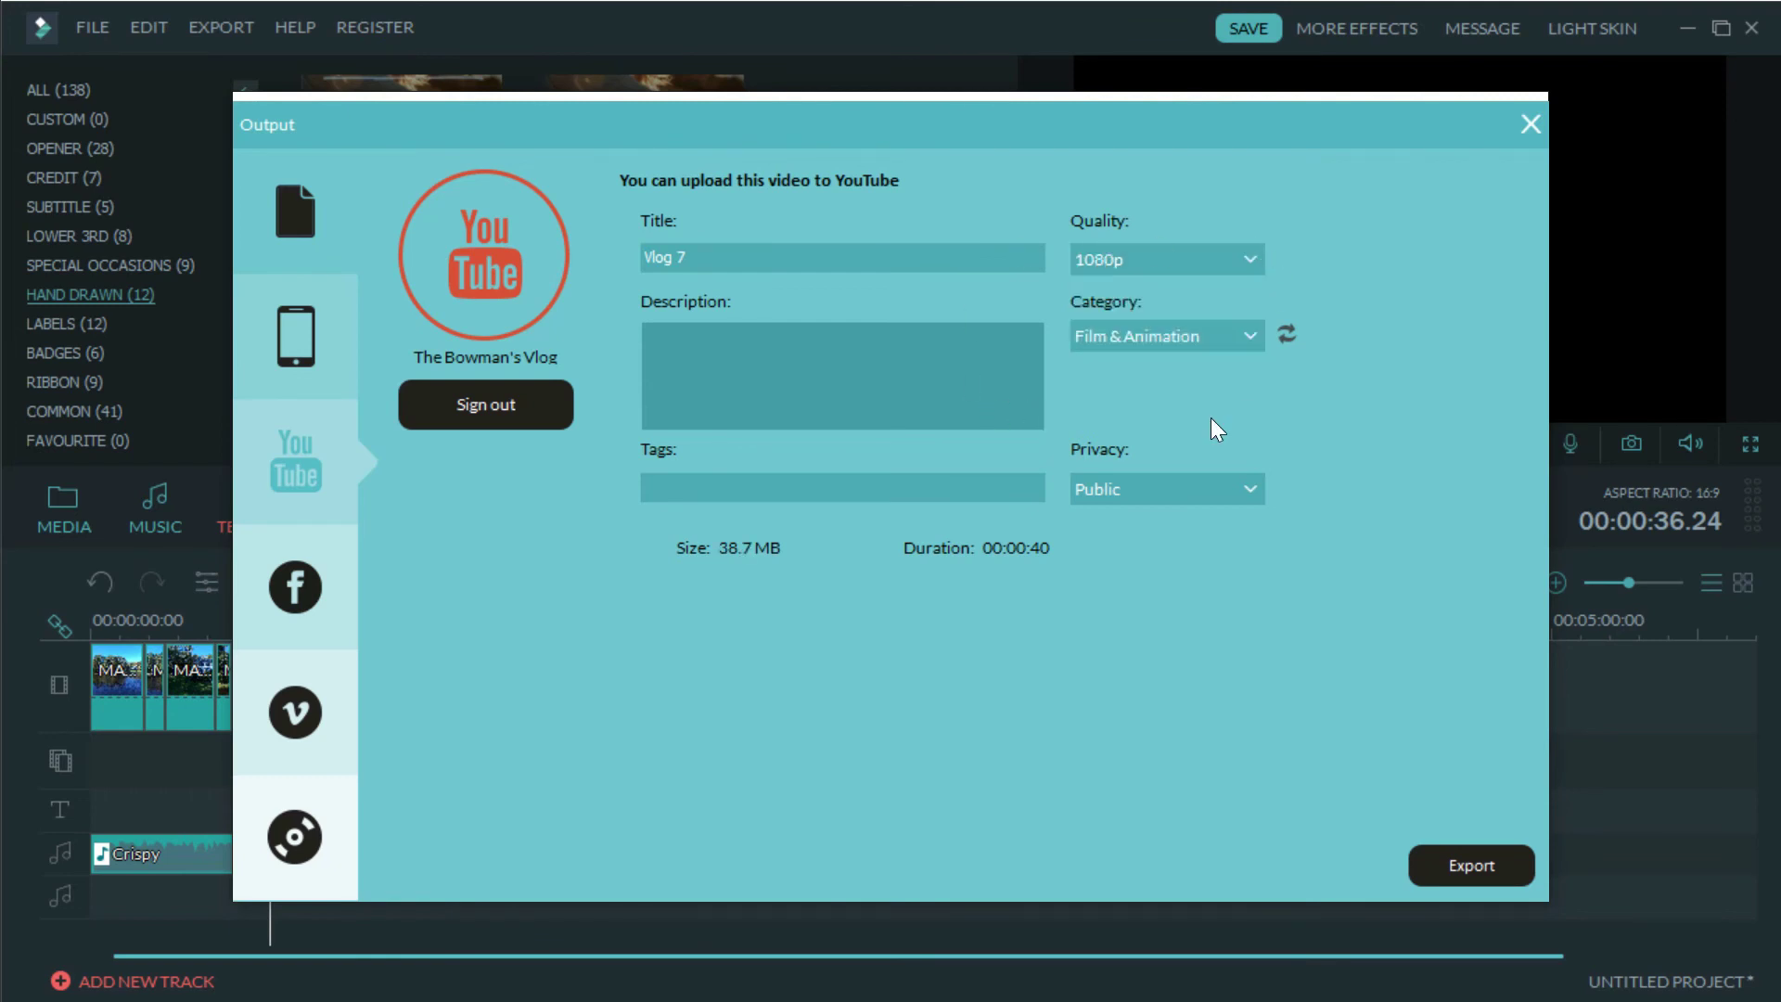
click(1530, 124)
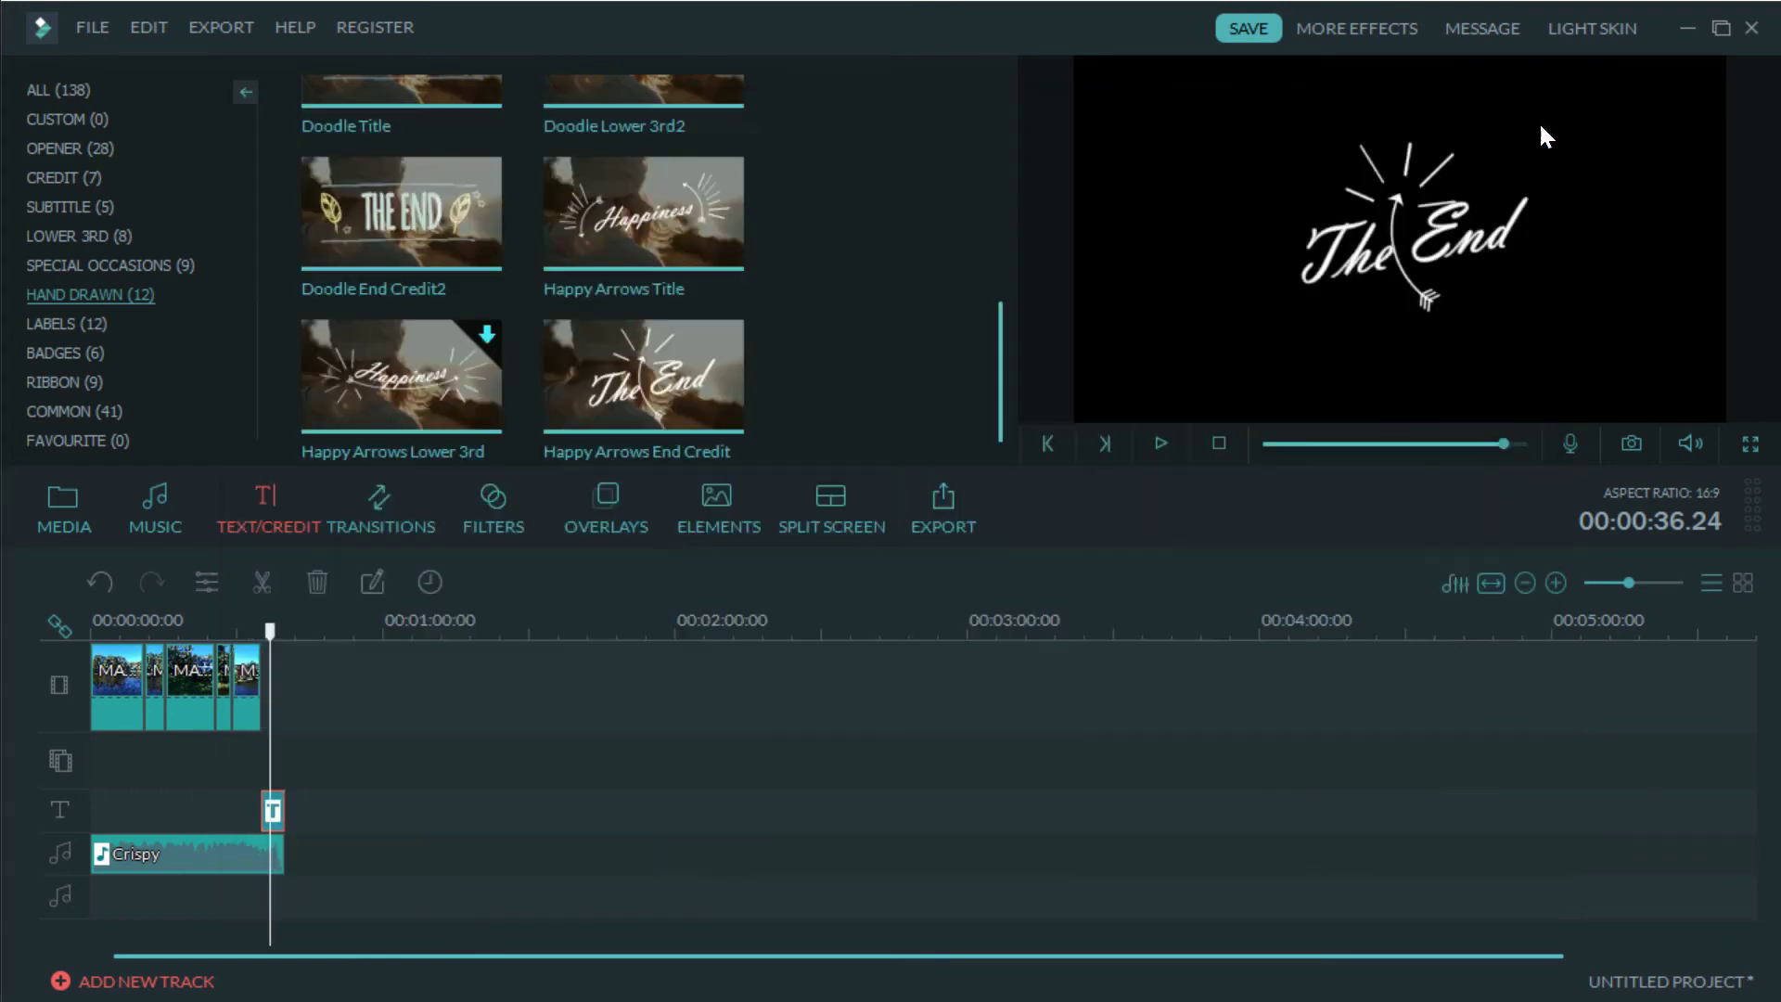
- Show the imported media library and preview the third MAX_0002 clip on the timeline at 00:00:23.03
click(61, 517)
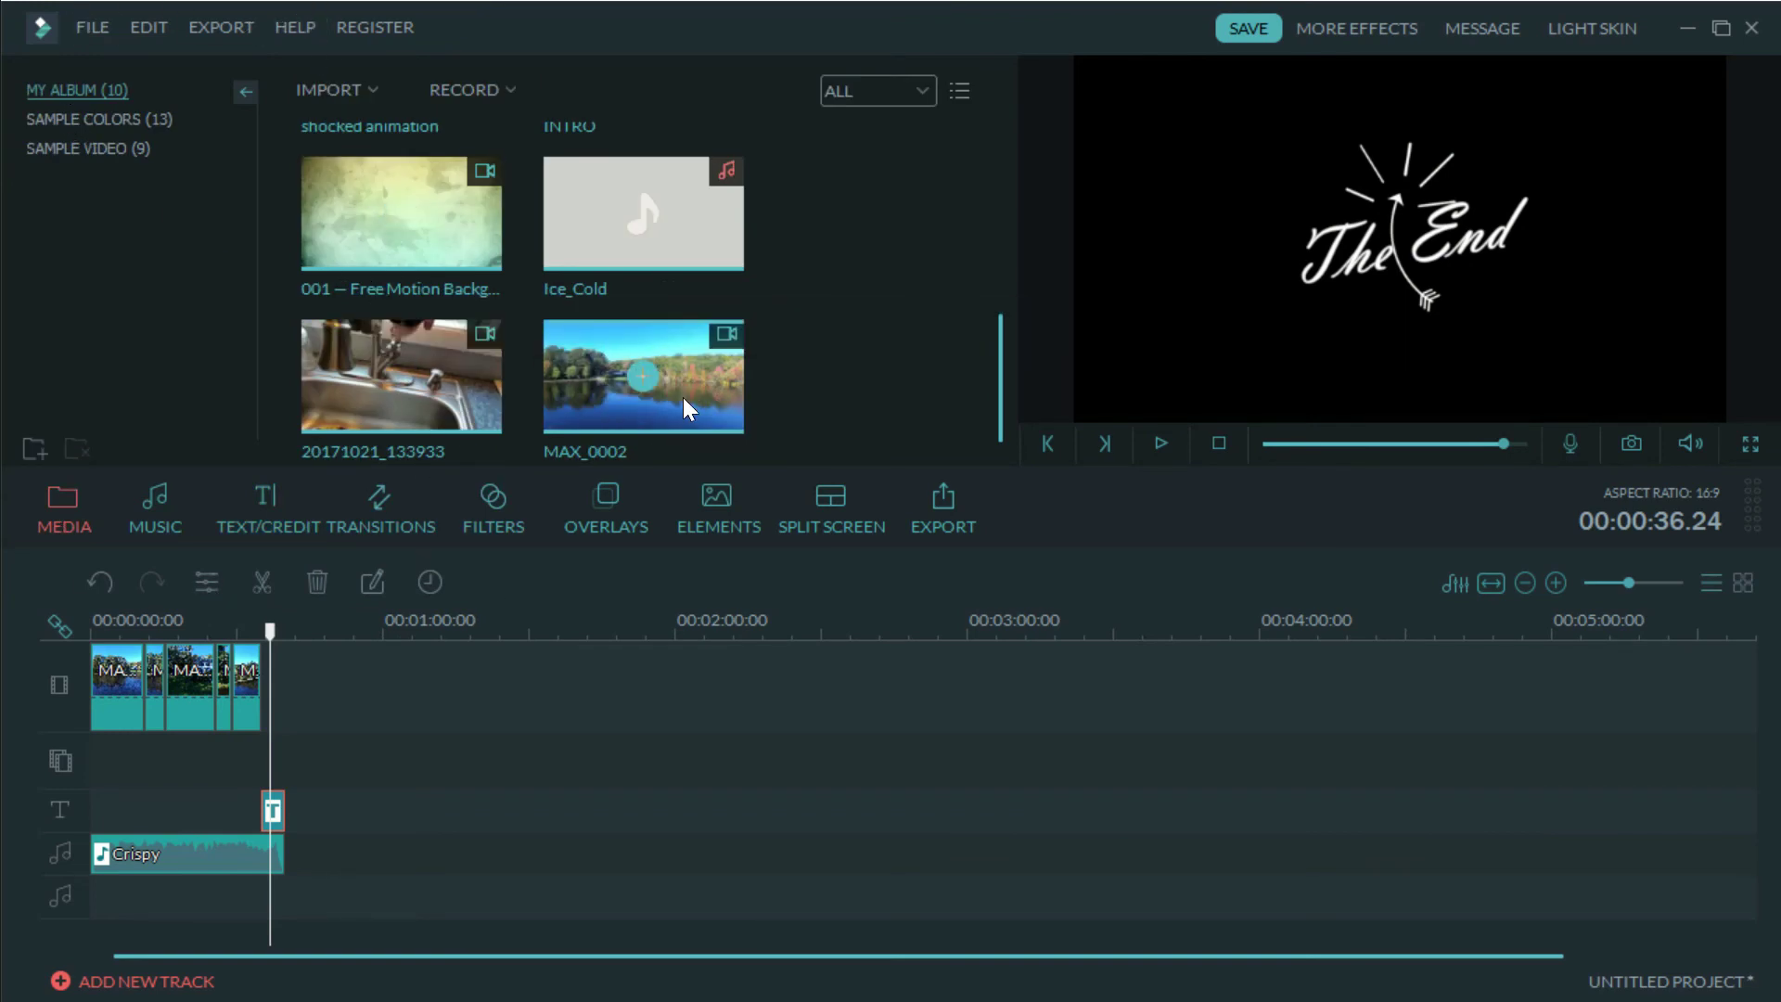
click(192, 682)
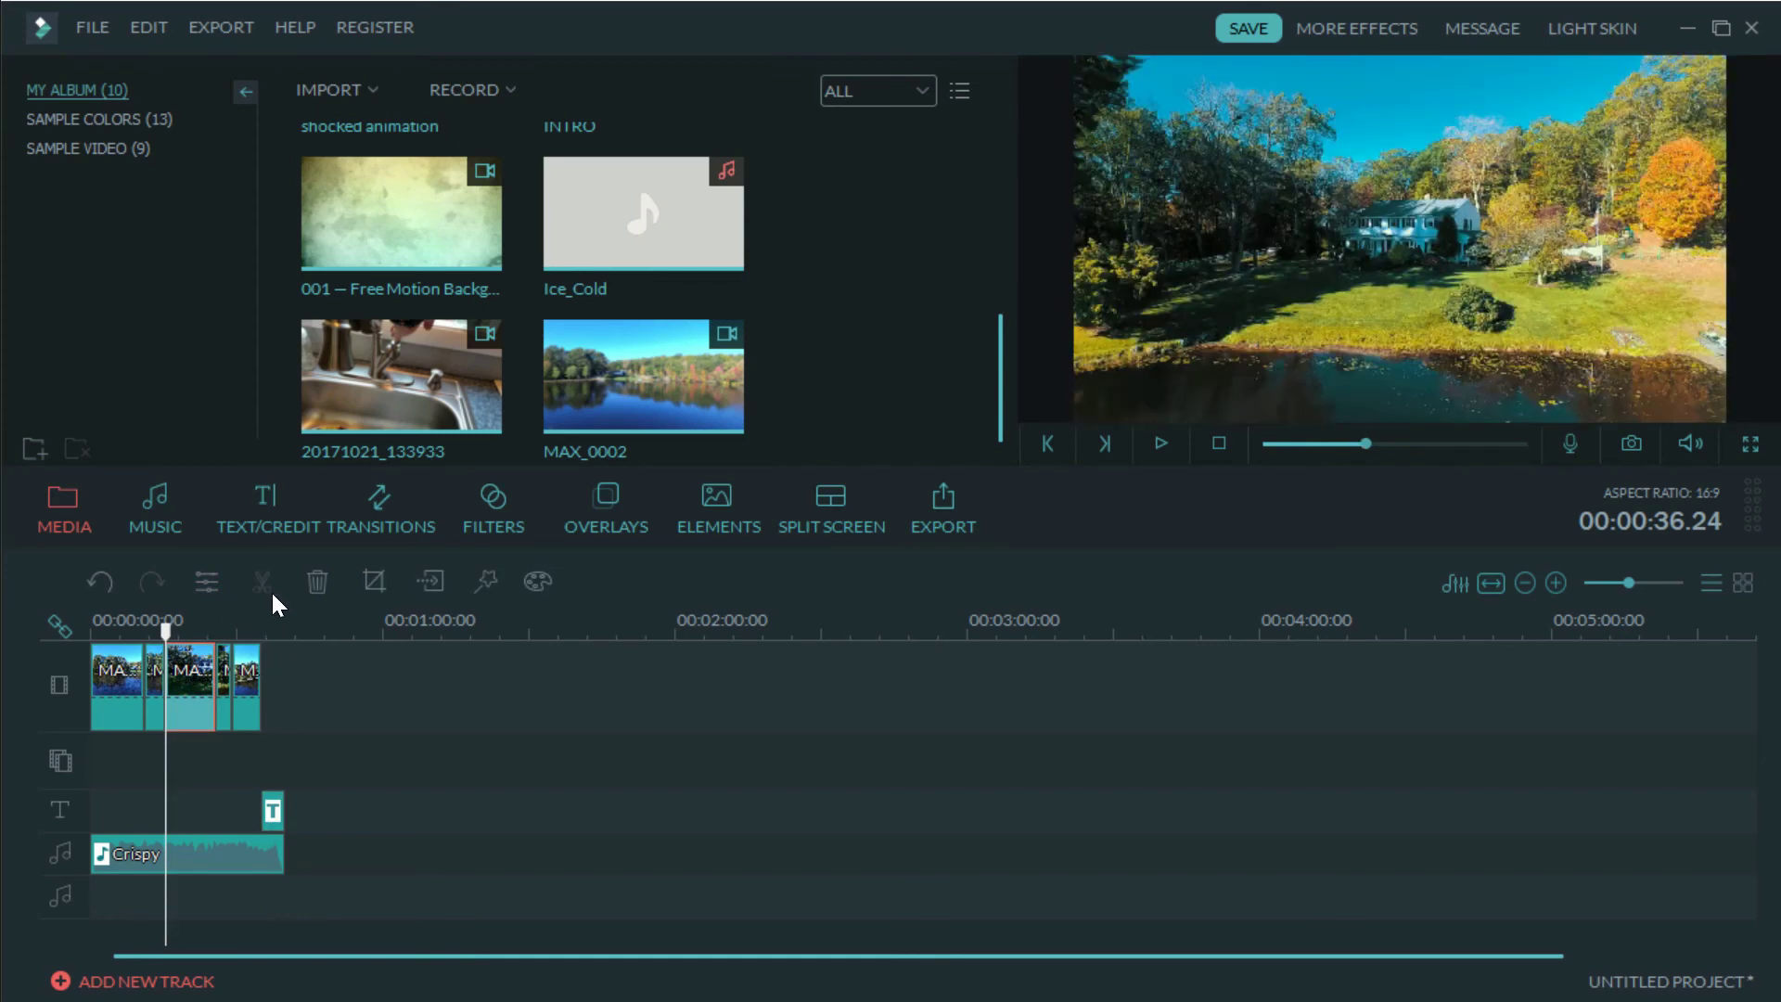
drag(166, 620, 203, 620)
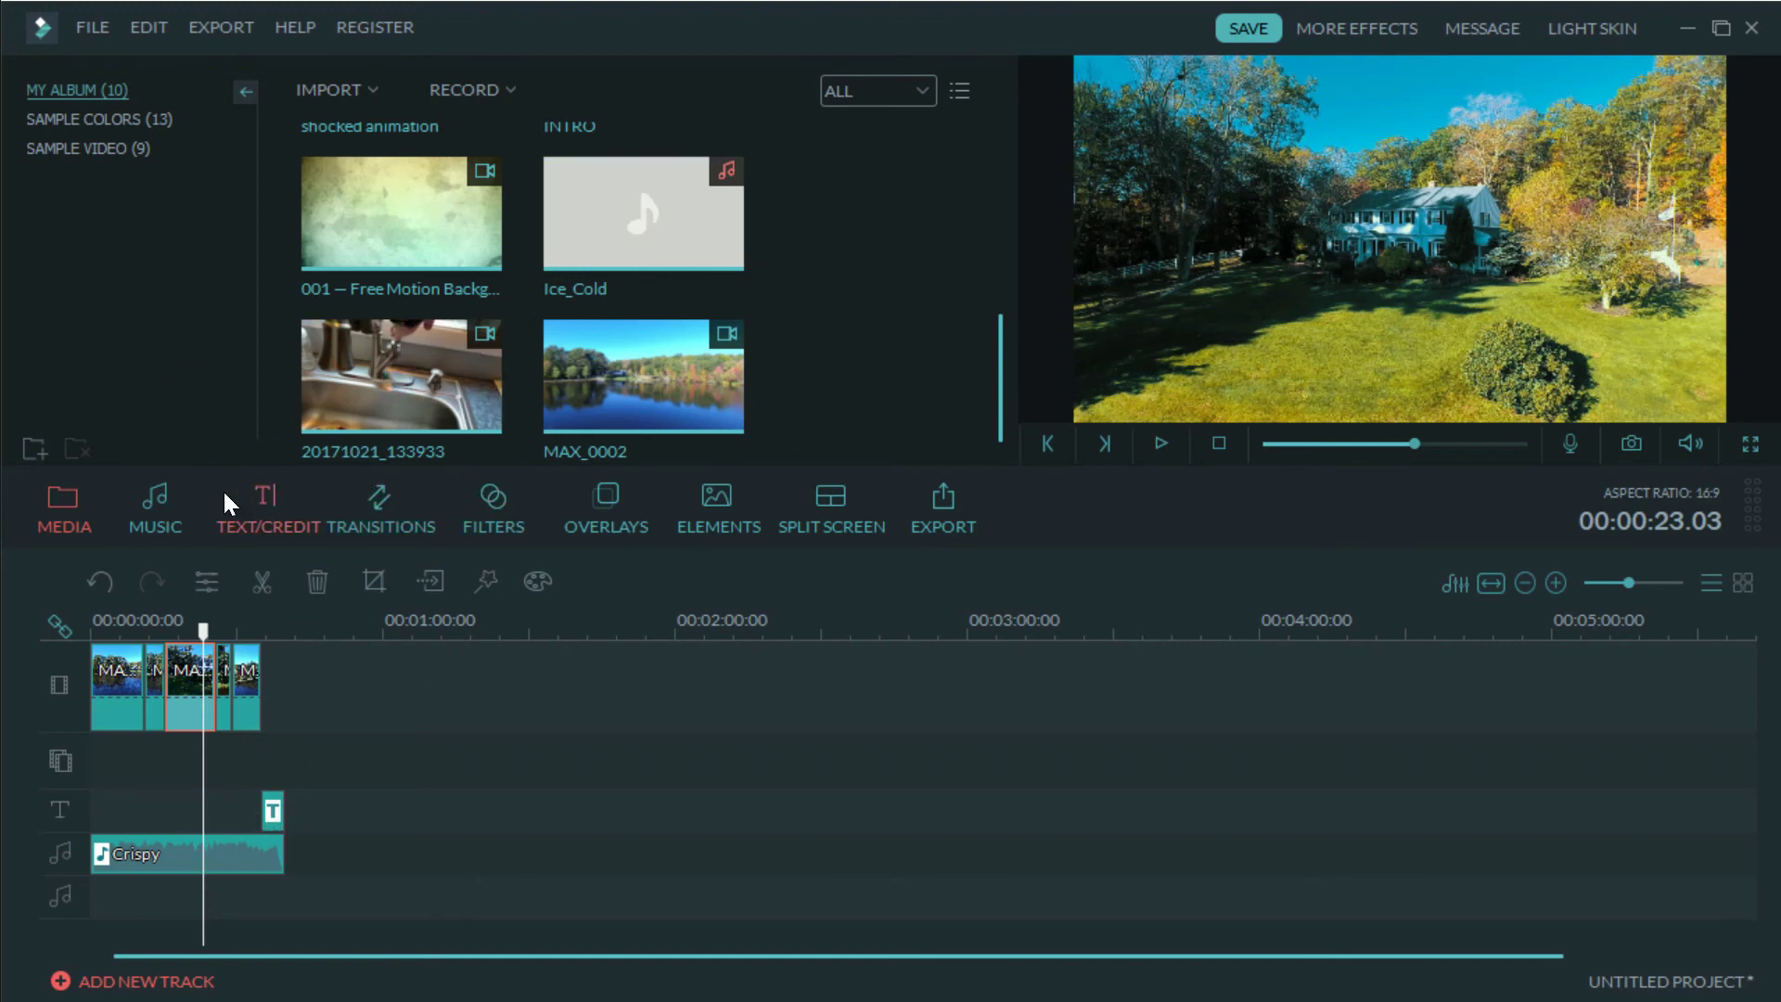
- Look through the My Music tracks and select Catch_a_Way for preview
click(155, 505)
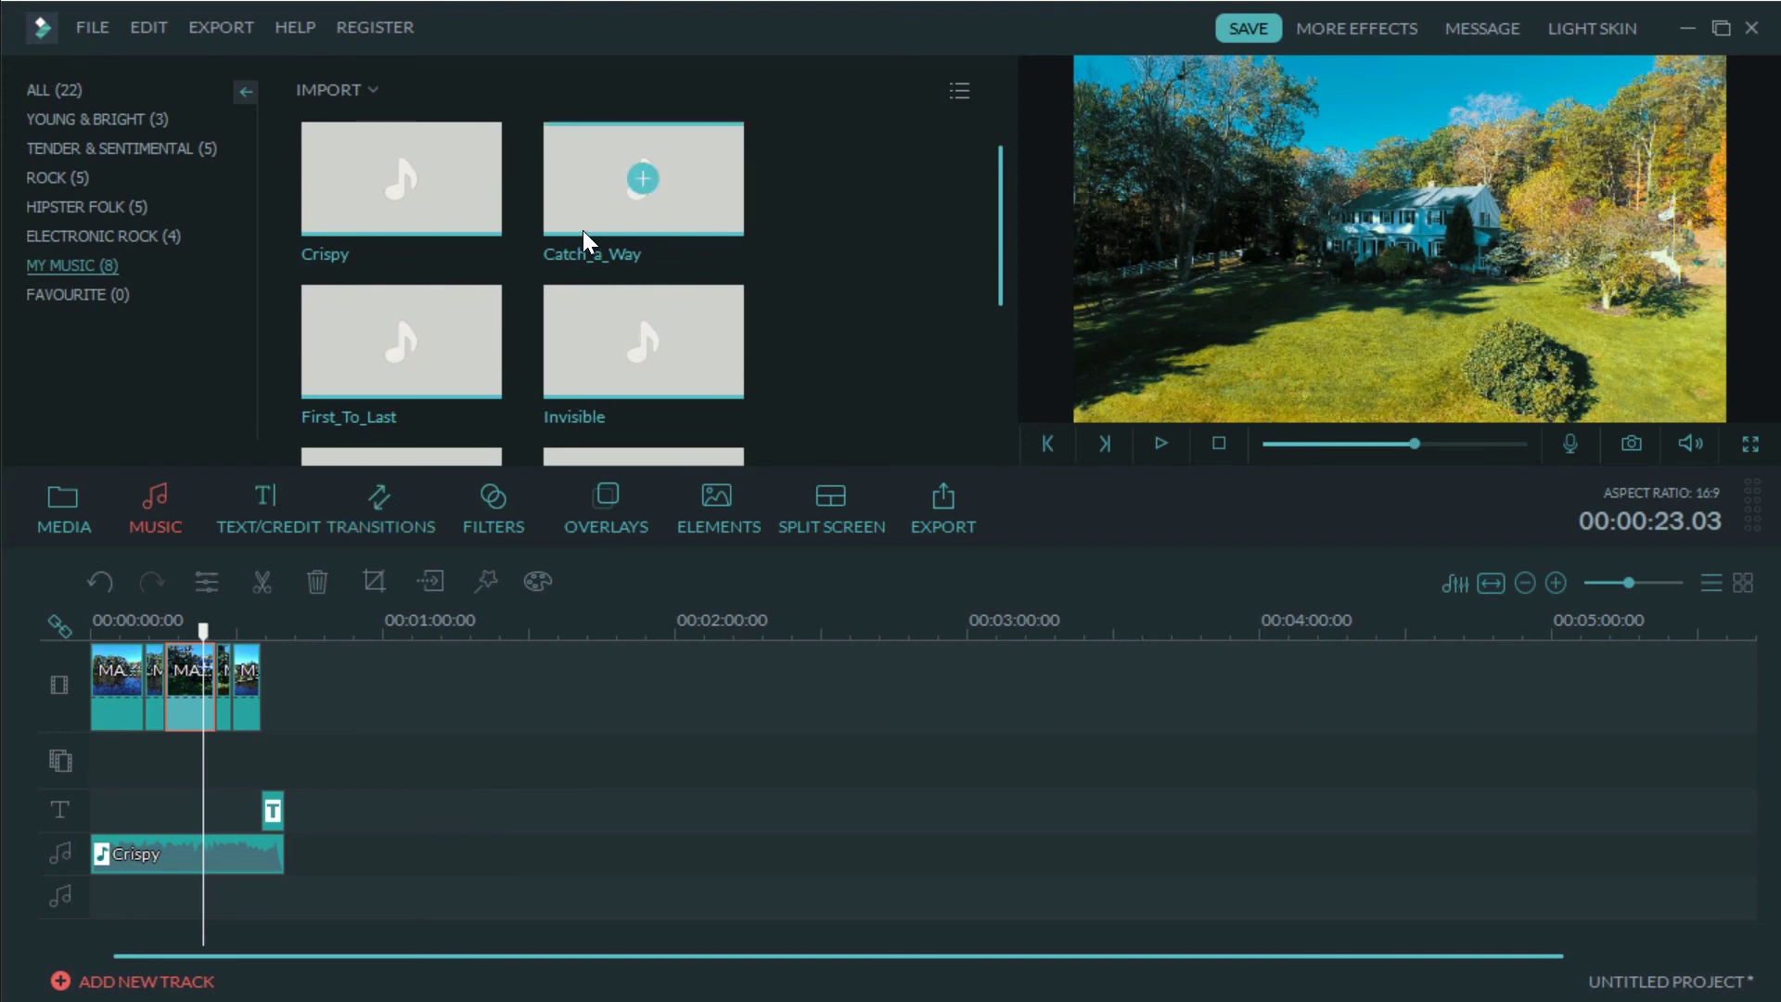
click(671, 213)
drag(487, 655, 612, 250)
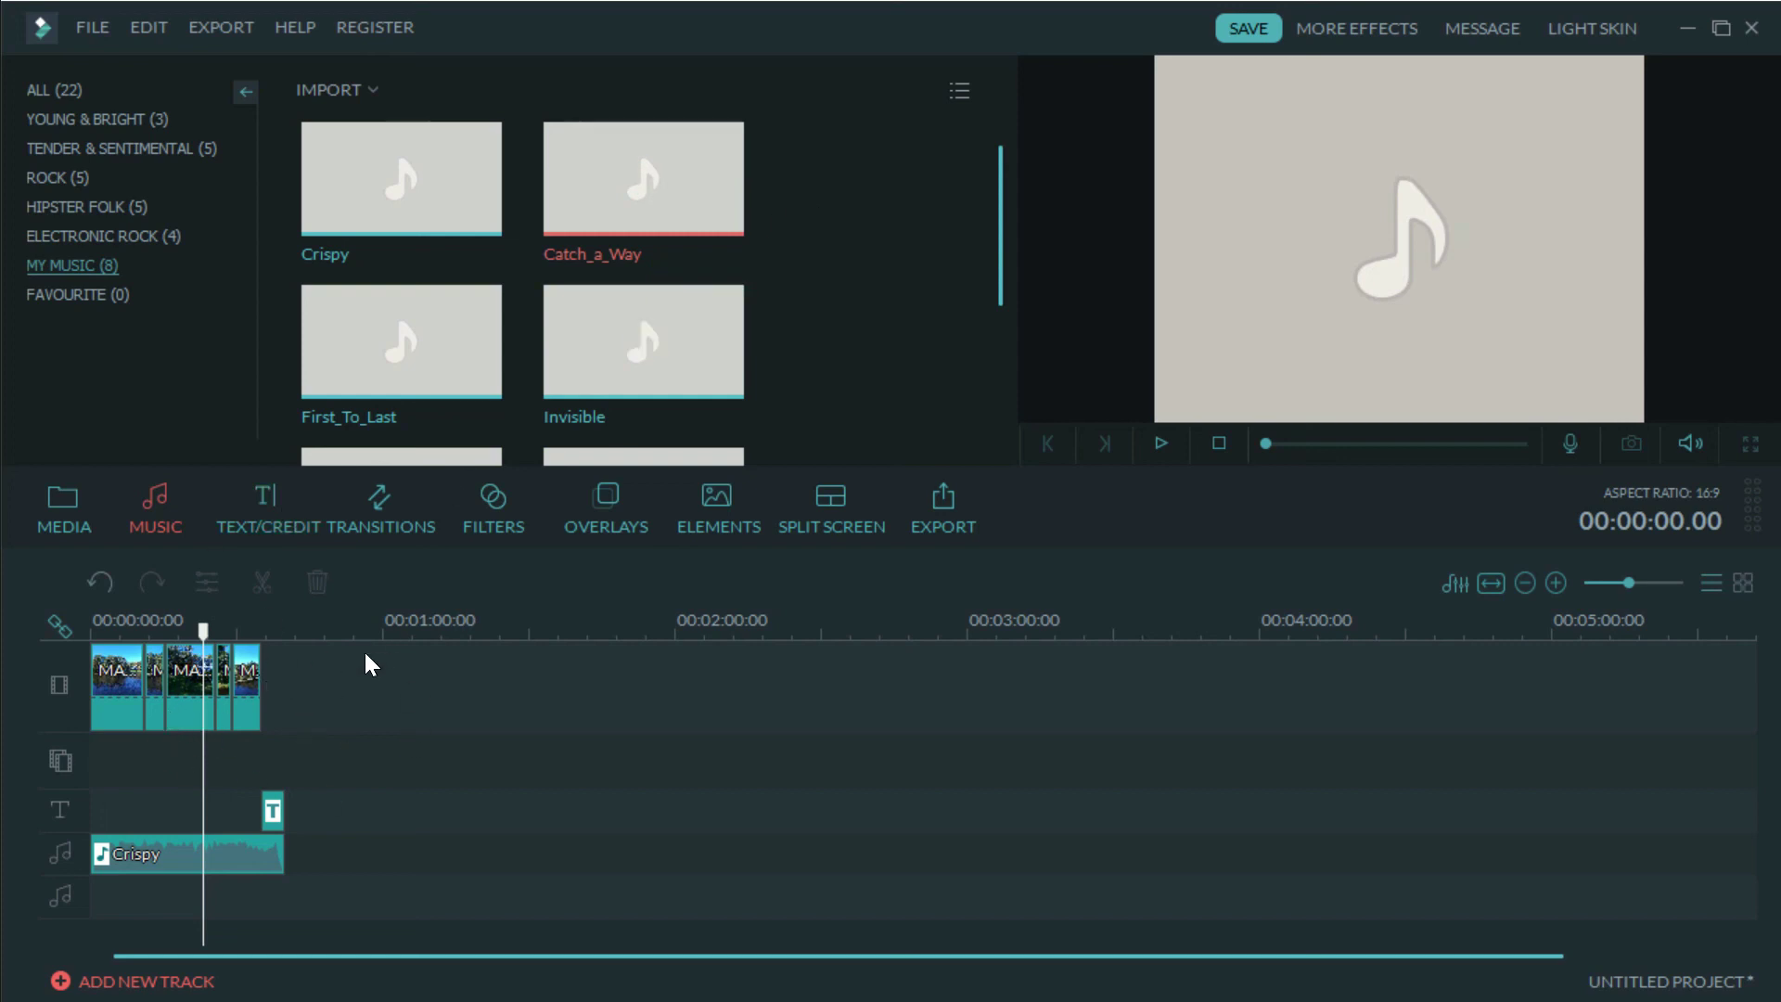
- Review the rotation, color, 3D LUT and speed settings of the third timeline clip and close its editor
right_click(191, 672)
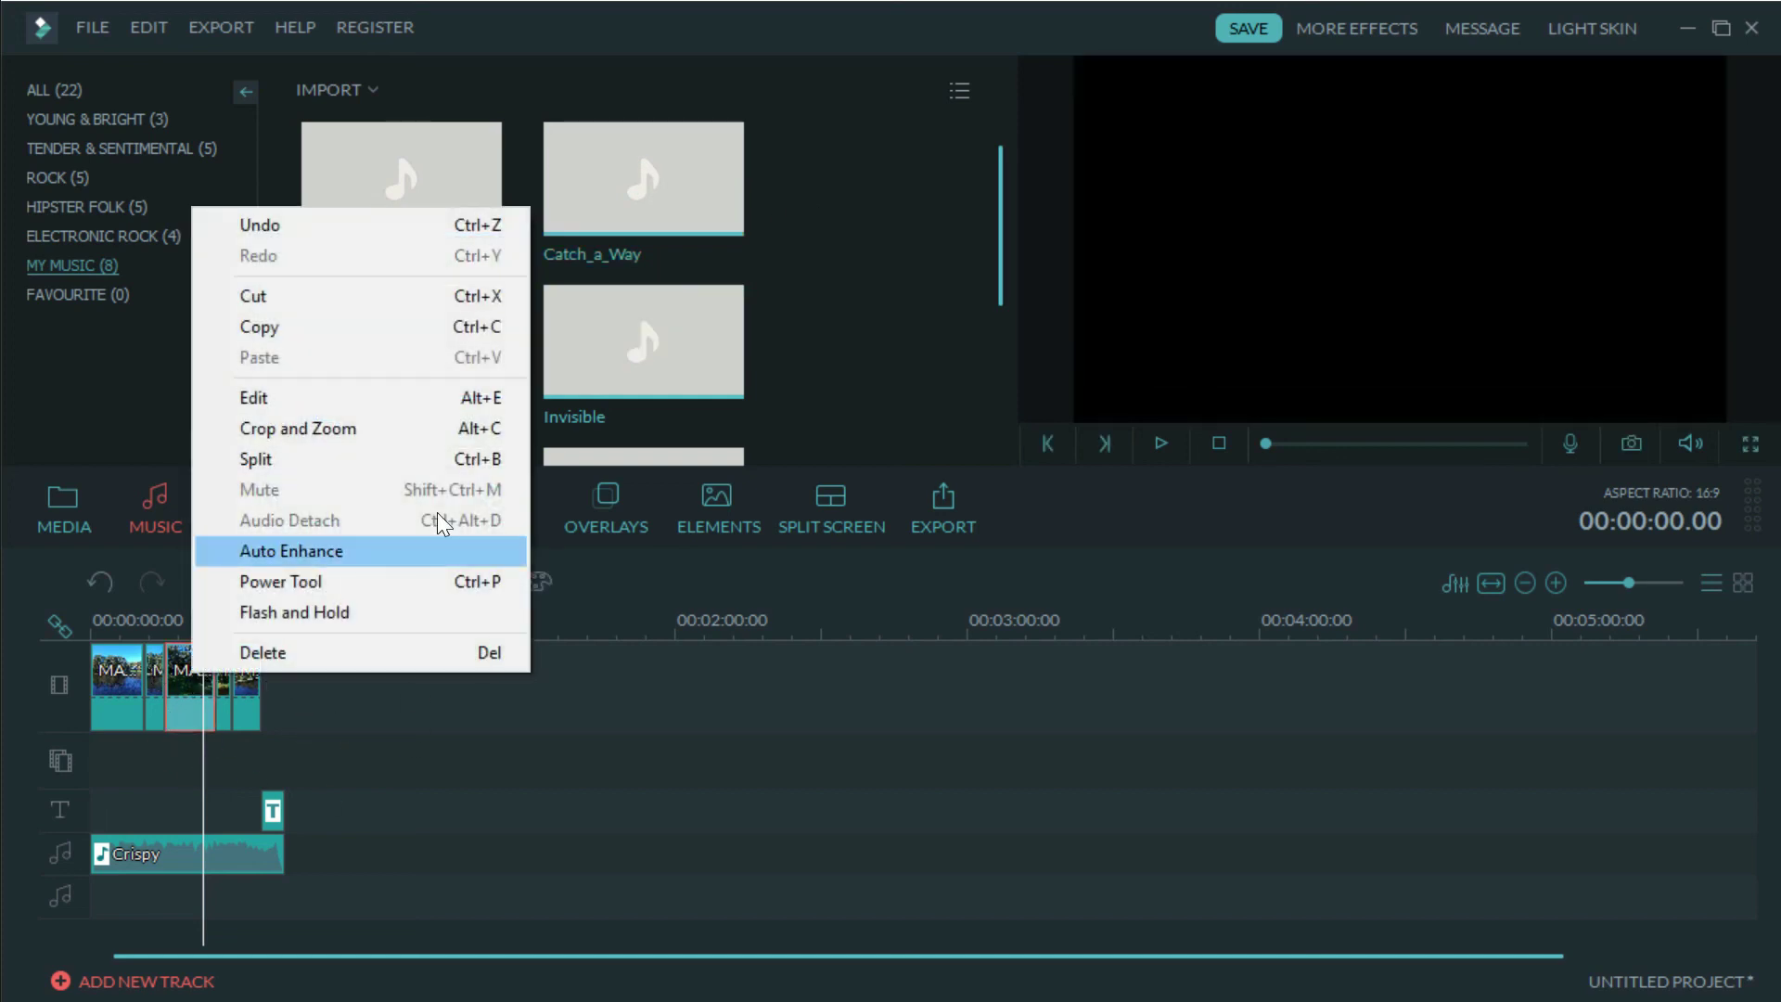
click(352, 397)
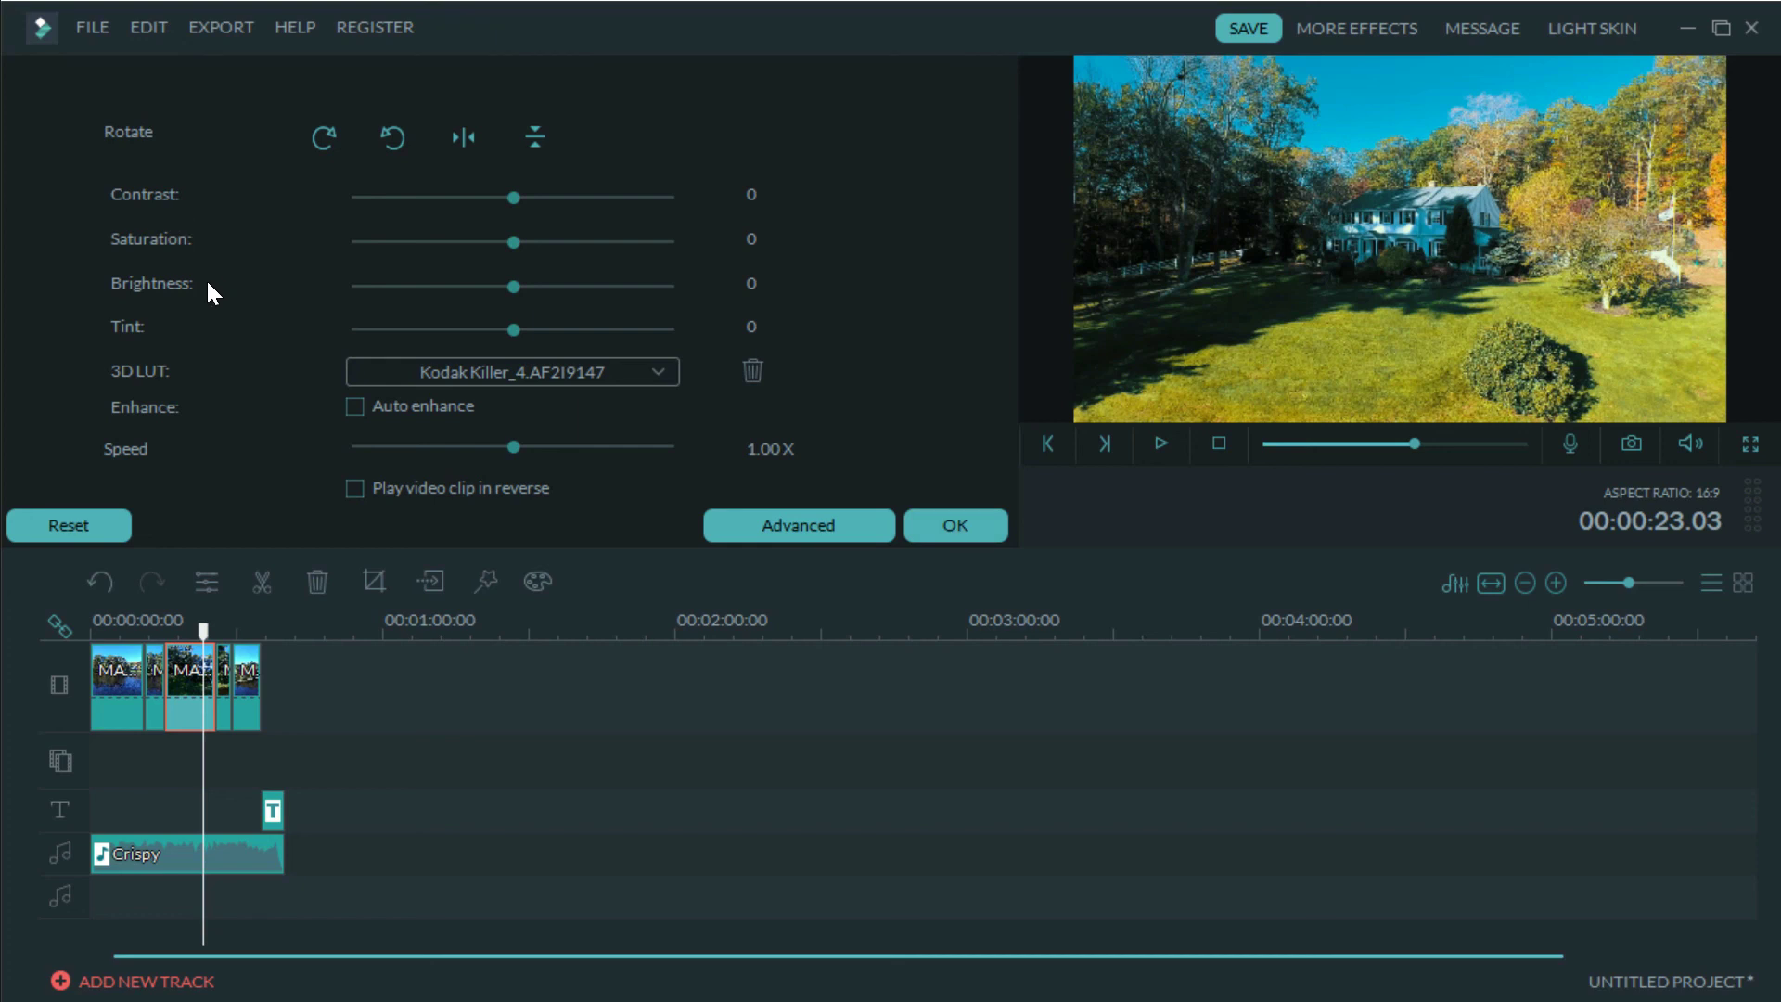
click(969, 536)
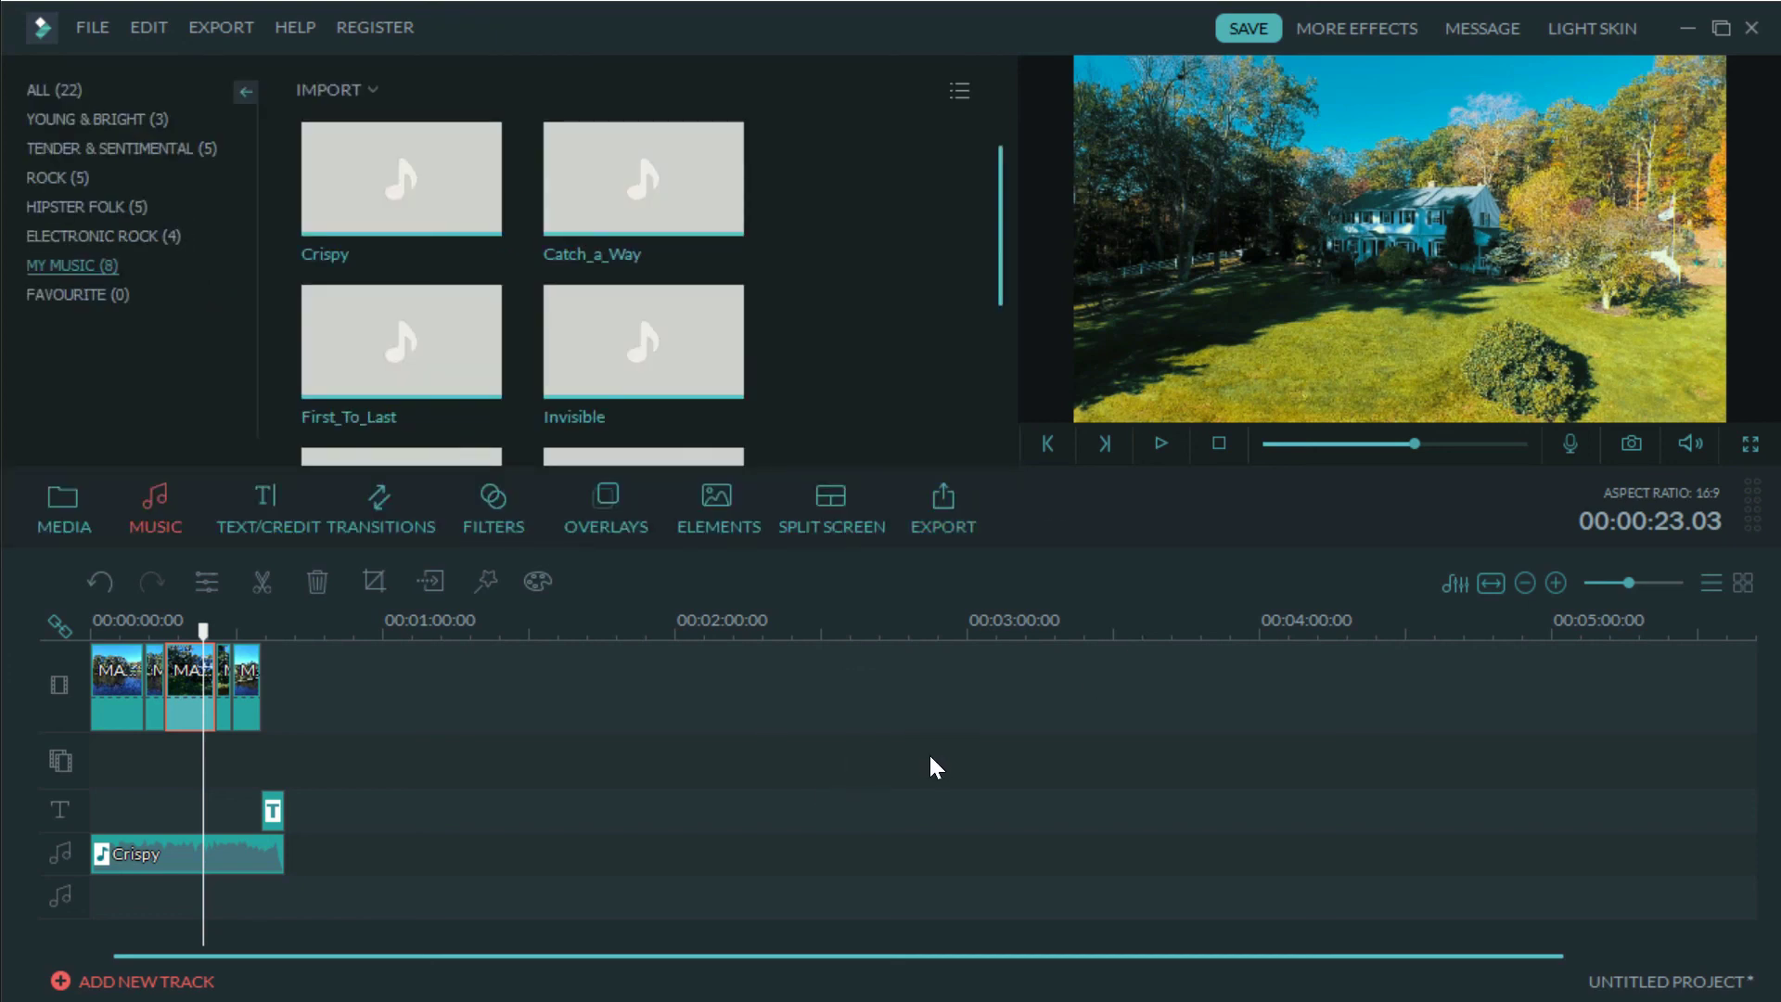